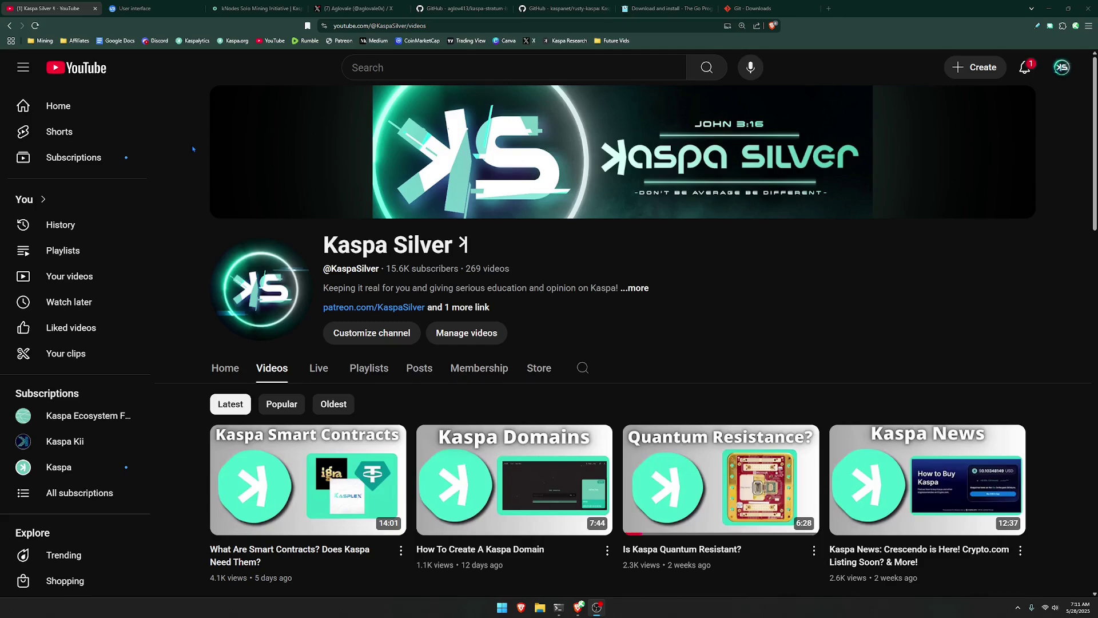
Switch from the YouTube channel to the kaspa-nodes.org Public 'Solo' Mining tab.
key(ctrl+3)
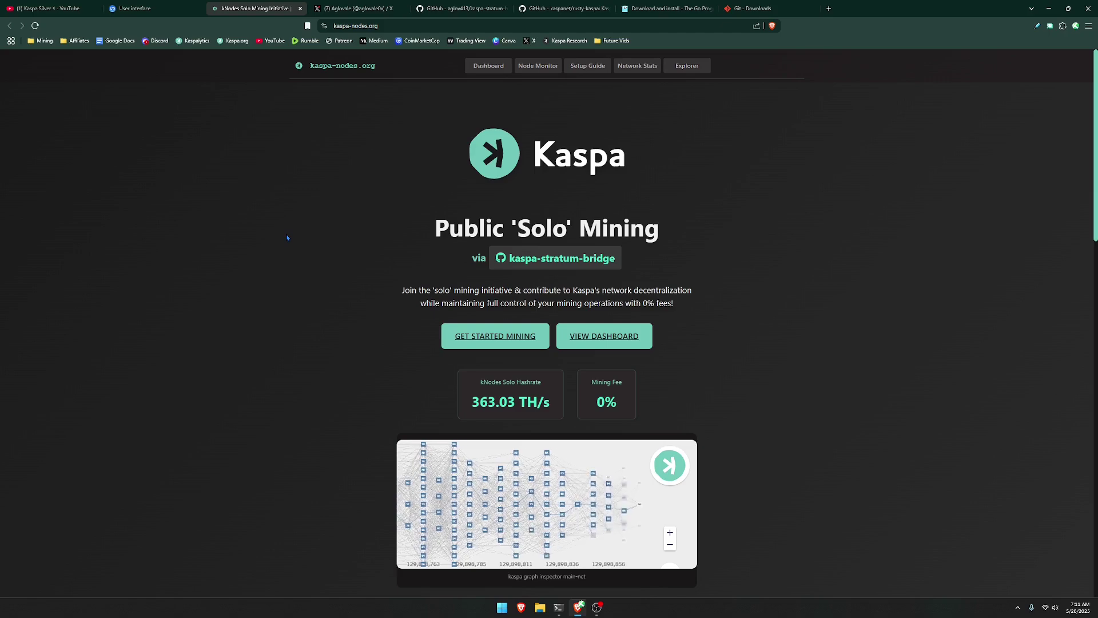
Look at the X profile tab, return to kaspa-nodes.org and jump to its Mining Setup Guide.
key(ctrl+Tab)
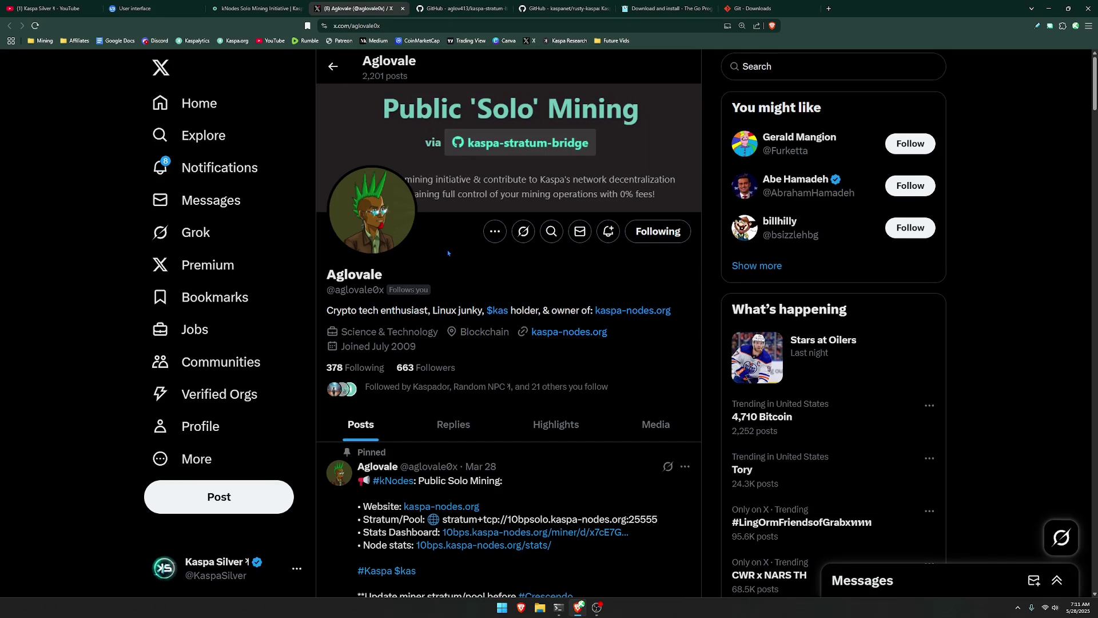
key(ctrl+shift+Tab)
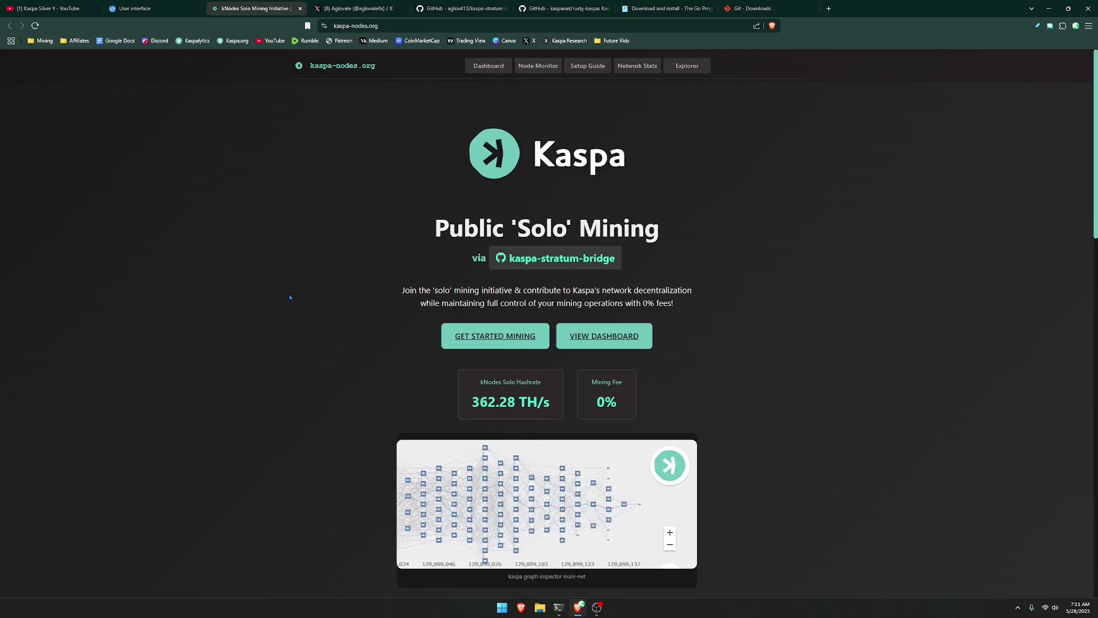
click(505, 342)
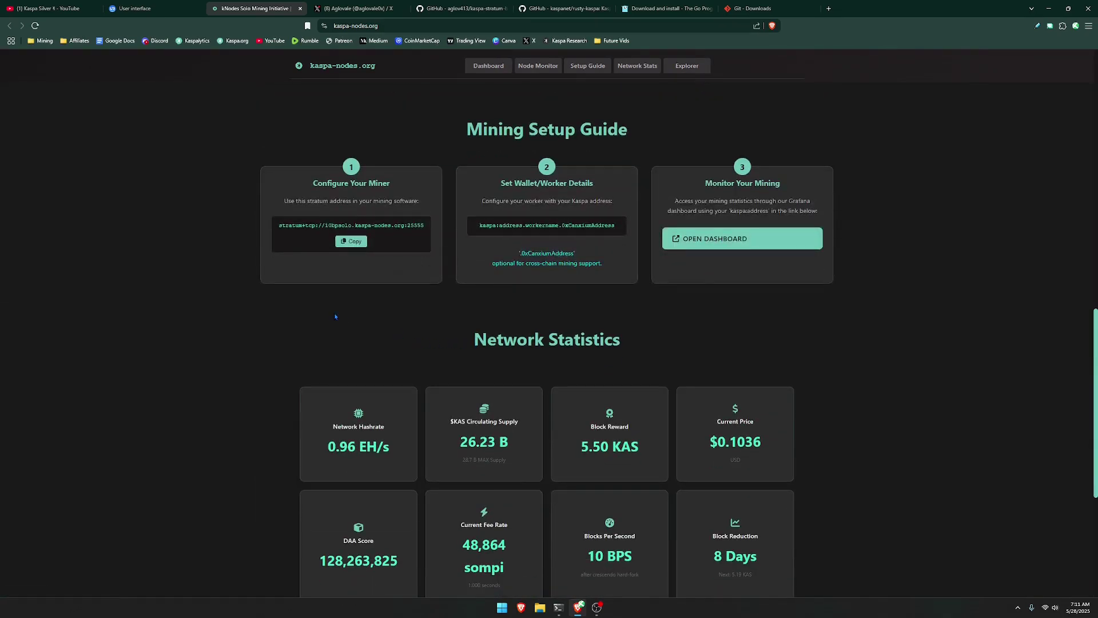
Paste the 10bpsolo.kaspa-nodes.org stratum address into the miner's Pool1, Pool2 and Pool3 fields.
click(351, 242)
click(134, 8)
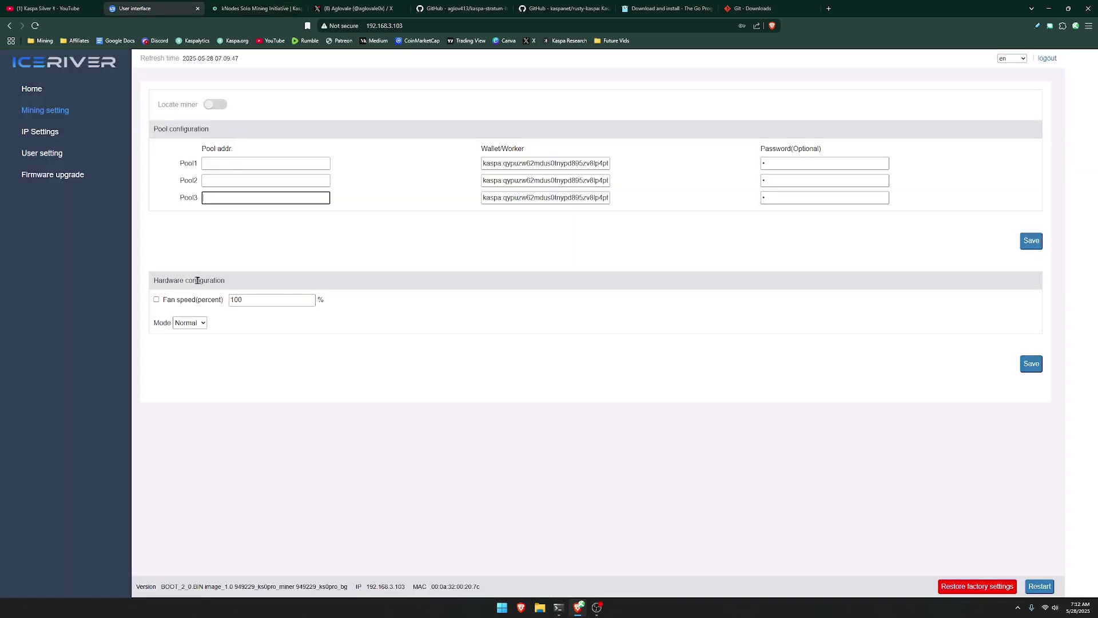
click(284, 166)
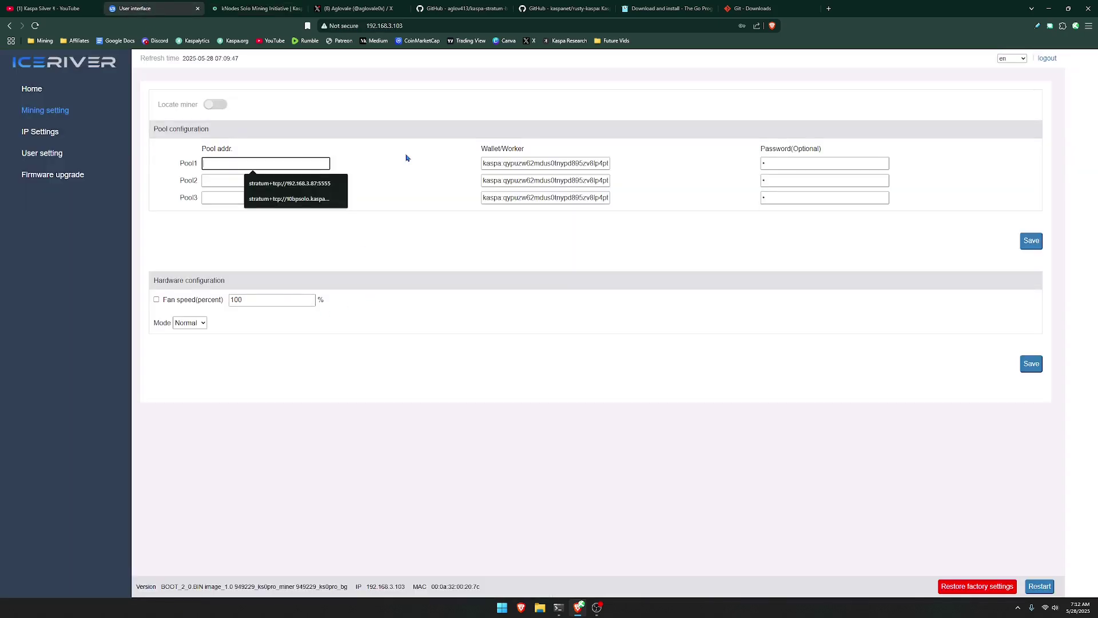
key(ctrl+v)
click(284, 180)
key(ctrl+v)
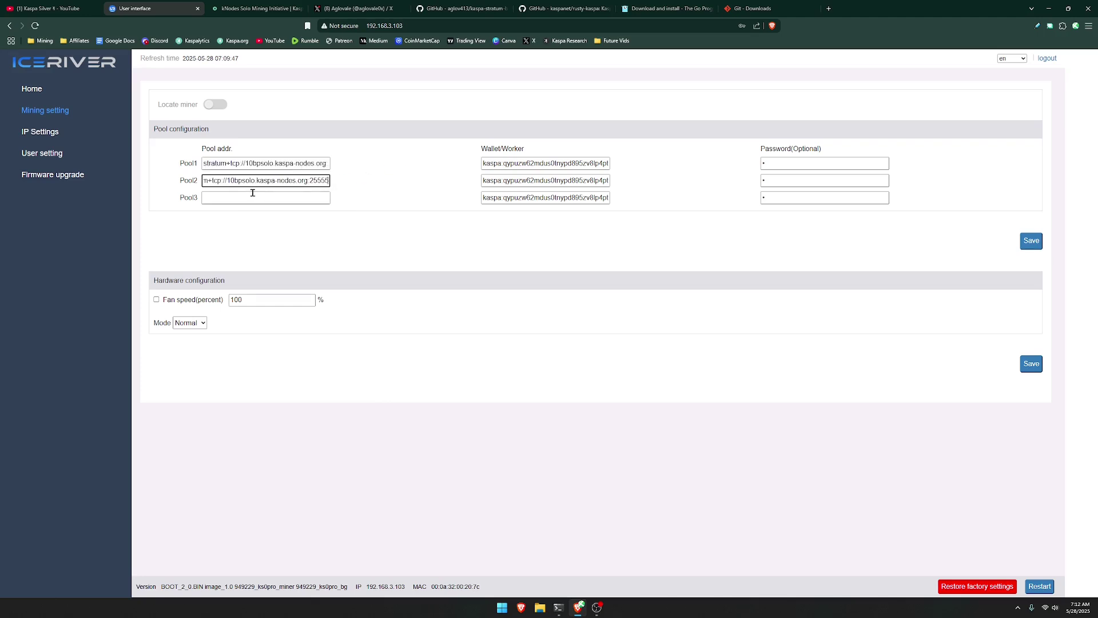
click(252, 193)
key(ctrl+v)
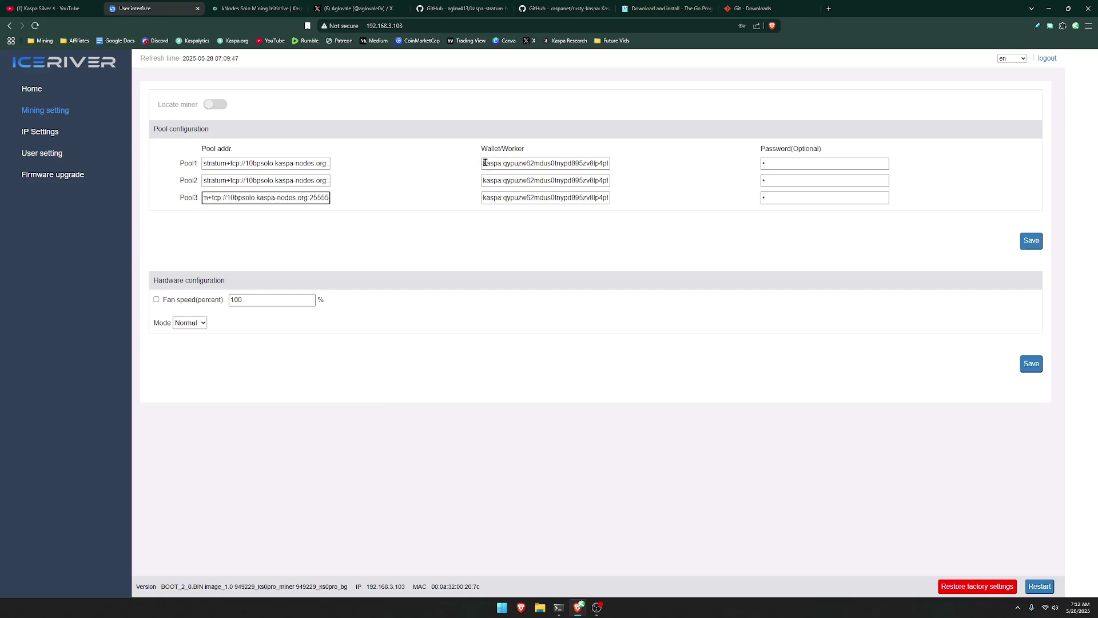
Set the Wallet/Worker to the own wallet with worker KS0PRO, save, and open the Grafana dashboard.
drag(485, 163, 631, 165)
key(End)
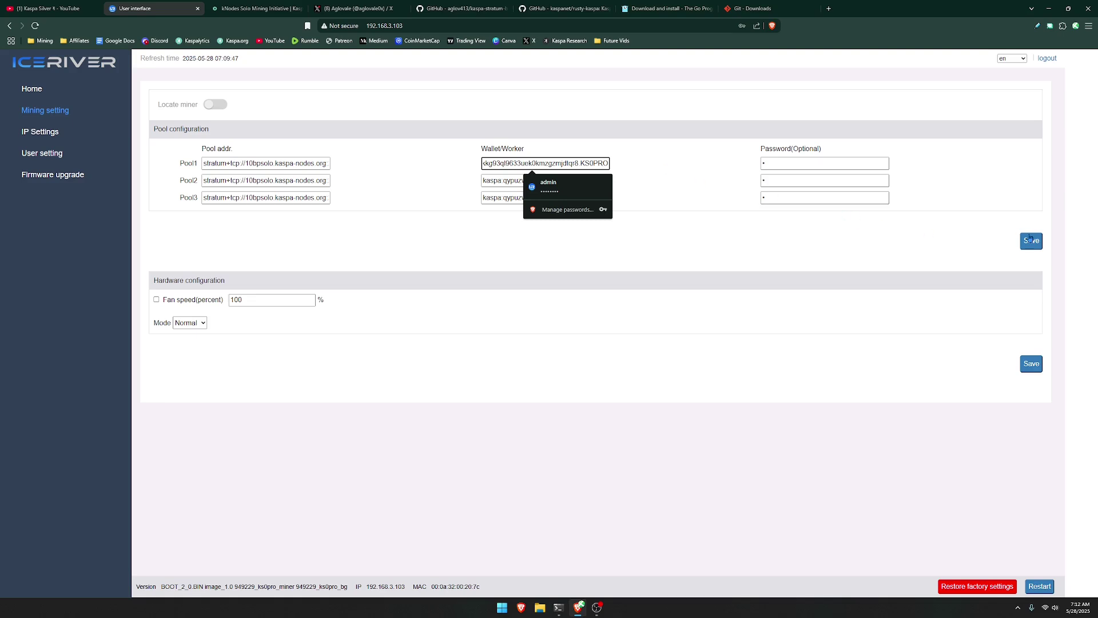
click(1032, 240)
key(ctrl+Tab)
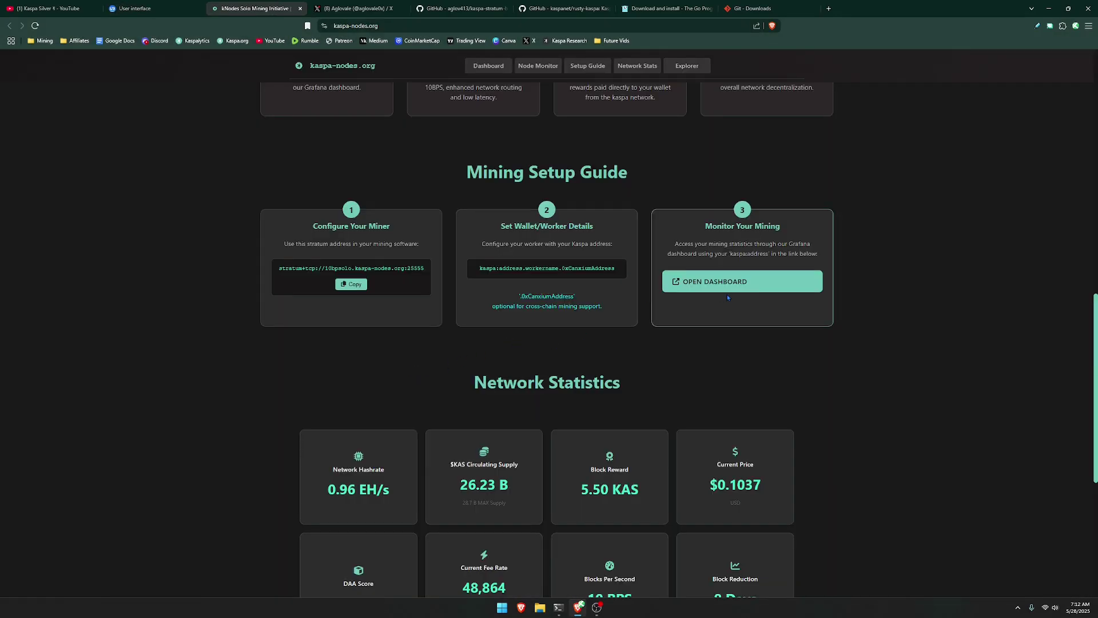
click(715, 284)
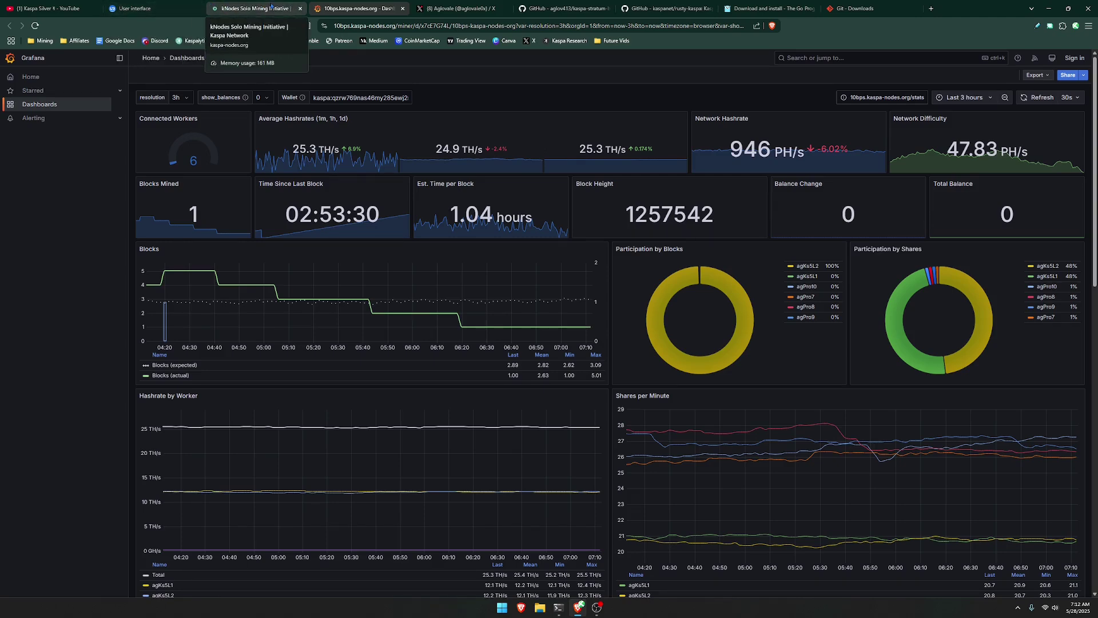
Copy the miner's Pool1 wallet address and apply it as the Grafana dashboard's Wallet variable.
click(252, 8)
key(ctrl+shift+Tab)
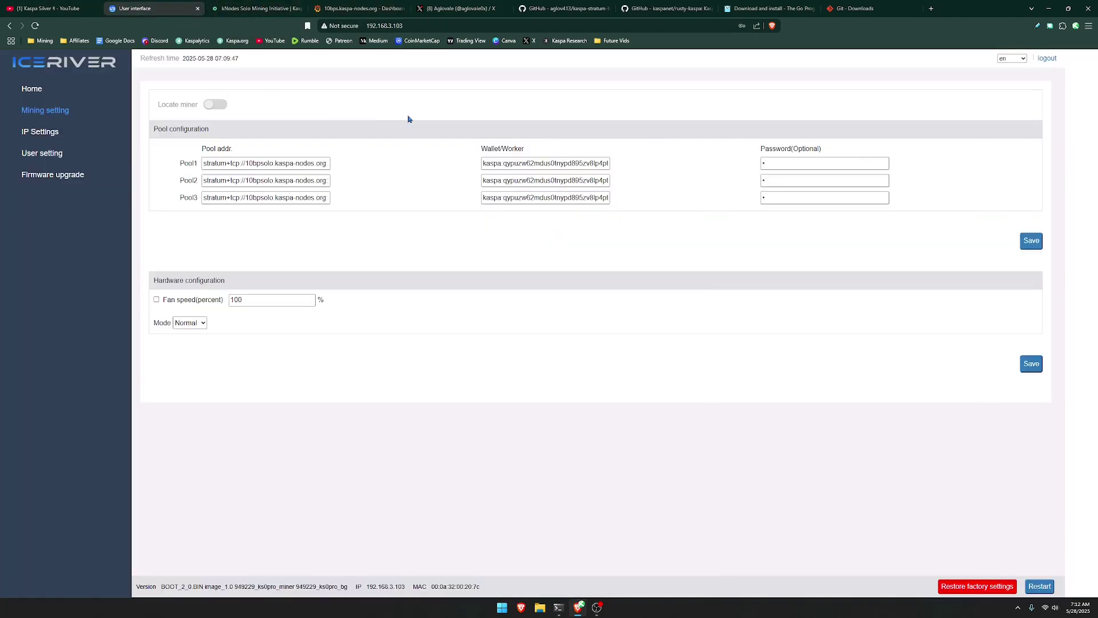
drag(484, 162, 574, 164)
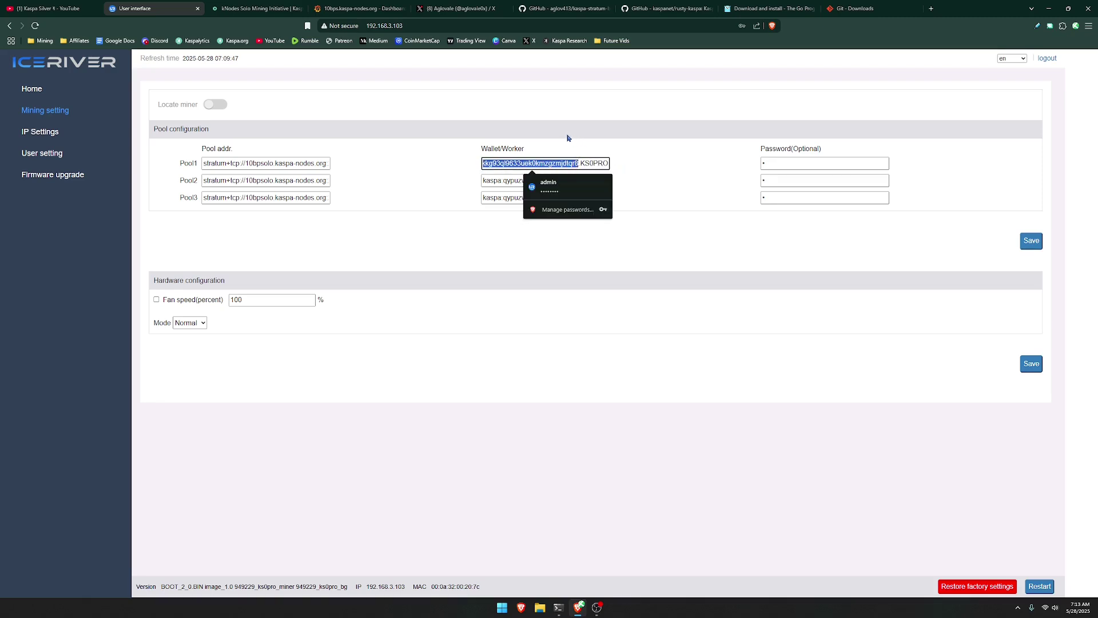
click(358, 8)
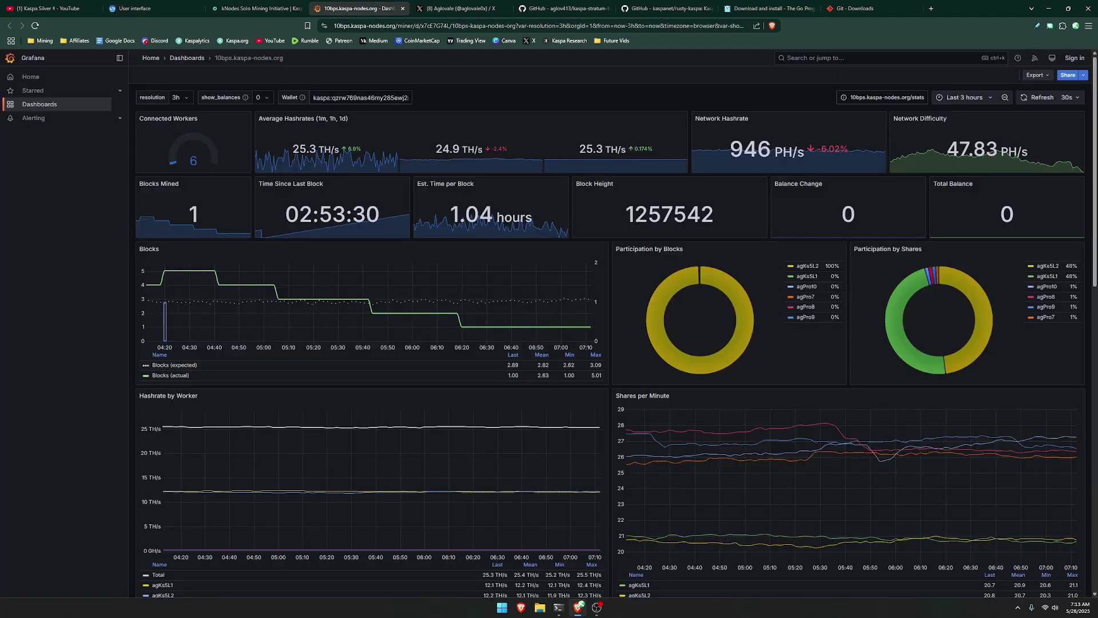
triple_click(361, 98)
key(ctrl+v)
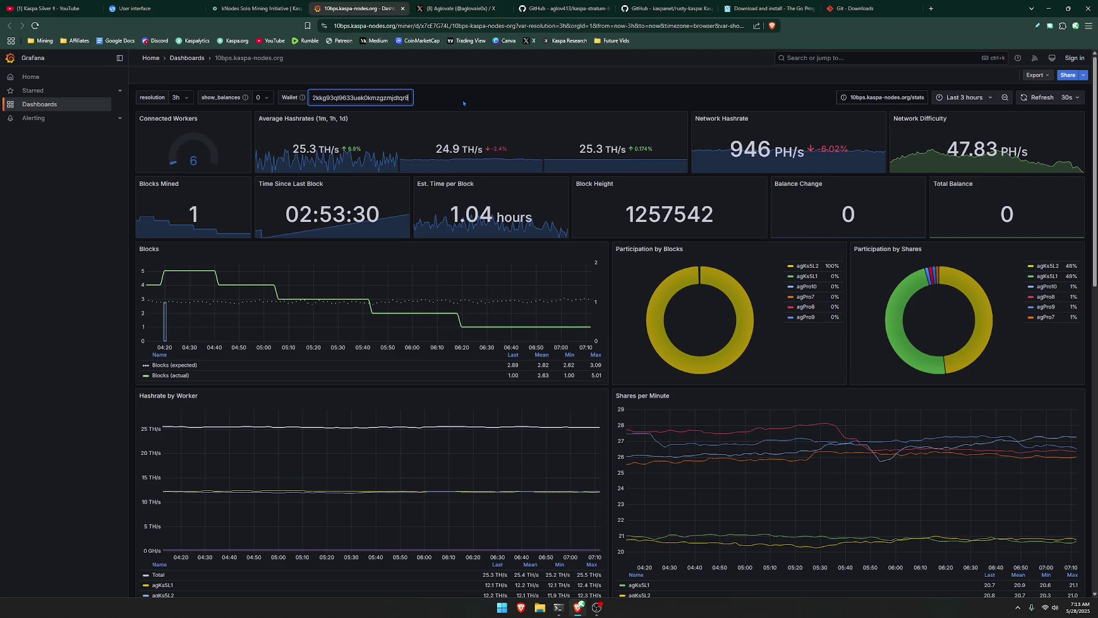
key(Return)
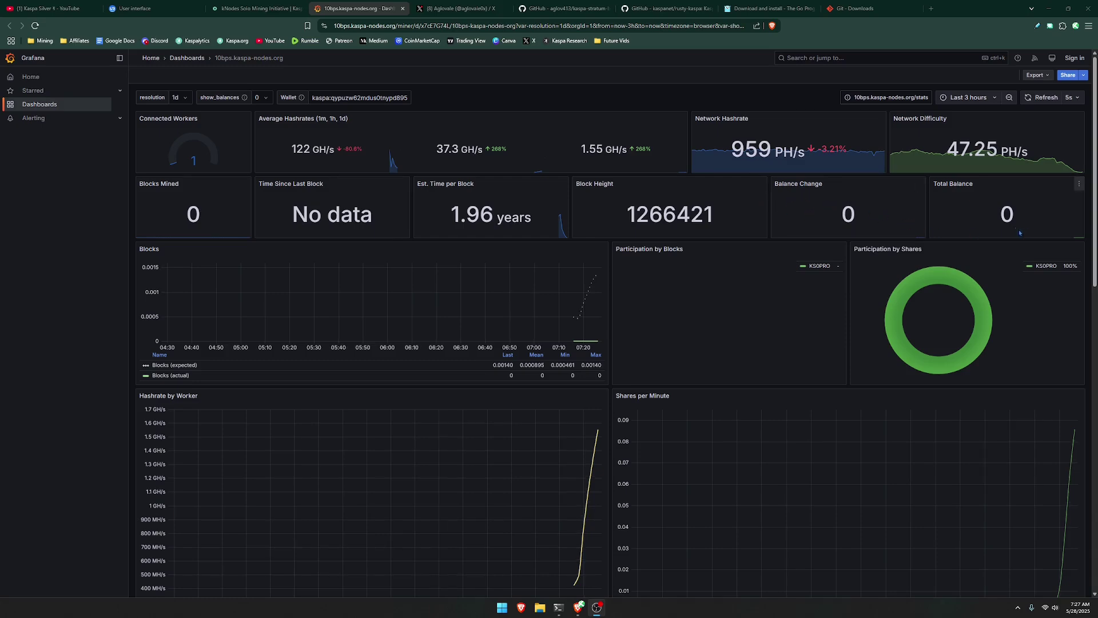
Scroll through the KS0PRO hashrate panels, then leave Grafana for the miner settings tab.
scroll(563, 310, down, 5)
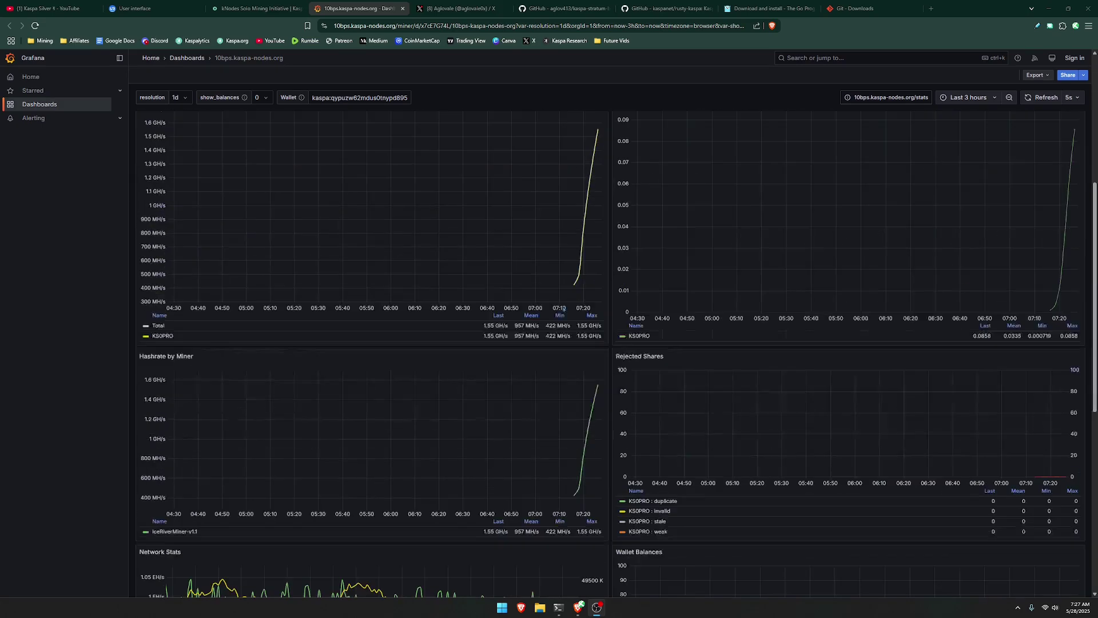
scroll(732, 343, up, 5)
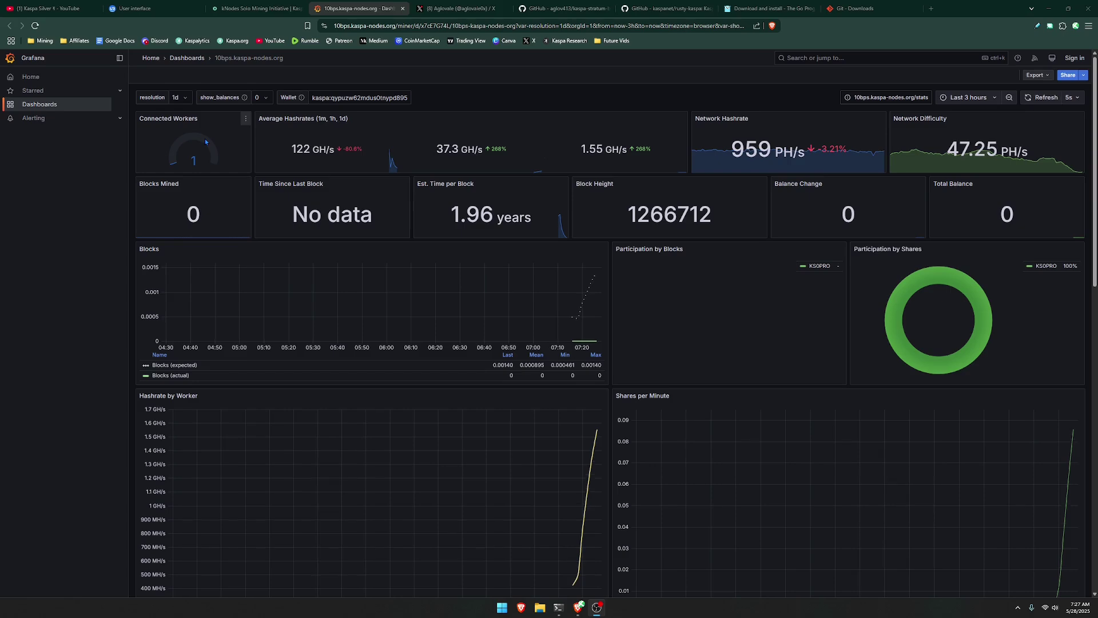
click(135, 8)
Scroll kaspa-nodes.org back to the top, then move through the Grafana tab toward the Amazon UM870 listing.
click(254, 9)
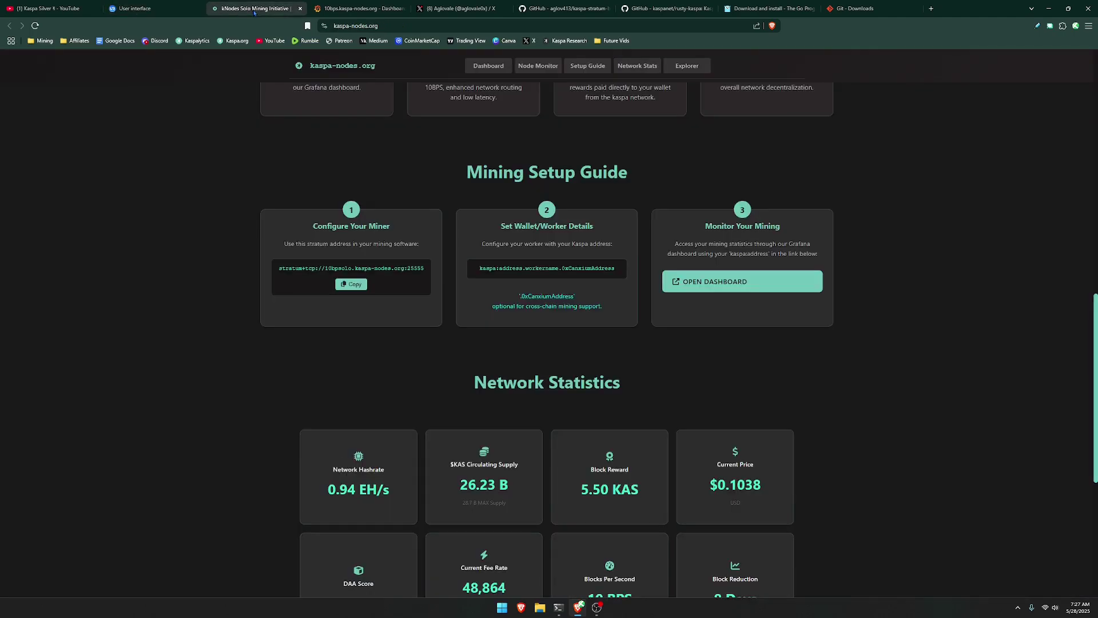
scroll(186, 203, up, 10)
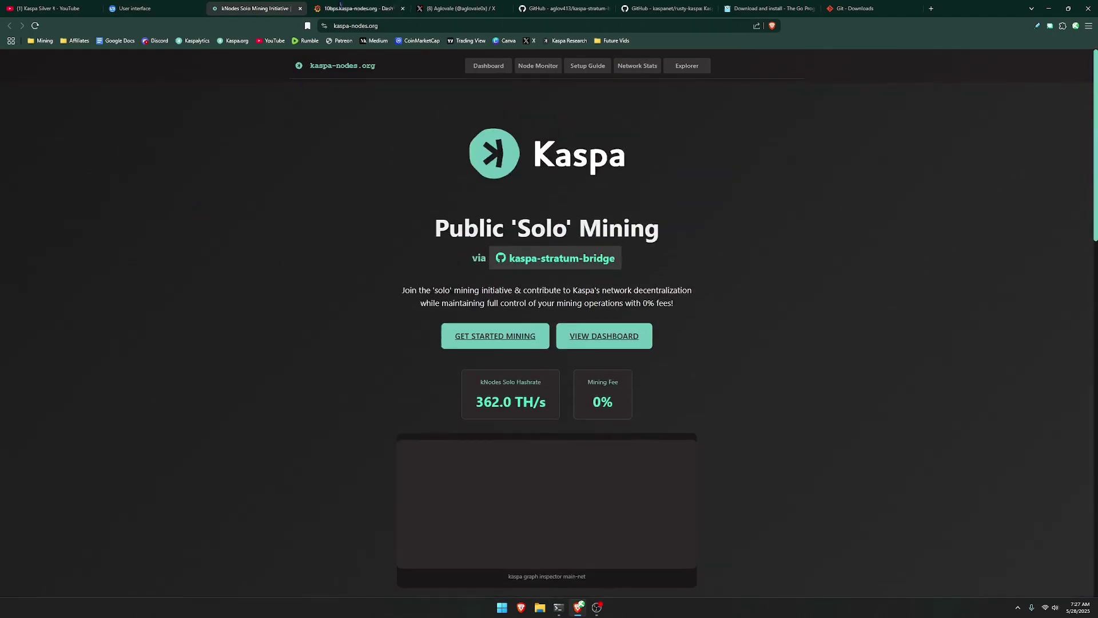
click(358, 8)
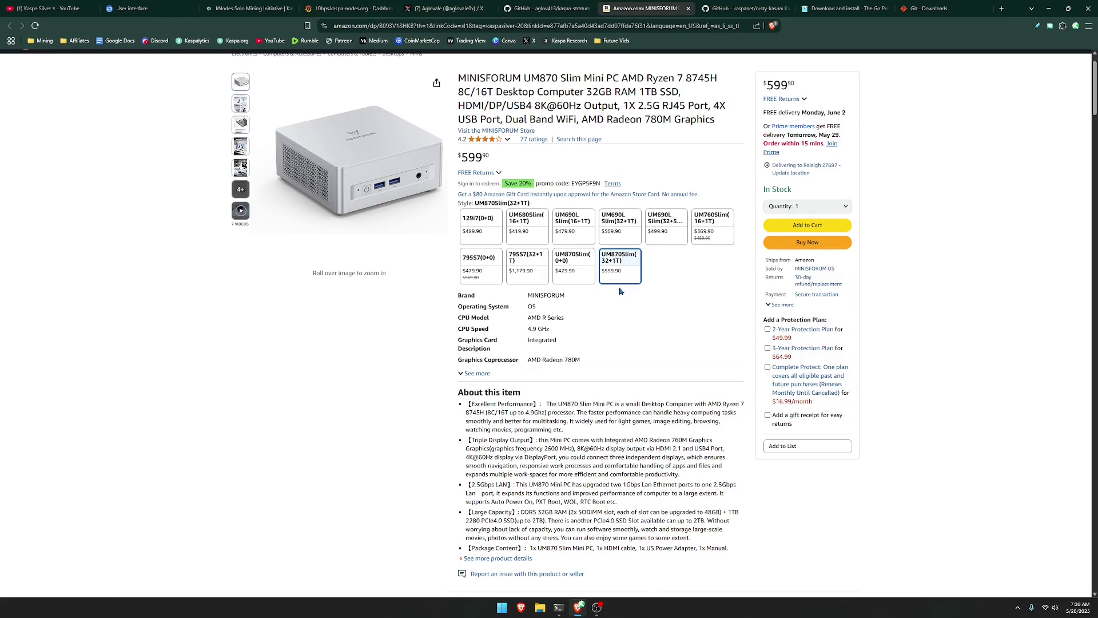
Move from the Amazon listing to the kaspanet/rusty-kaspa GitHub repository tab.
key(ctrl+Tab)
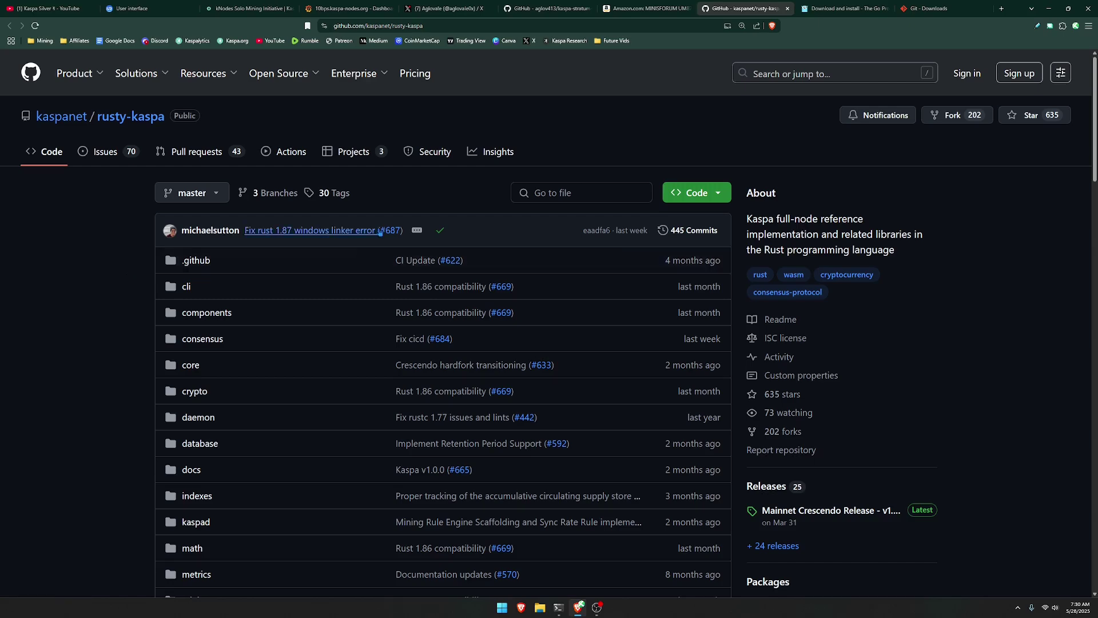
Open the Mainnet Crescendo Release - v1.0.0 notes from the rusty-kaspa Releases section.
scroll(764, 261, down, 3)
scroll(764, 261, up, 3)
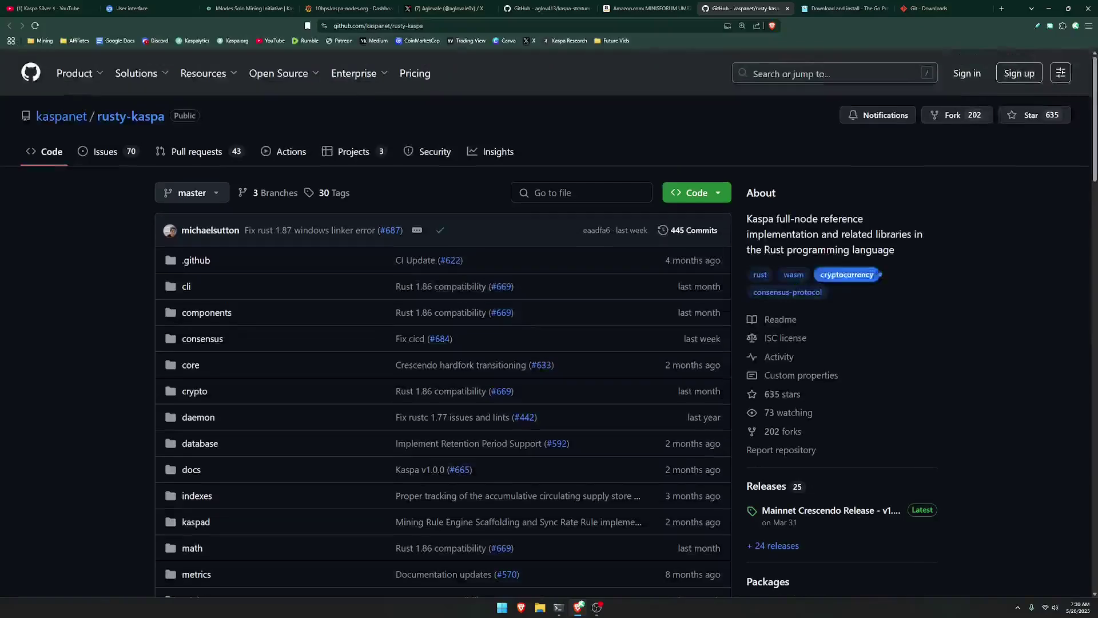
scroll(784, 332, down, 2)
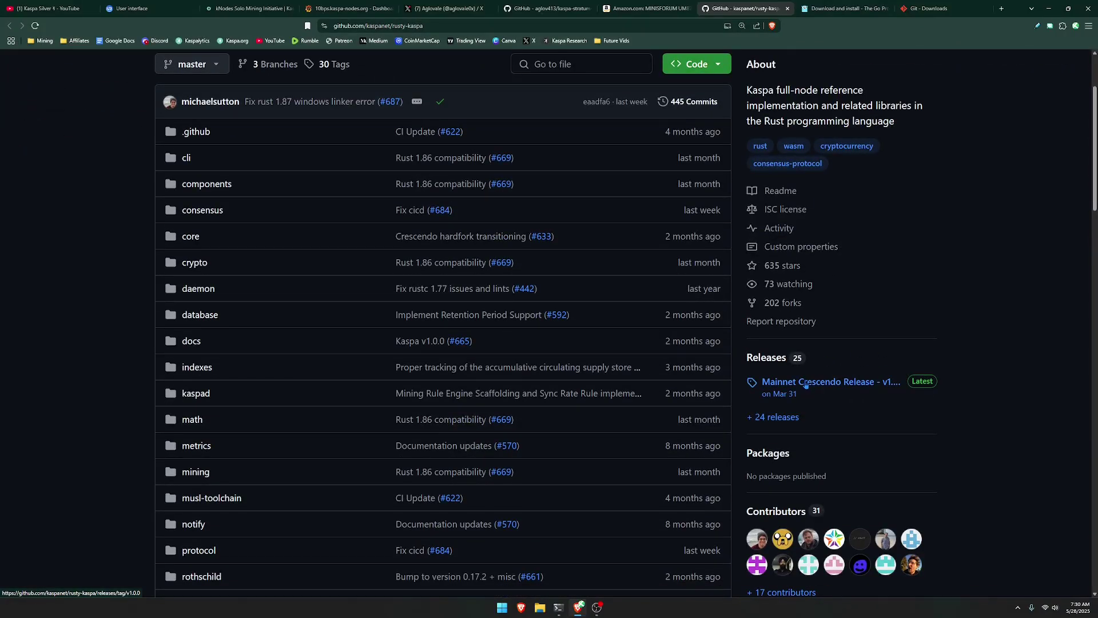
click(793, 382)
Scroll down to the release's six assets, then minimize the browser.
scroll(99, 288, down, 3)
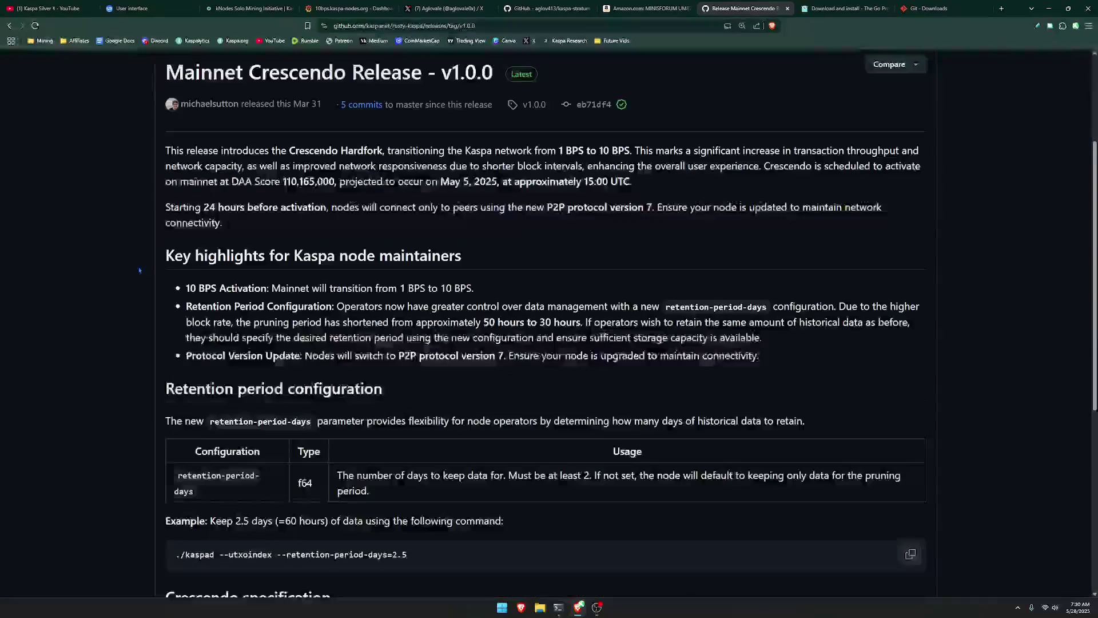
scroll(472, 222, up, 2)
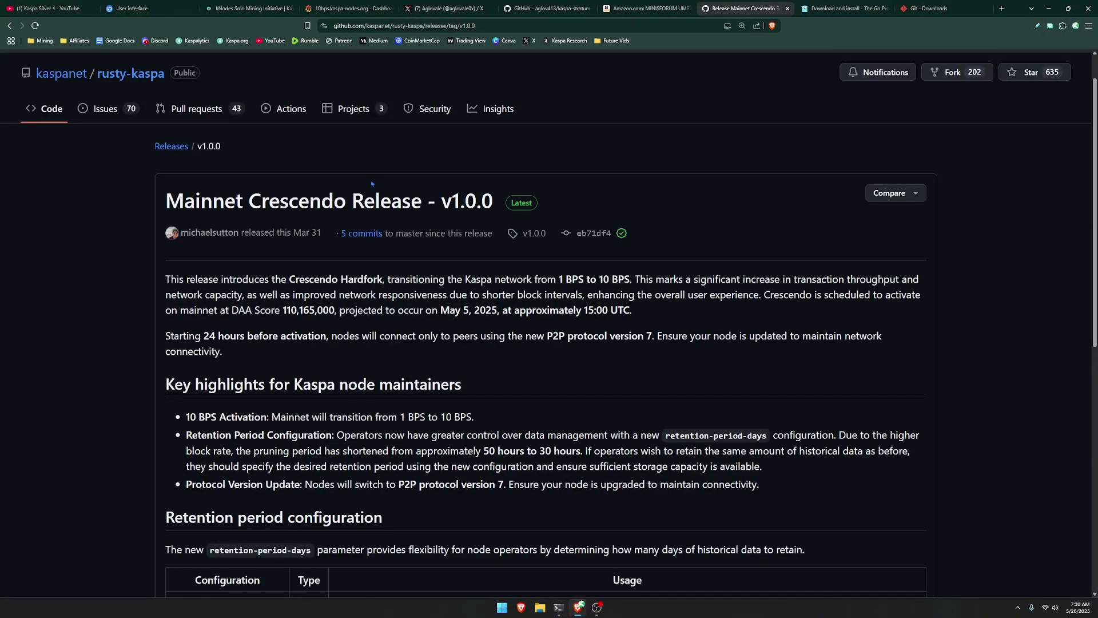
scroll(283, 302, down, 2)
scroll(282, 302, up, 3)
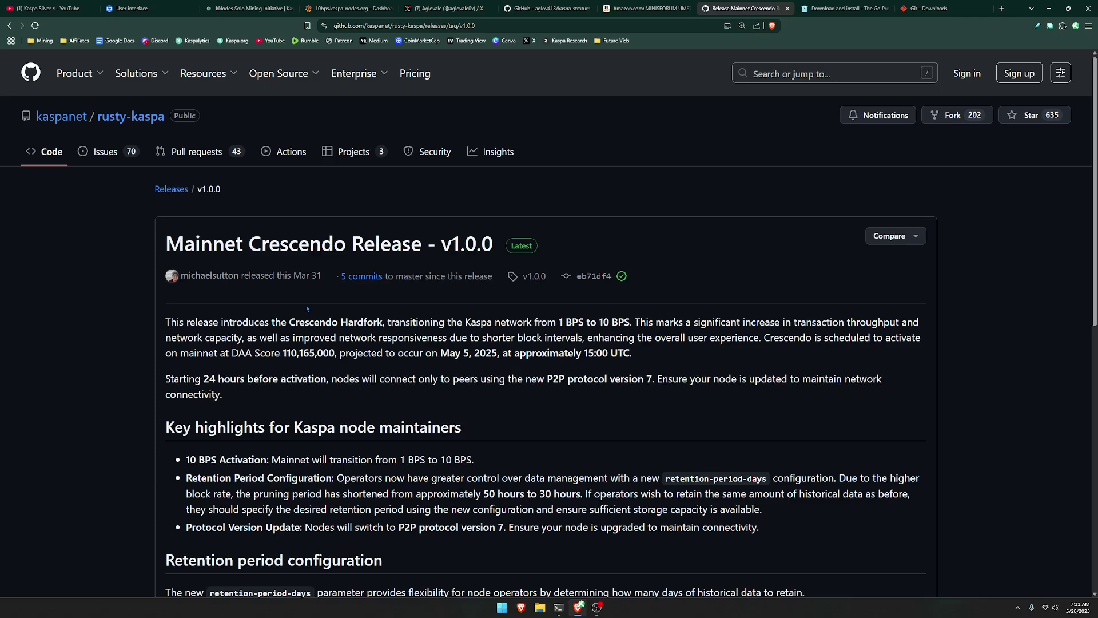
scroll(307, 309, down, 15)
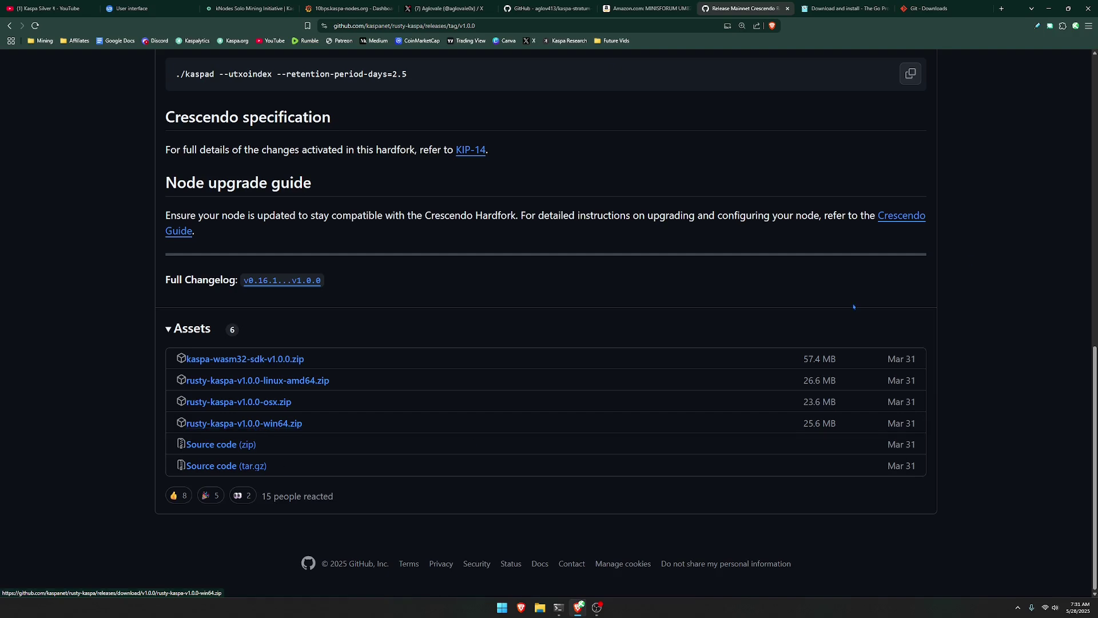
click(1049, 8)
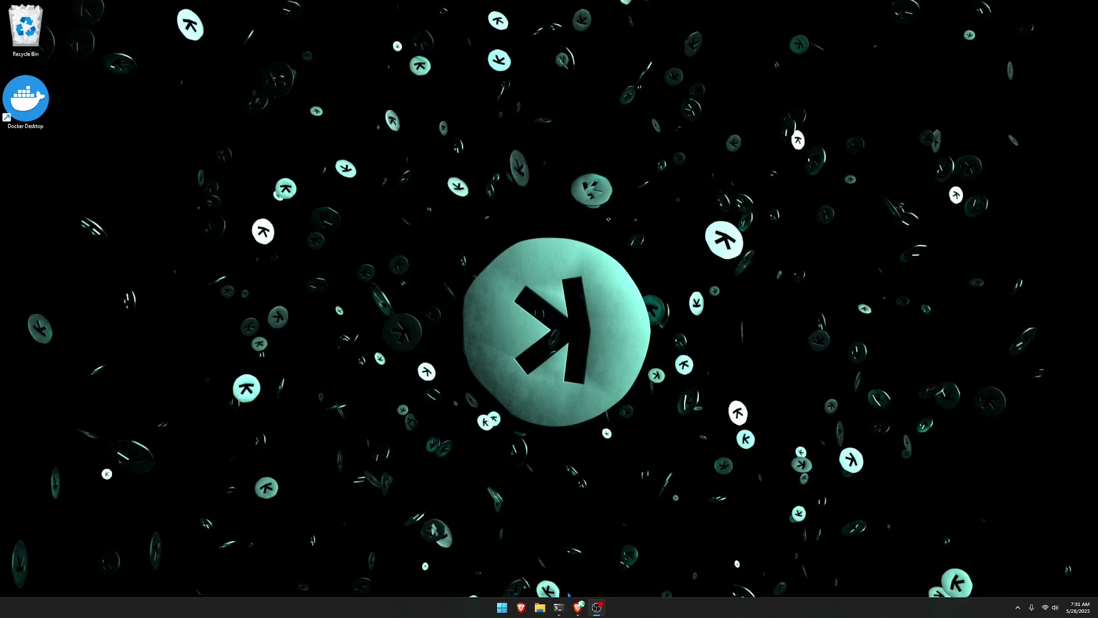
Copy the Kaspa folder from Documents onto the desktop.
click(540, 607)
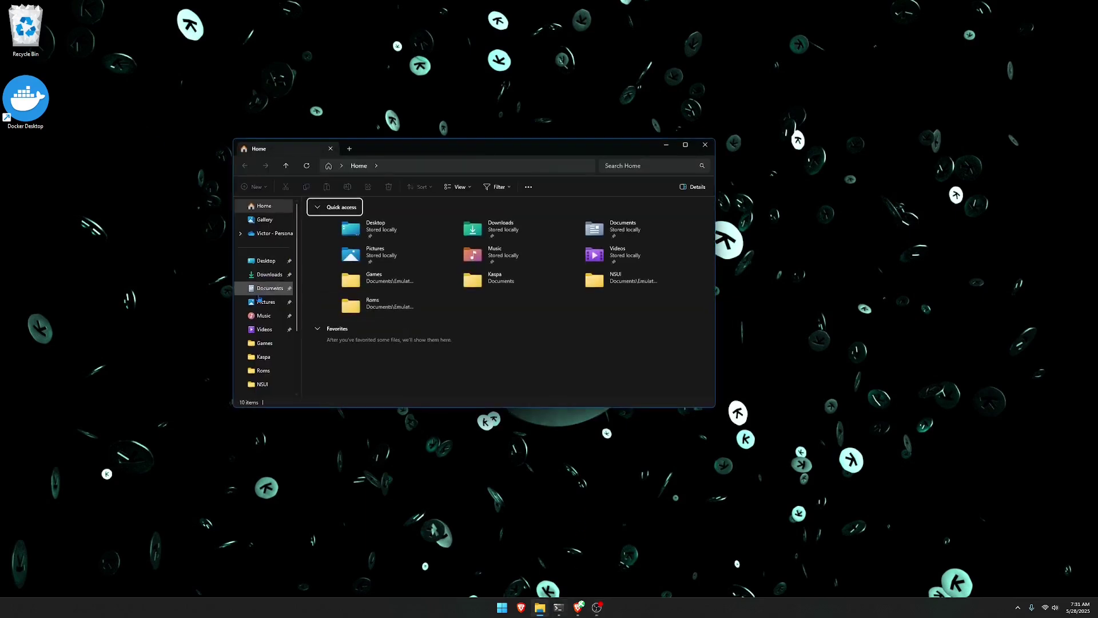
click(263, 357)
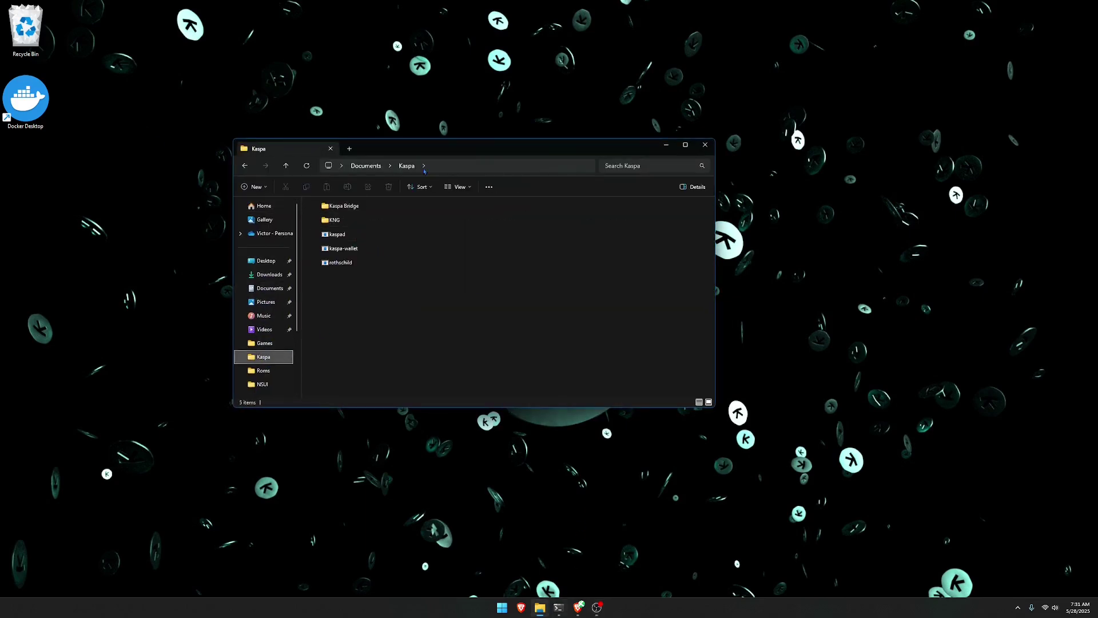
drag(436, 154, 383, 119)
drag(209, 321, 27, 178)
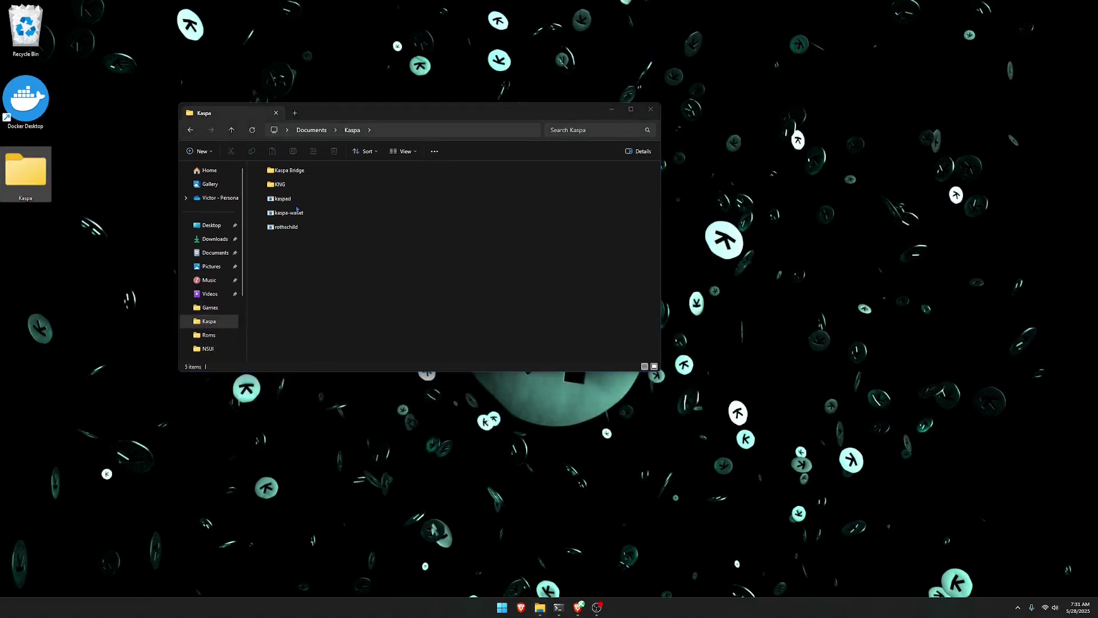
Open the desktop Kaspa folder and copy the kaspad application's full path.
click(611, 109)
double_click(26, 172)
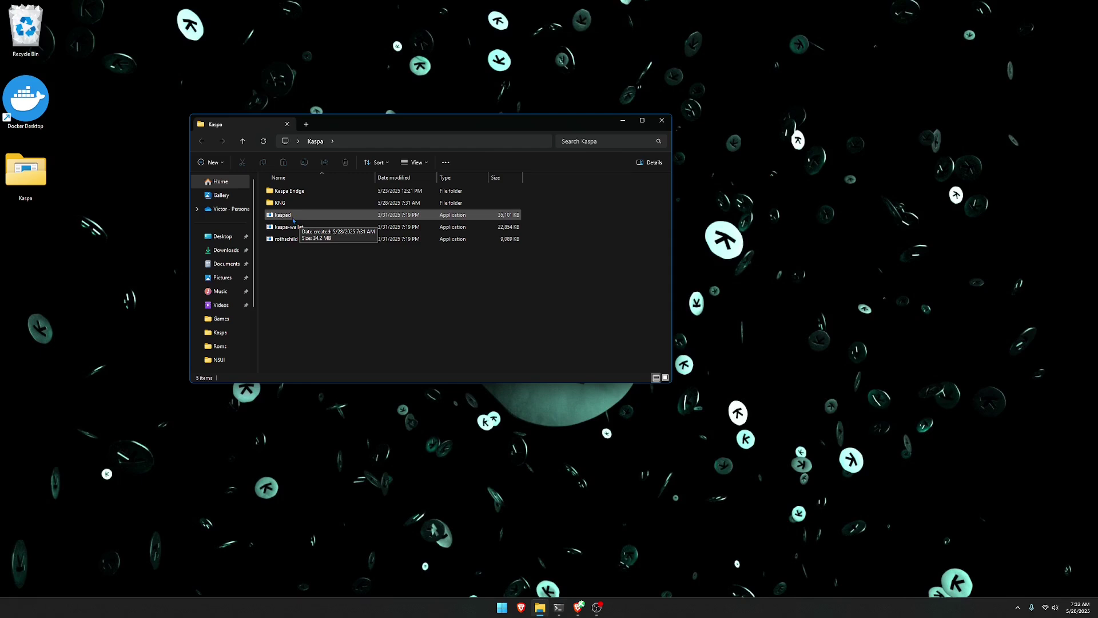
right_click(290, 218)
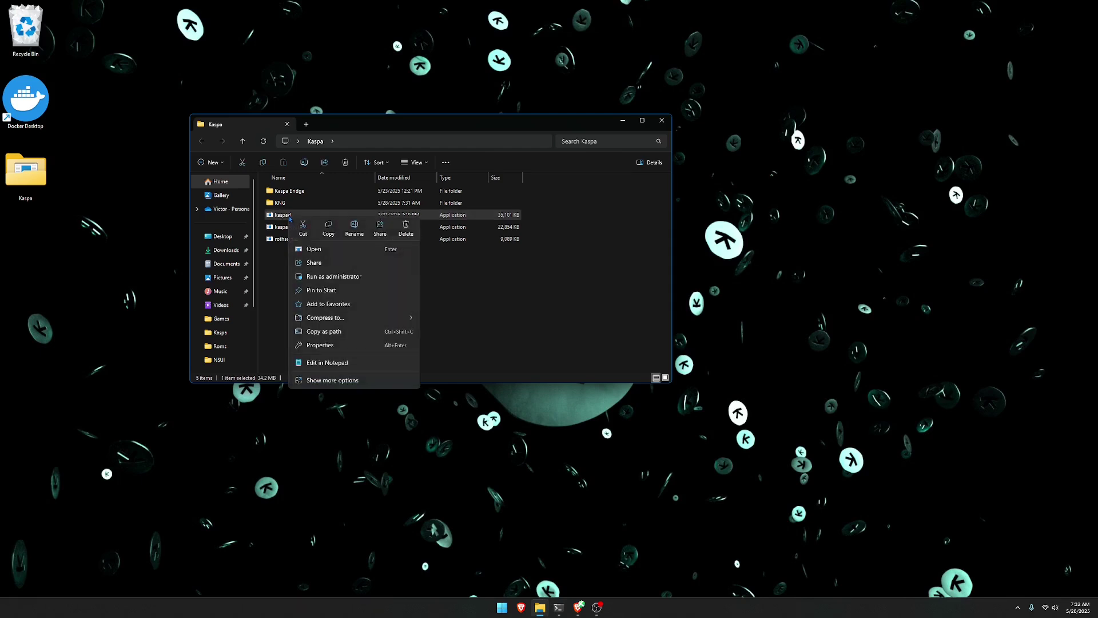
click(329, 227)
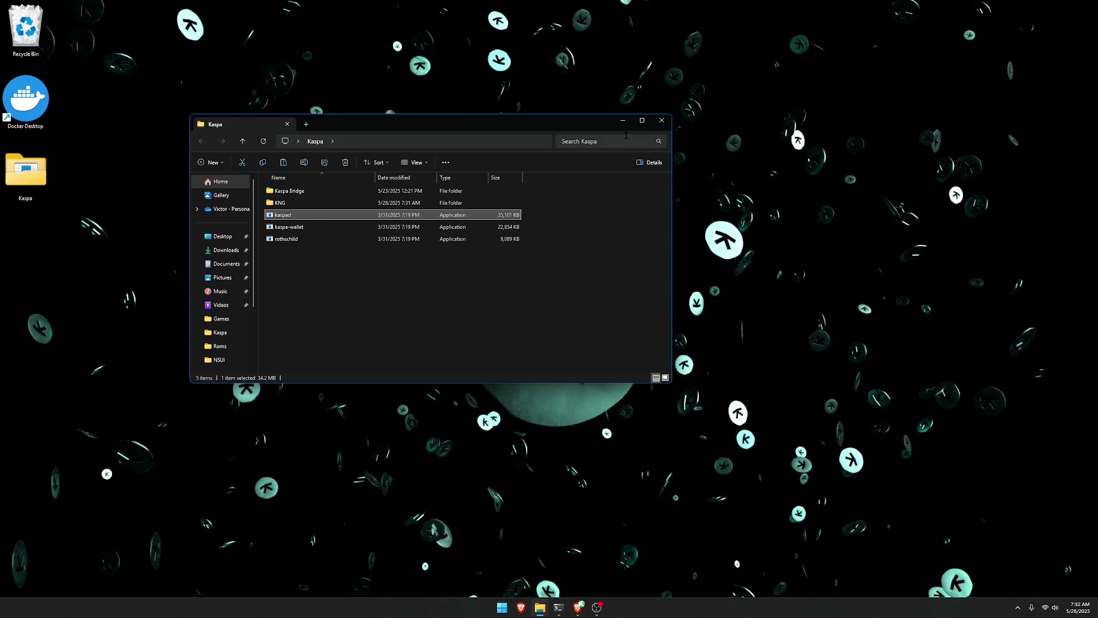
In a new Command Prompt, run the copied kaspad.exe path with --utxoindex.
key(super+d)
key(super+3)
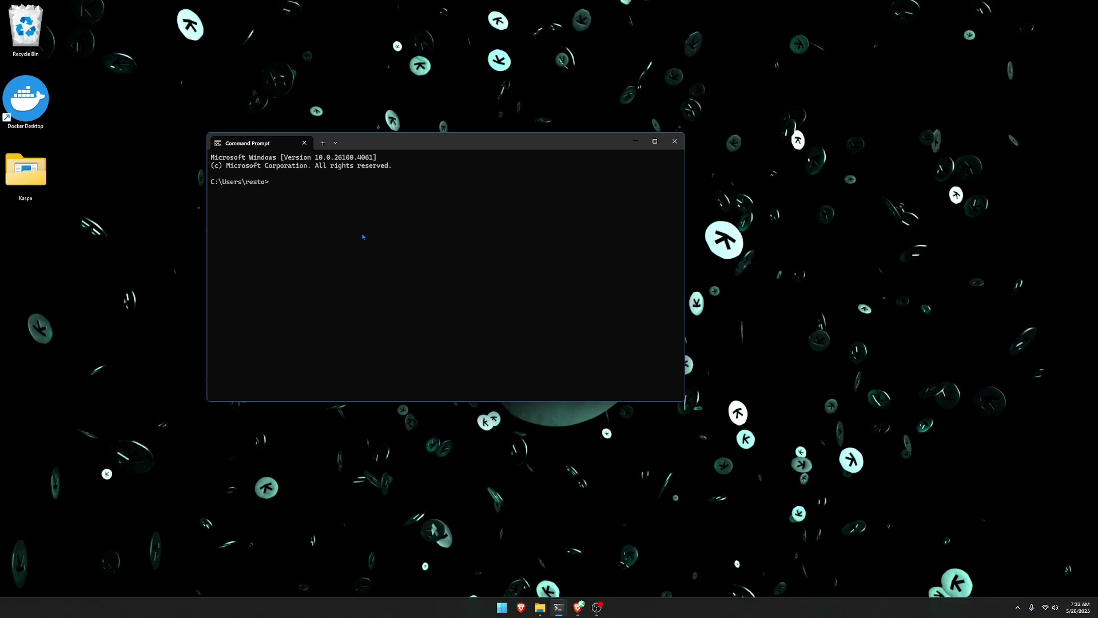
key(ctrl+v)
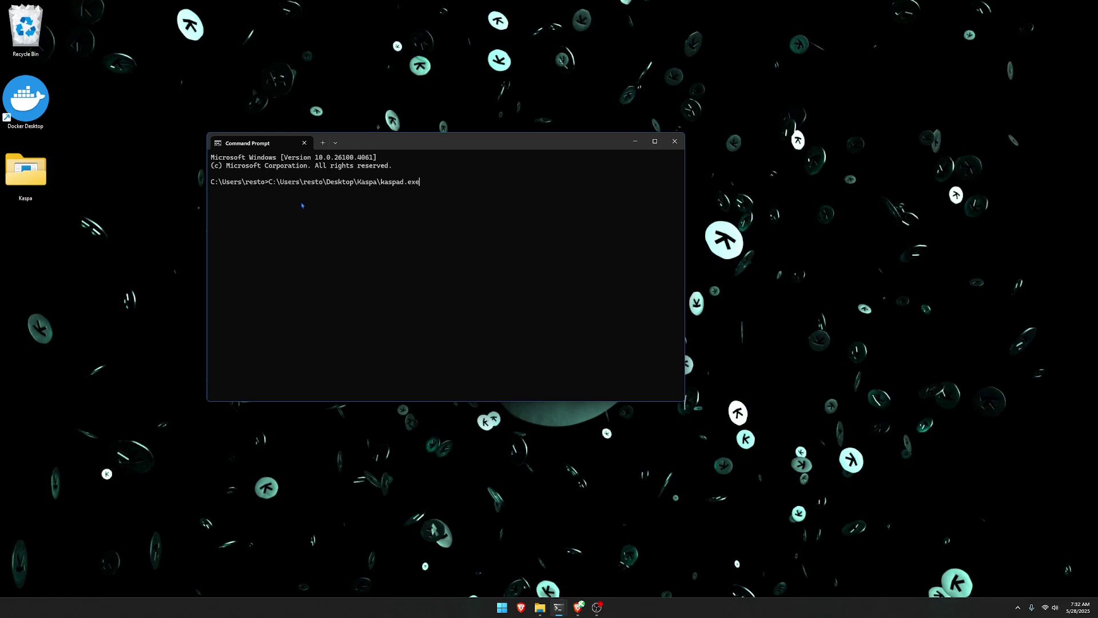
scroll(335, 258, up, 4)
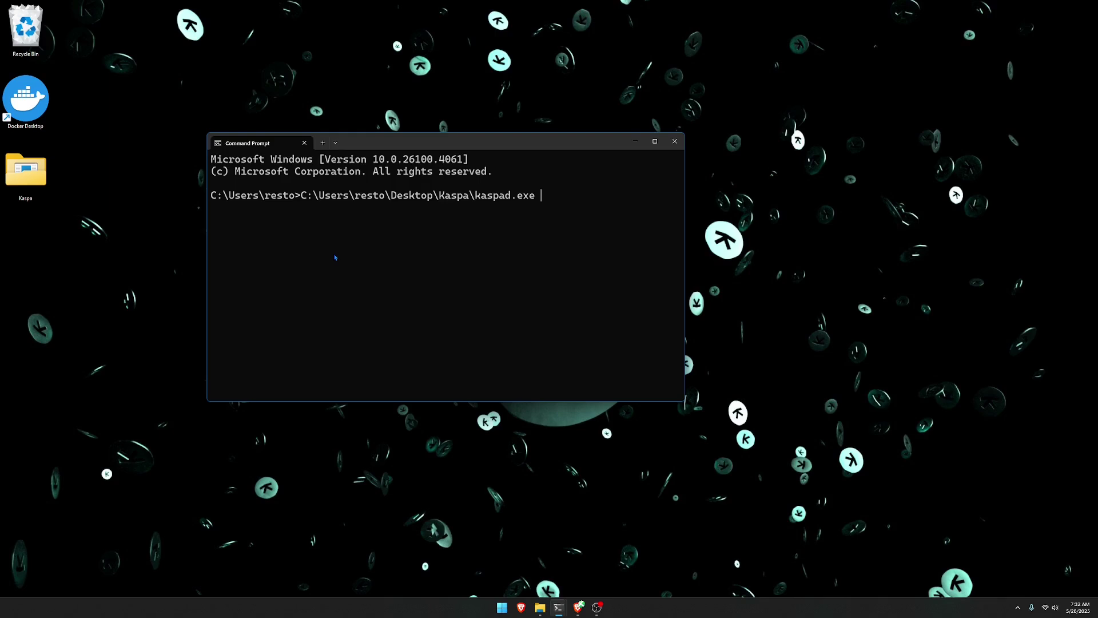
text(--utxoindex)
key(Return)
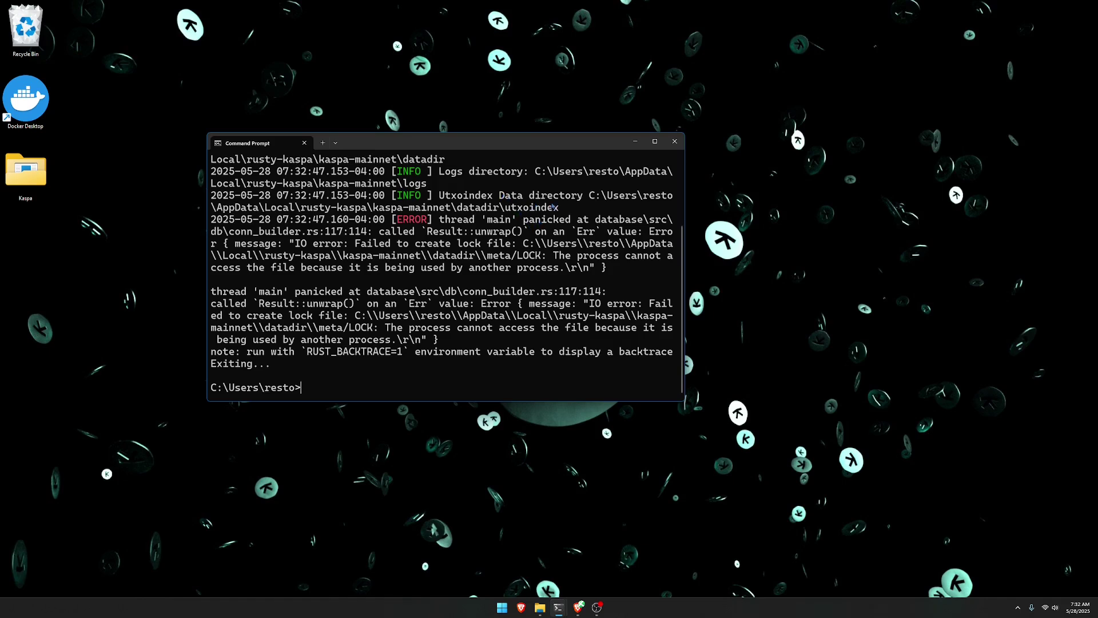
Review kaspad's lock-file error output and close the Command Prompt window.
scroll(464, 240, up, 3)
scroll(351, 184, down, 3)
click(304, 143)
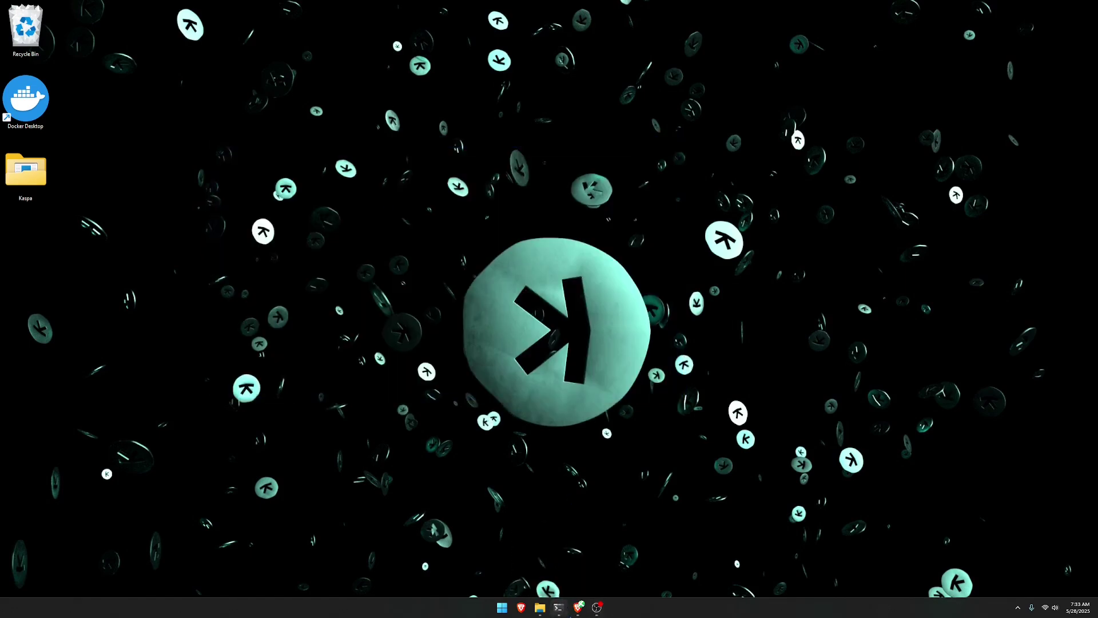
Check the kaspad node window accepting blocks, then switch to the kaspa-stratum-bridge GitHub repository.
click(558, 608)
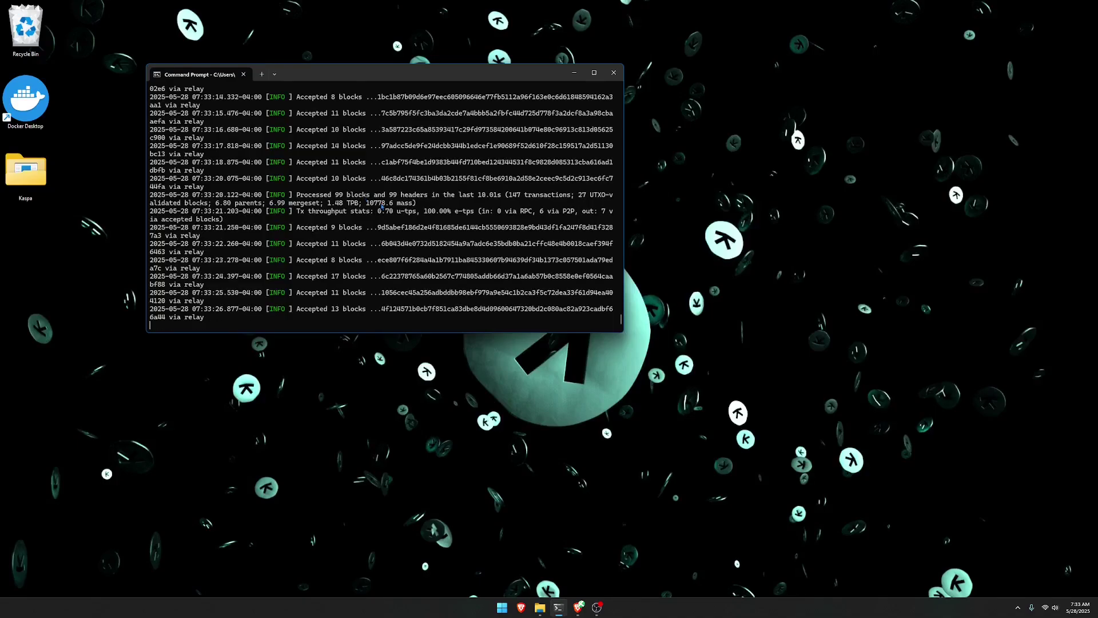
key(alt+Tab)
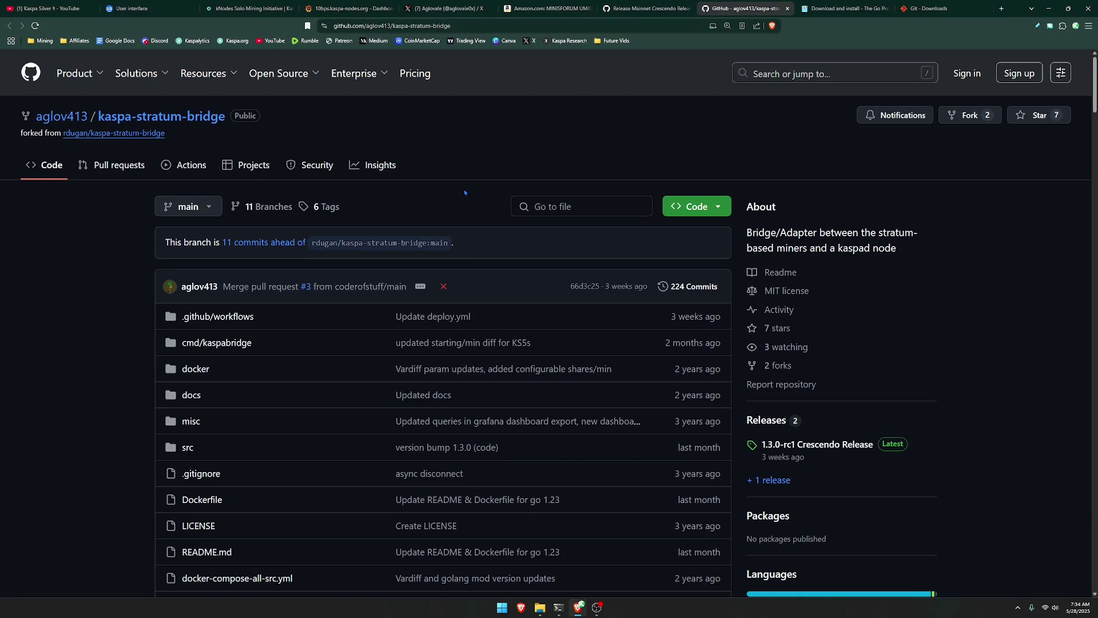
Open the 1.3.0-rc1 Crescendo Release page, review its five assets, and minimize Brave.
scroll(842, 278, down, 2)
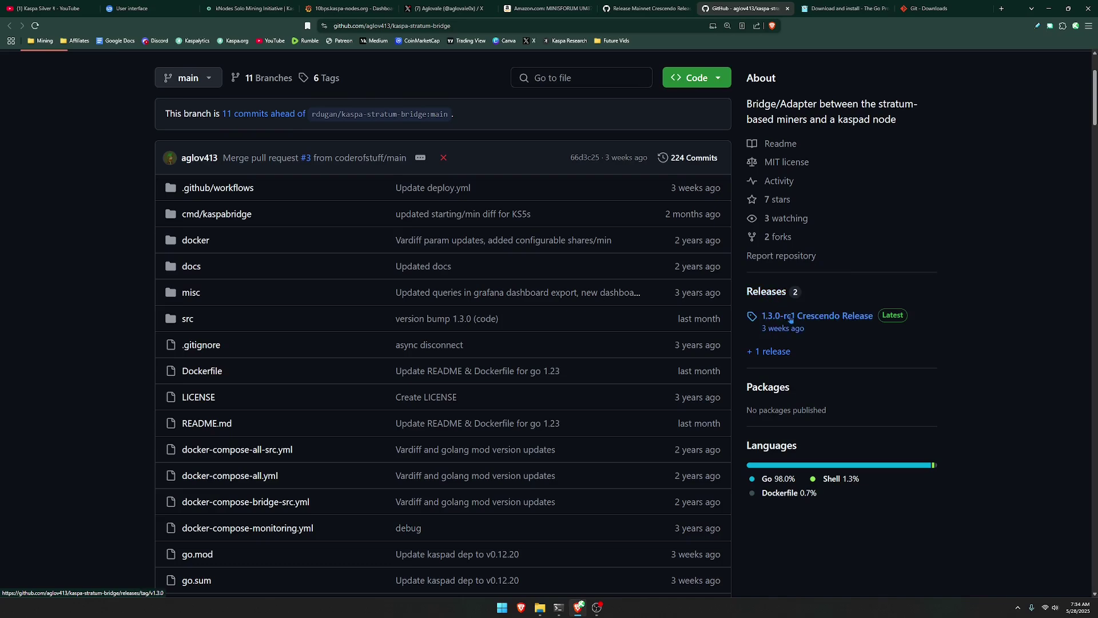
click(792, 317)
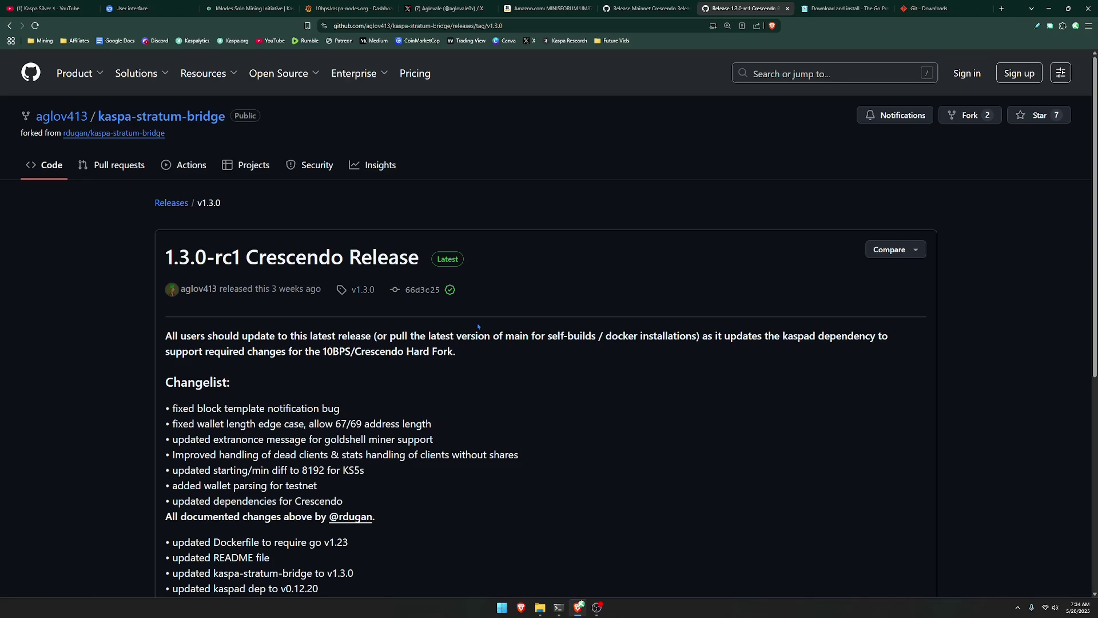
scroll(478, 326, down, 8)
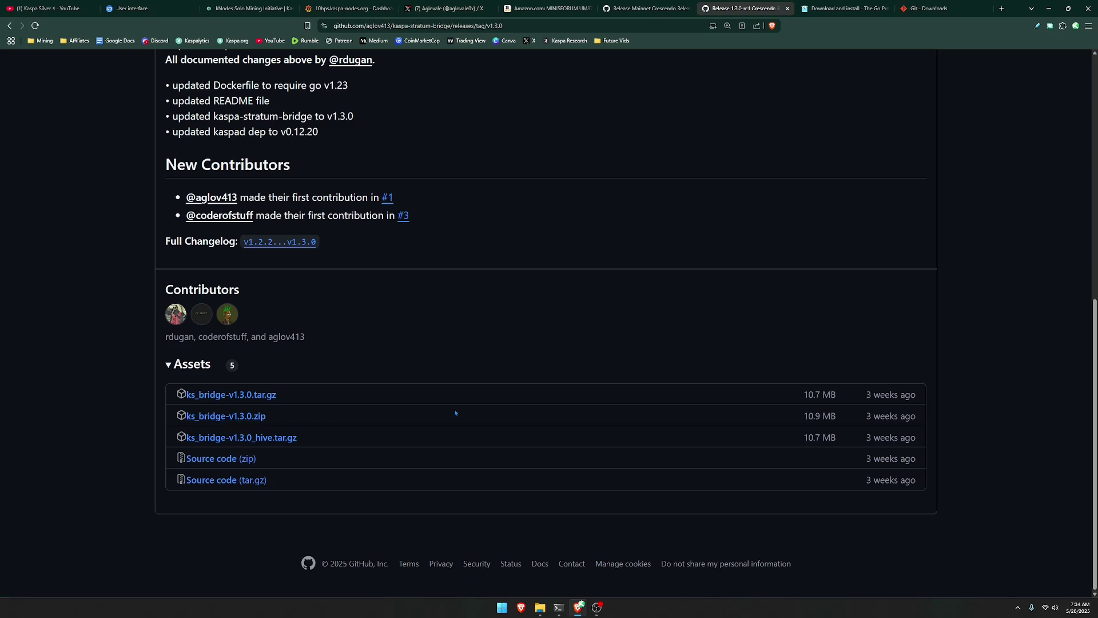
click(1048, 8)
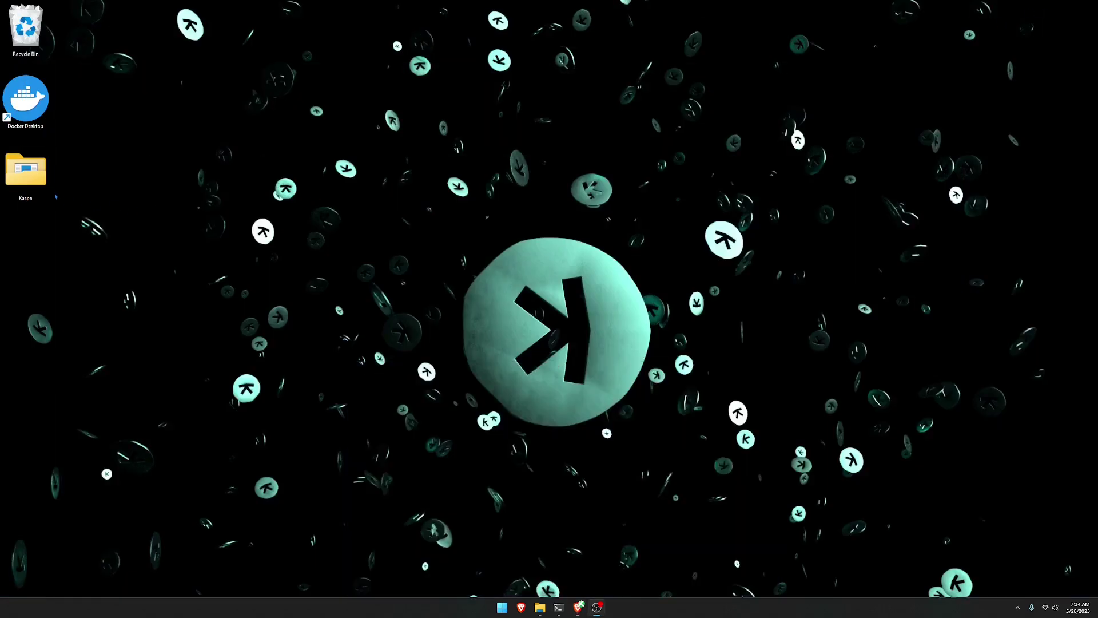
Browse Kaspa > Kaspa Bridge > ks_bridge on the desktop and open config.yaml in Notepad.
double_click(26, 172)
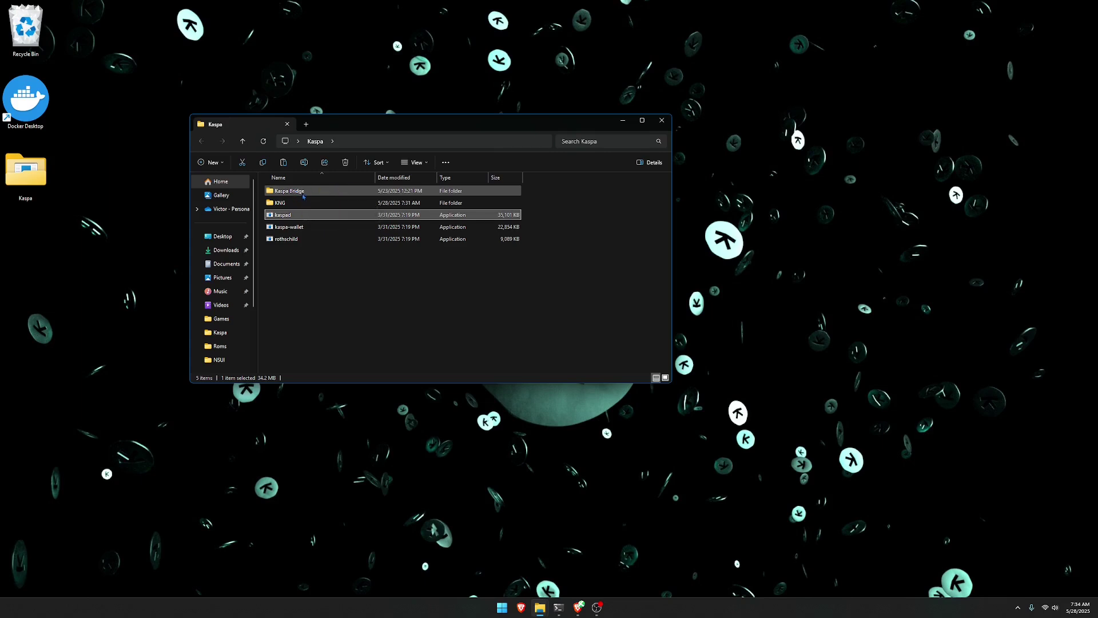
double_click(305, 192)
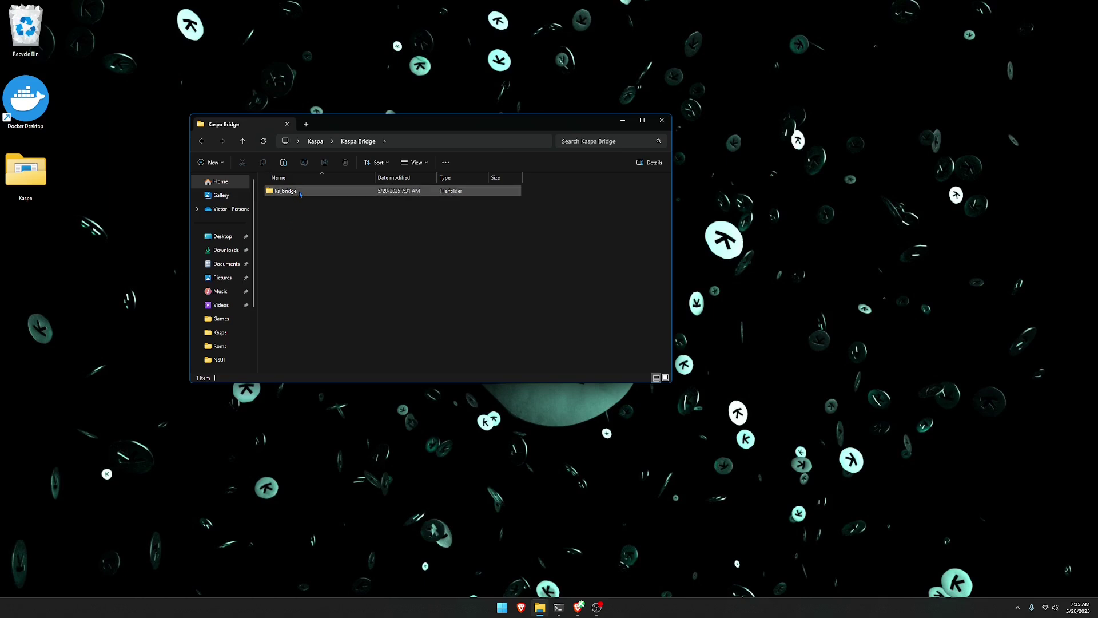
mouse_move(301, 195)
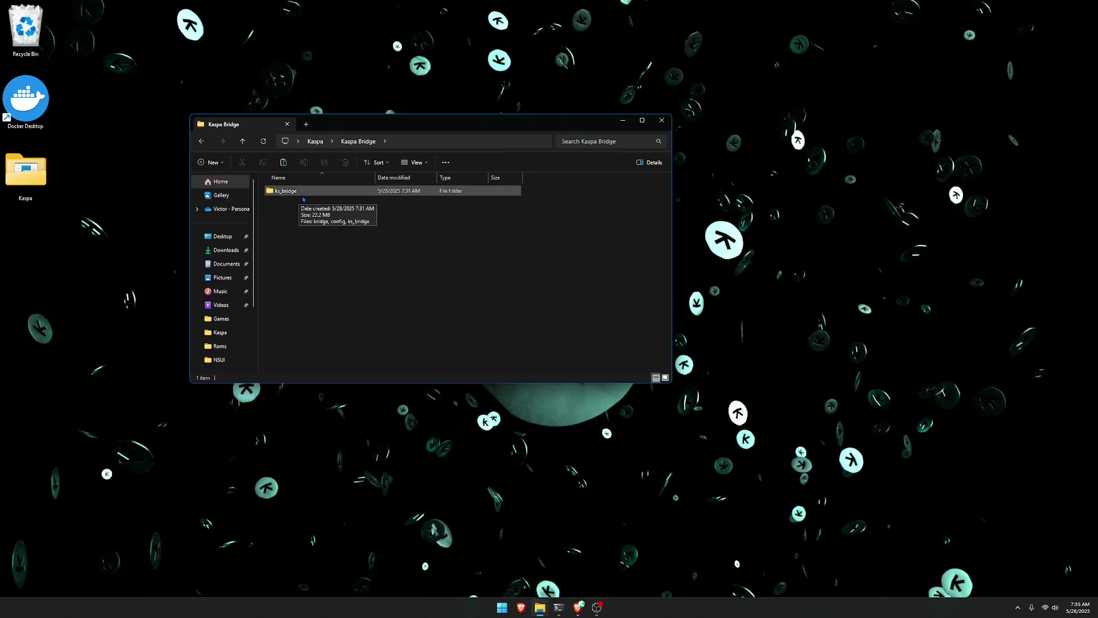
double_click(299, 195)
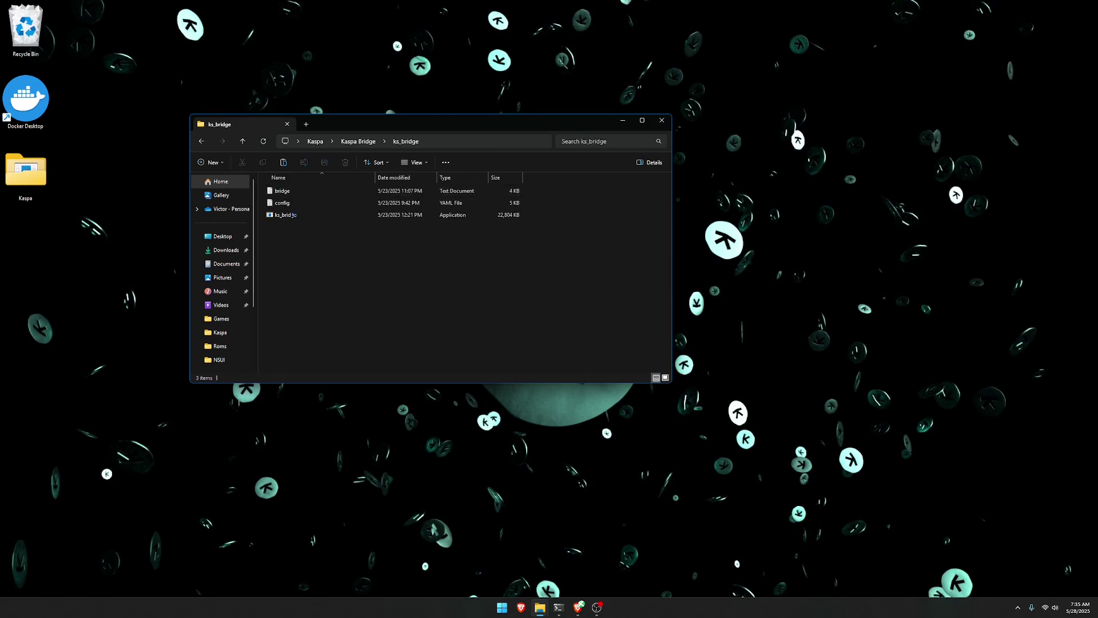
click(287, 219)
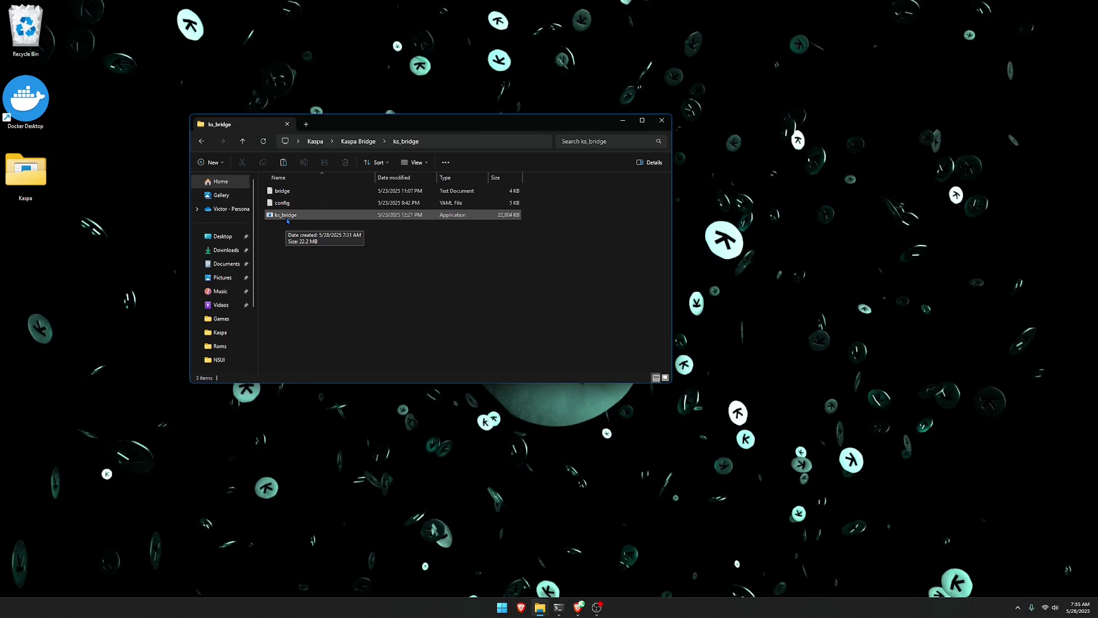
double_click(290, 215)
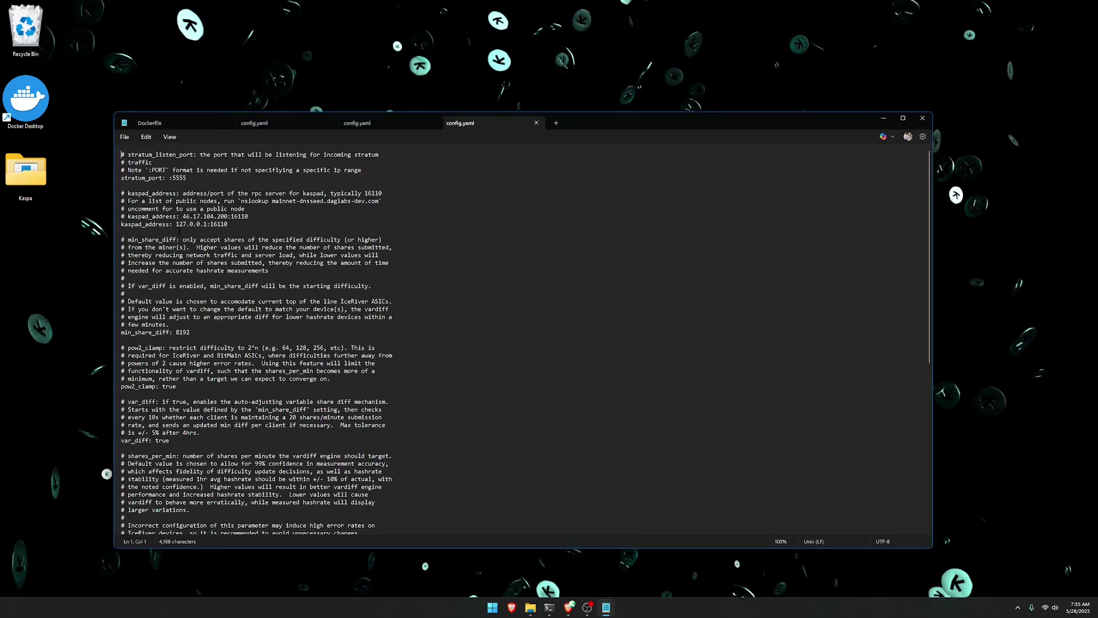
Scroll through config.yaml (stratum port 5555, kaspad 127.0.0.1:16110) and close Notepad unchanged.
ctrl+scroll(186, 226, up, 7)
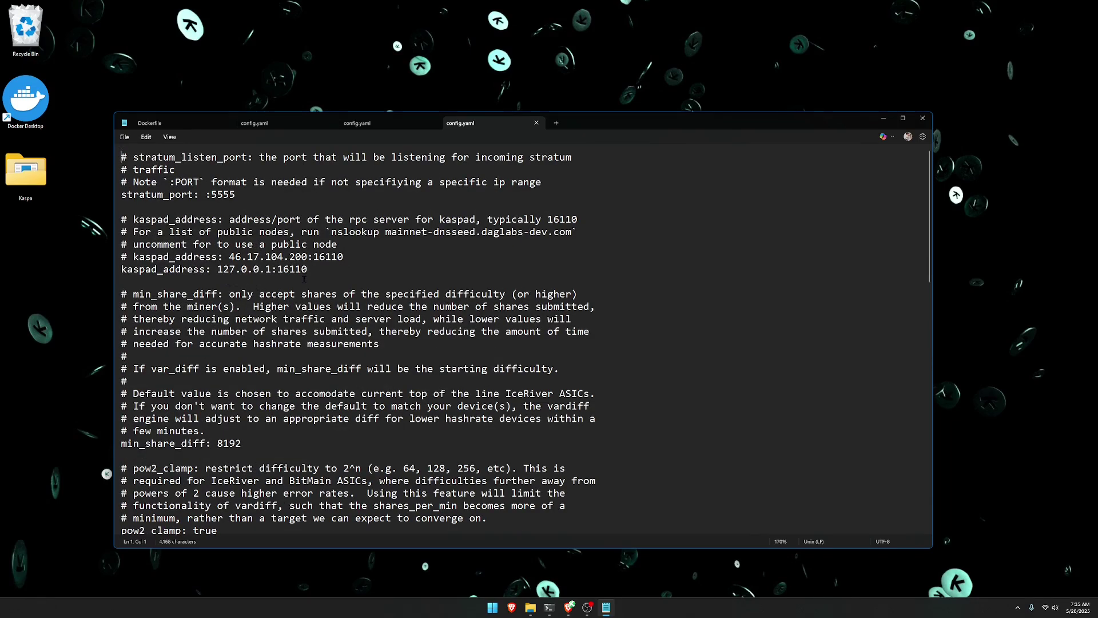
scroll(288, 271, down, 6)
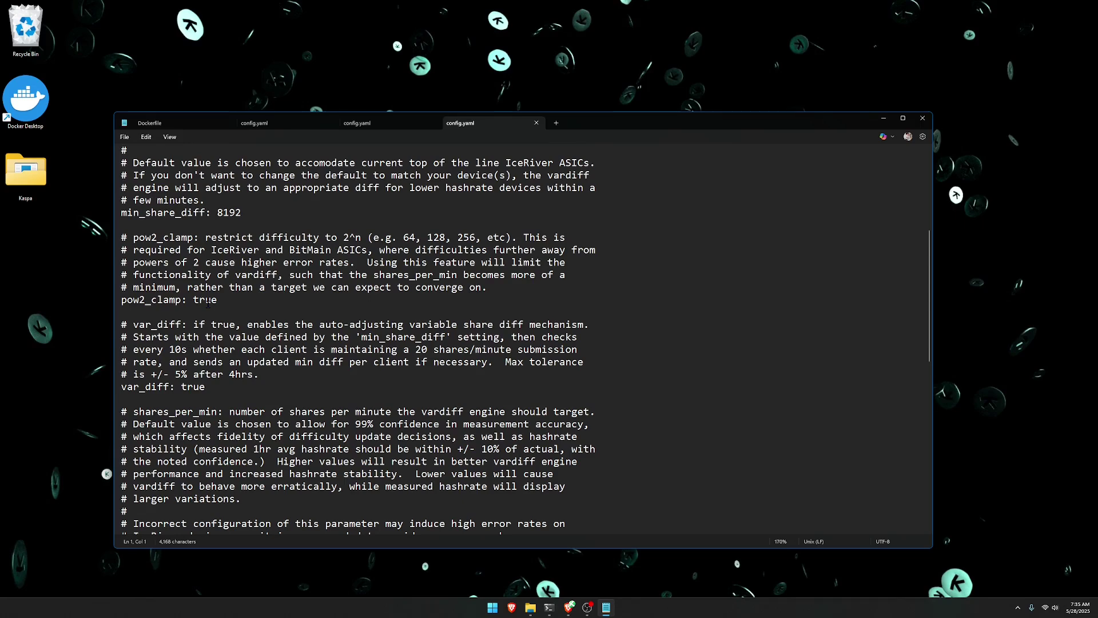
click(922, 117)
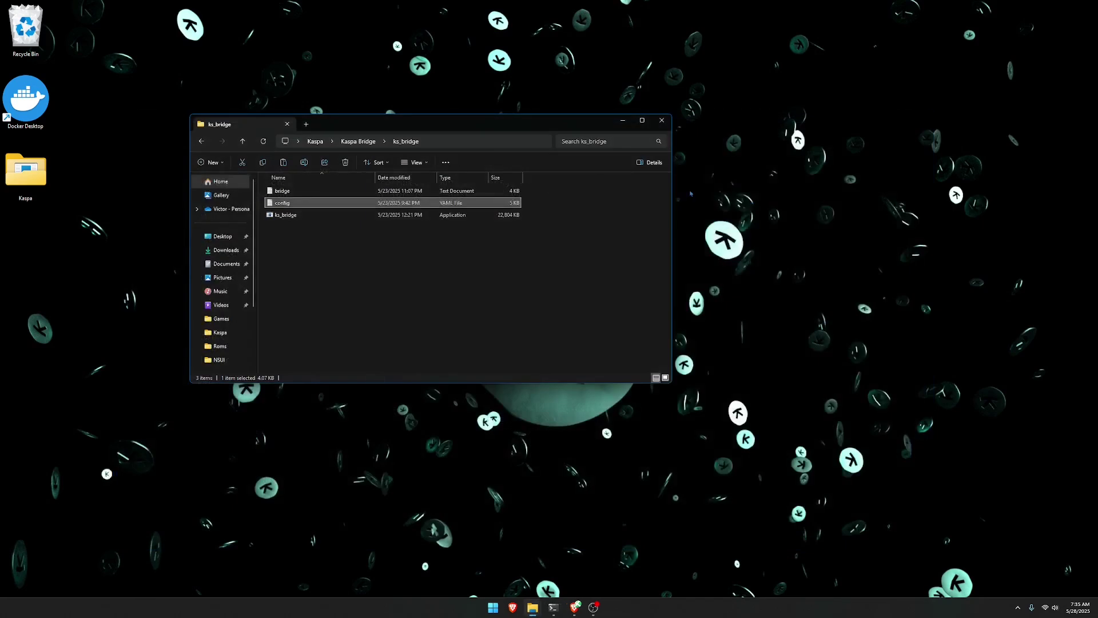
Launch ks_bridge, allow it through the firewall, and center its log window.
double_click(294, 216)
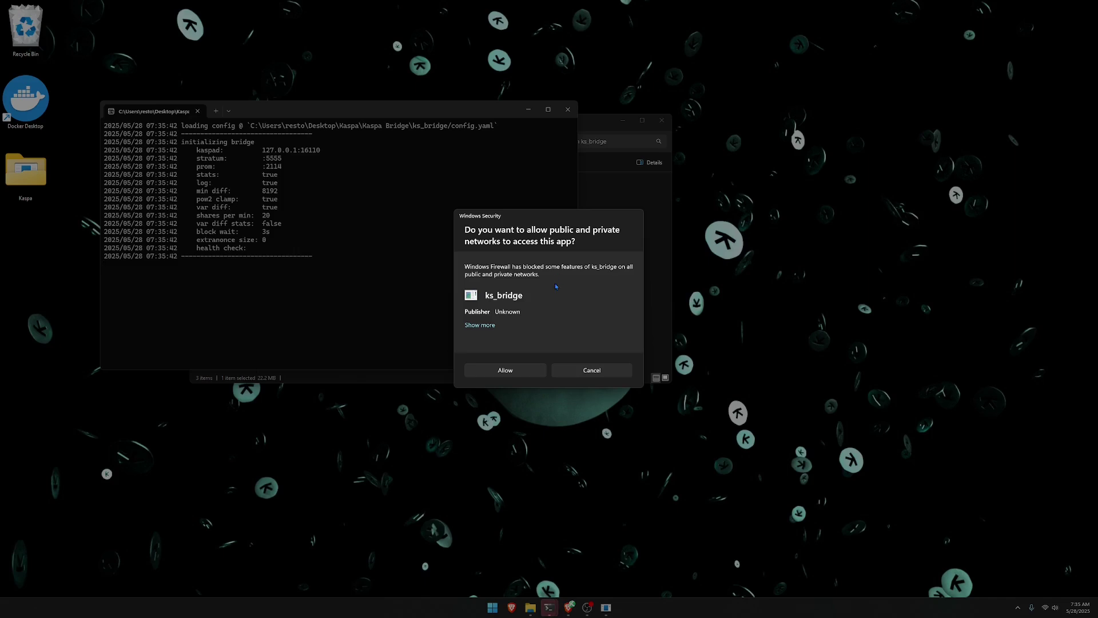
click(519, 376)
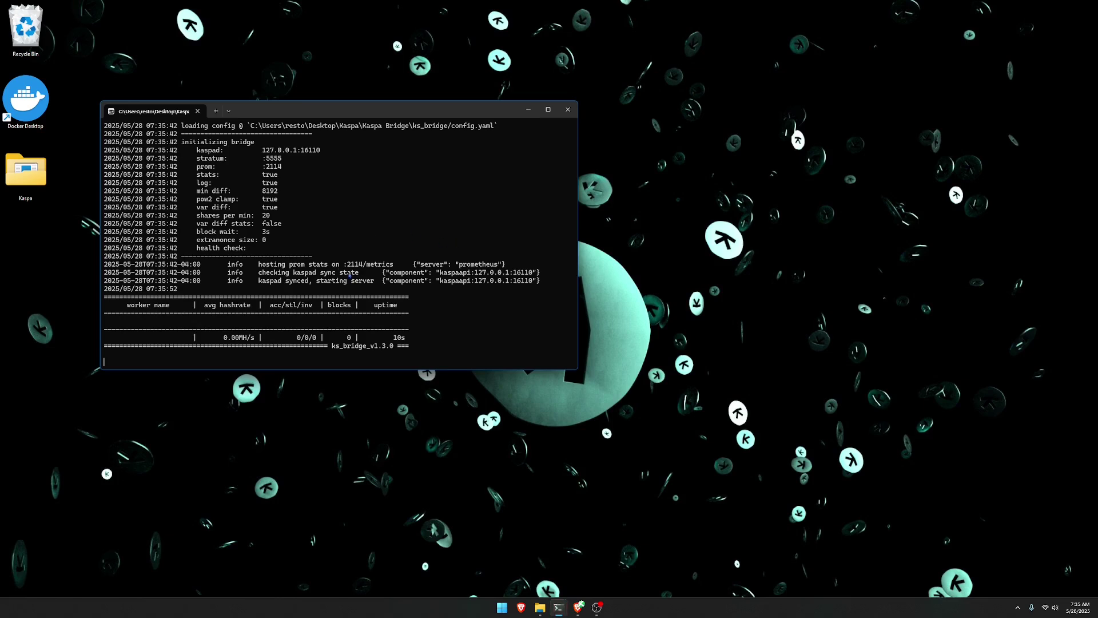
drag(362, 119, 515, 116)
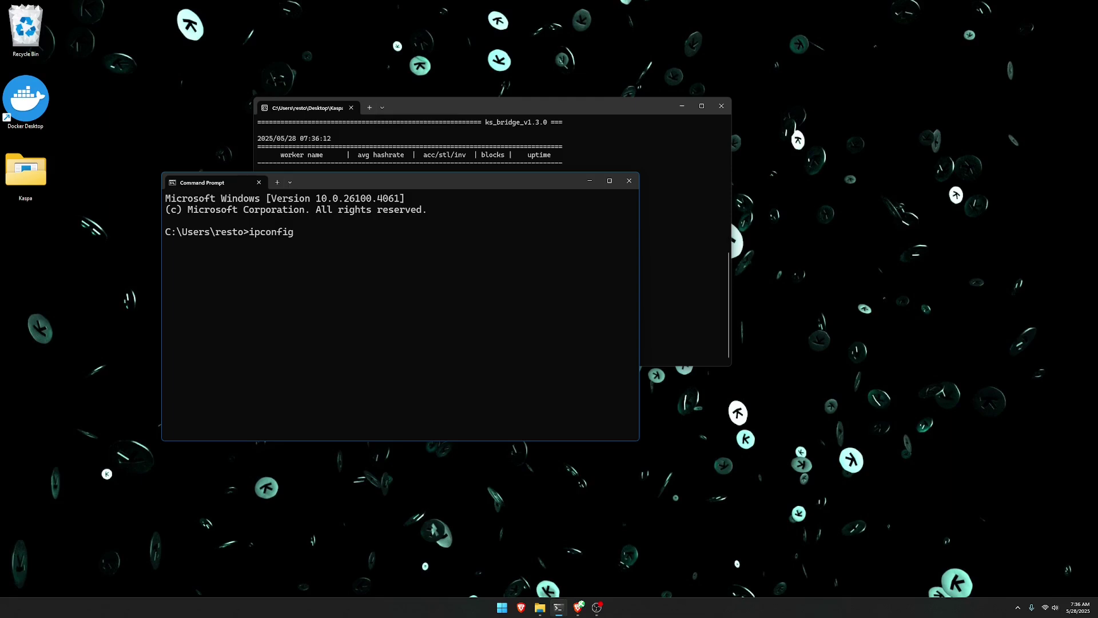
Switch to Brave's IceRiver miner dashboard tab showing 150 GH/s.
key(alt+Tab)
key(ctrl+3)
key(ctrl+2)
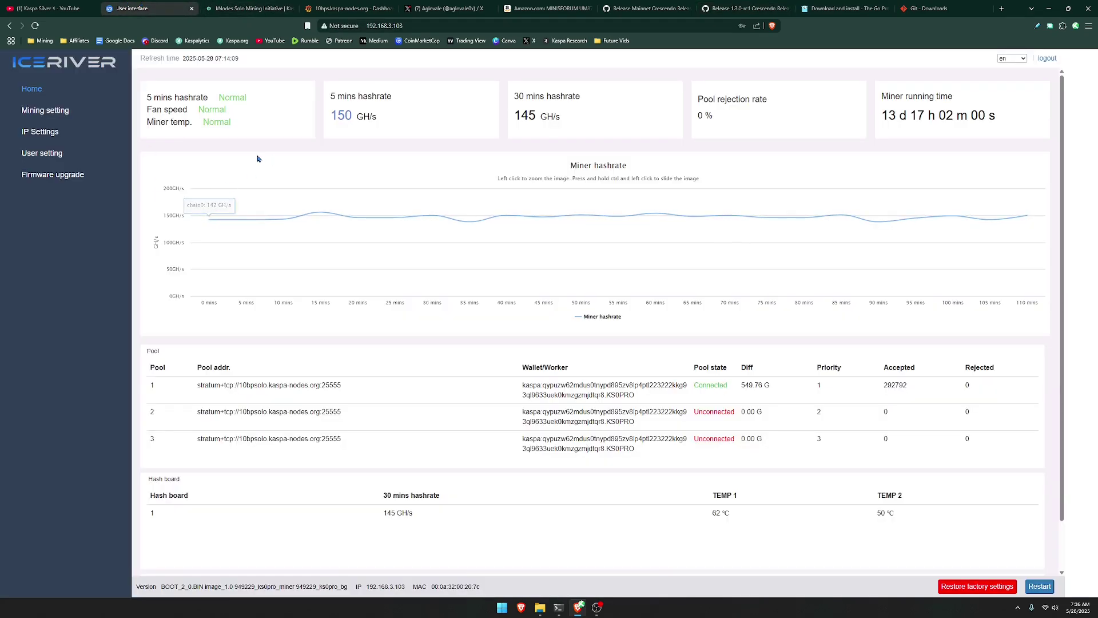
In Mining setting, change Pool1 to stratum+tcp://192.168.3.87:5555 and copy the address.
click(65, 112)
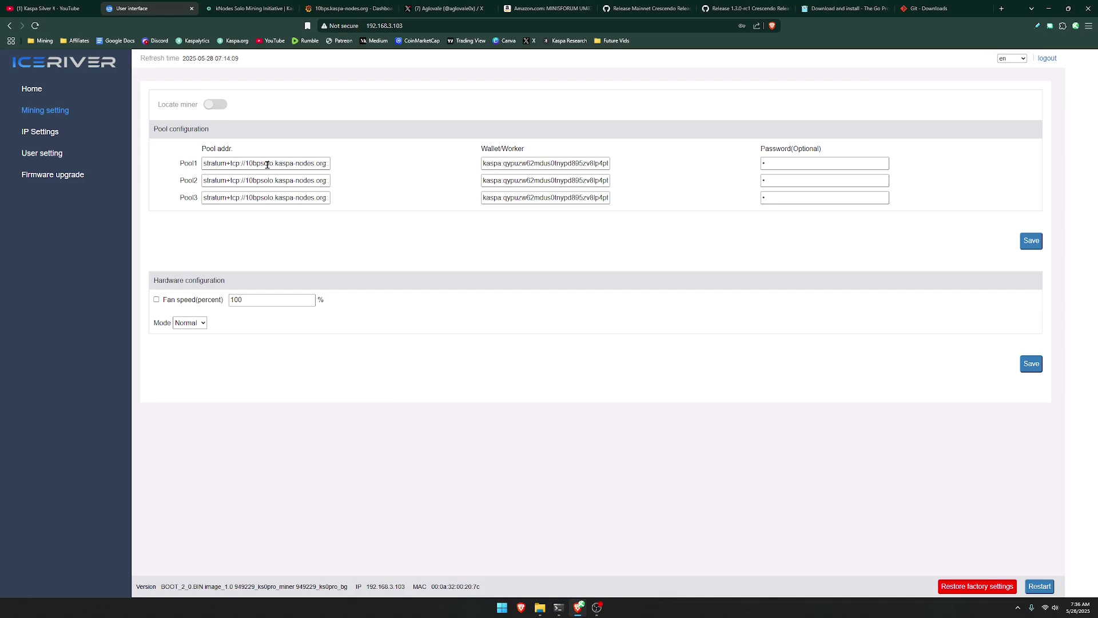
triple_click(265, 164)
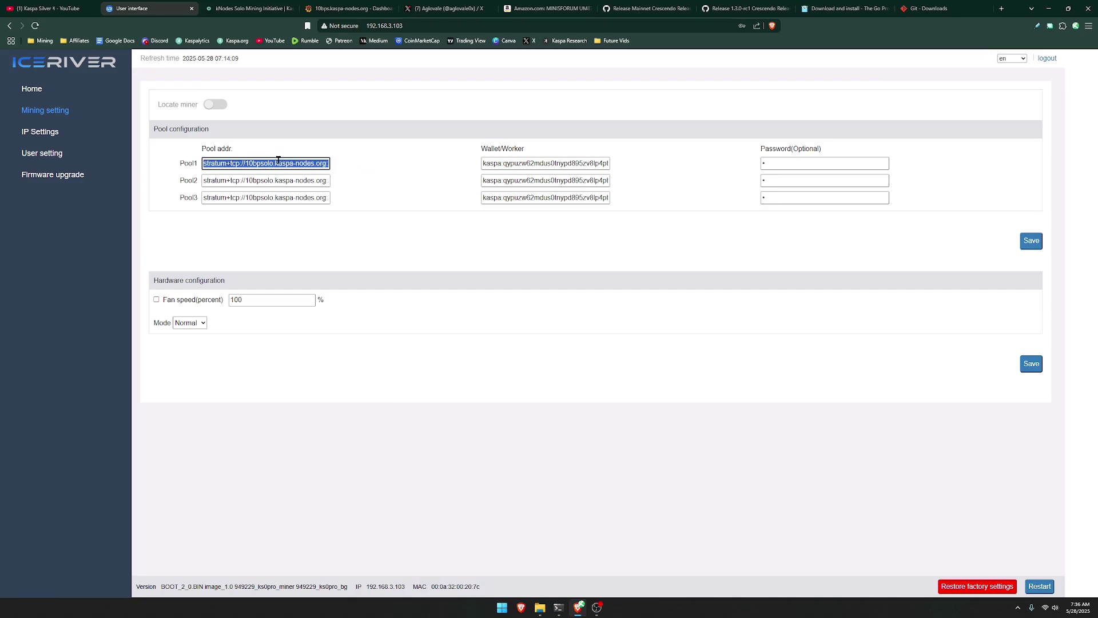
click(257, 162)
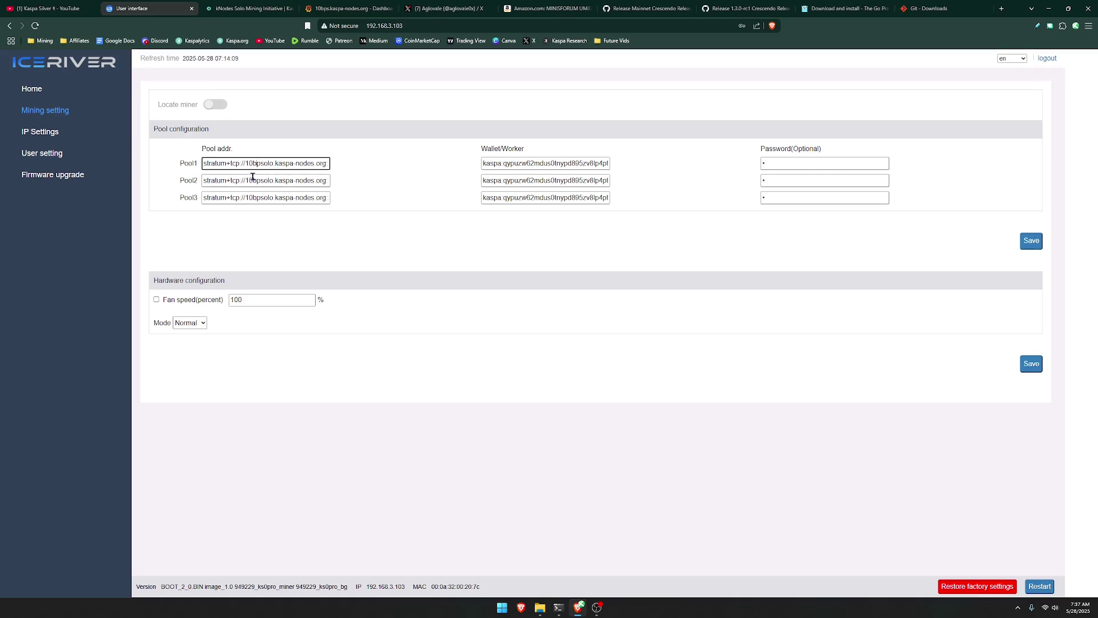
drag(247, 163, 358, 163)
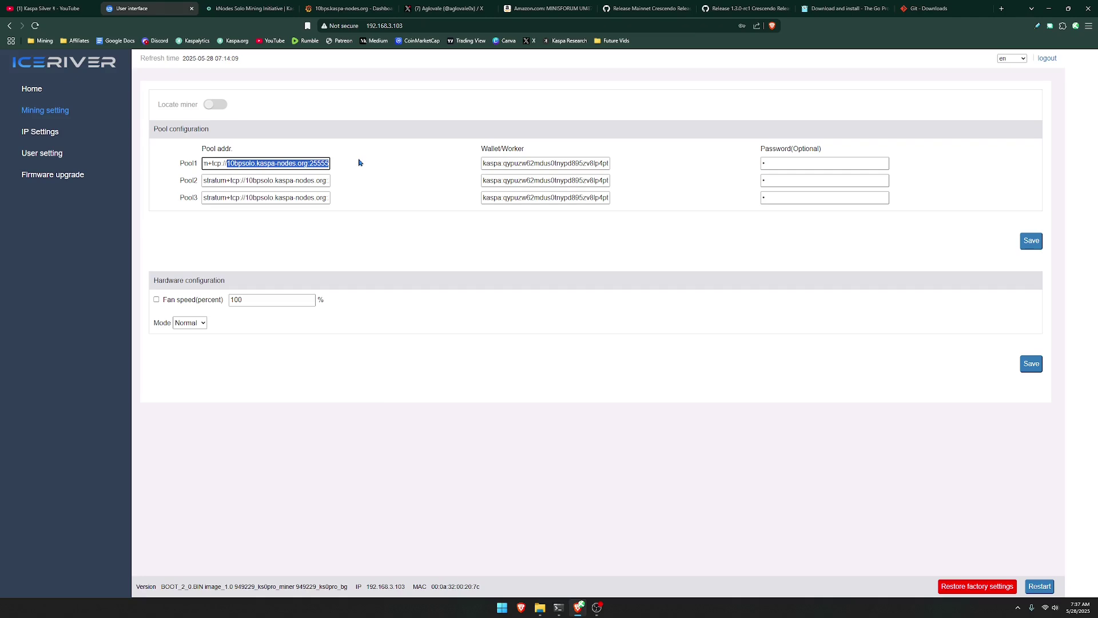
text(192.168.3.87:5555)
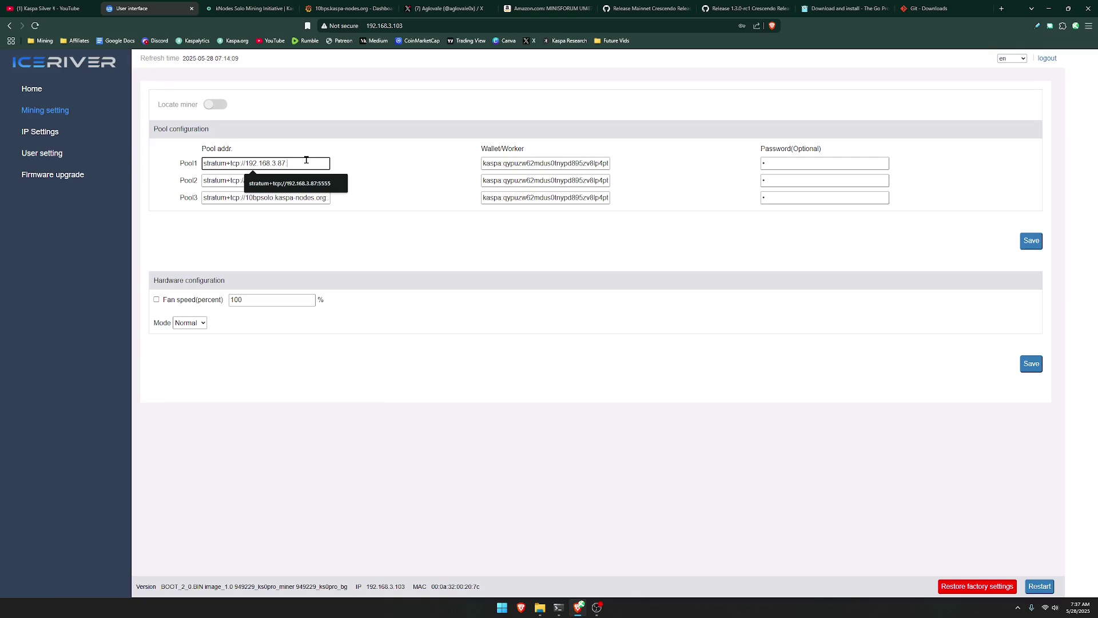
text(:5555)
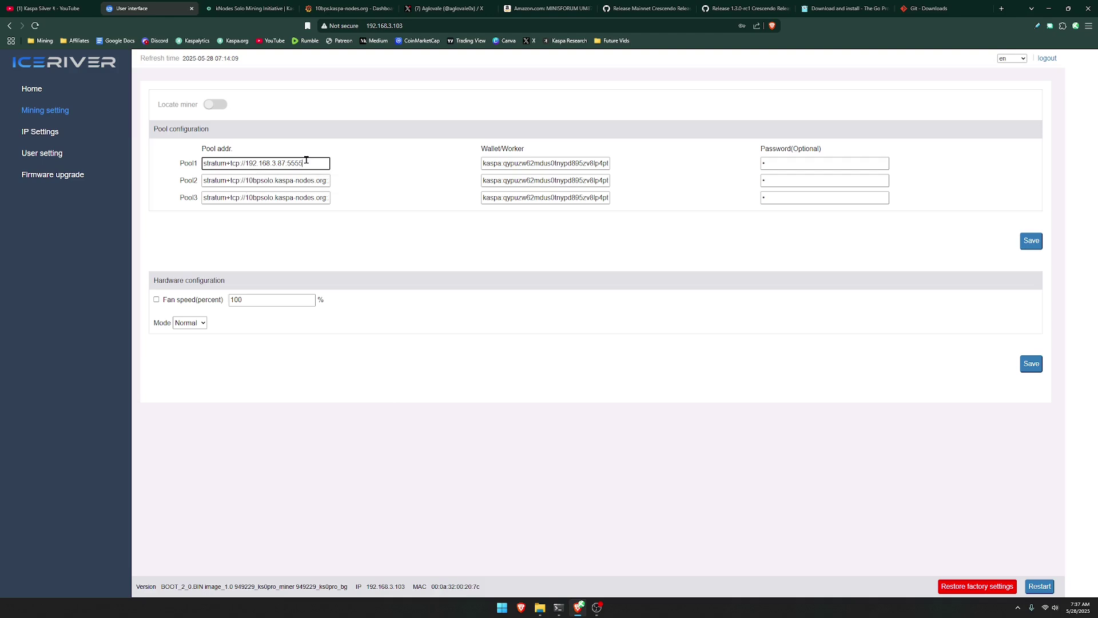
key(ctrl+a)
key(ctrl+c)
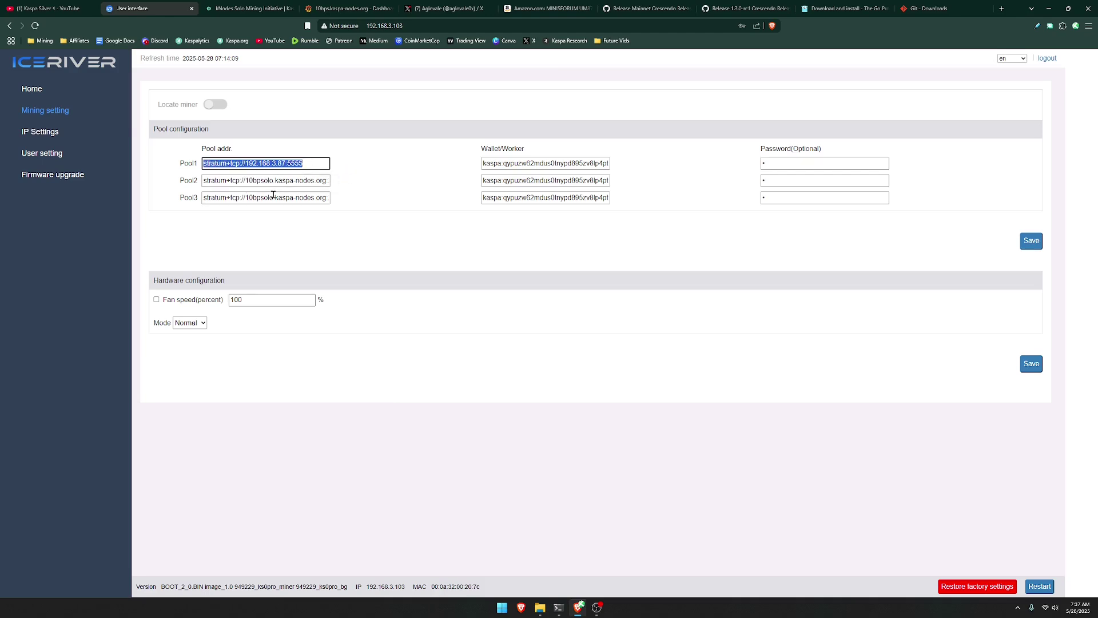
Paste the same address into Pool2 and Pool3 and save the pool settings.
click(280, 180)
key(ctrl+a)
key(ctrl+v)
click(266, 199)
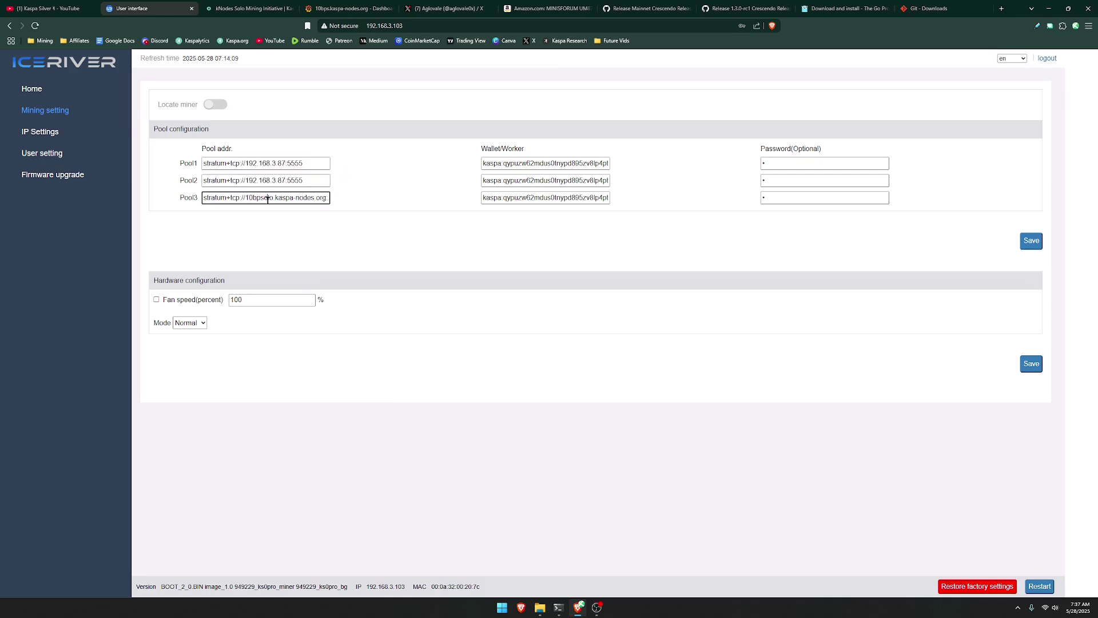
key(ctrl+a)
key(ctrl+v)
click(1031, 245)
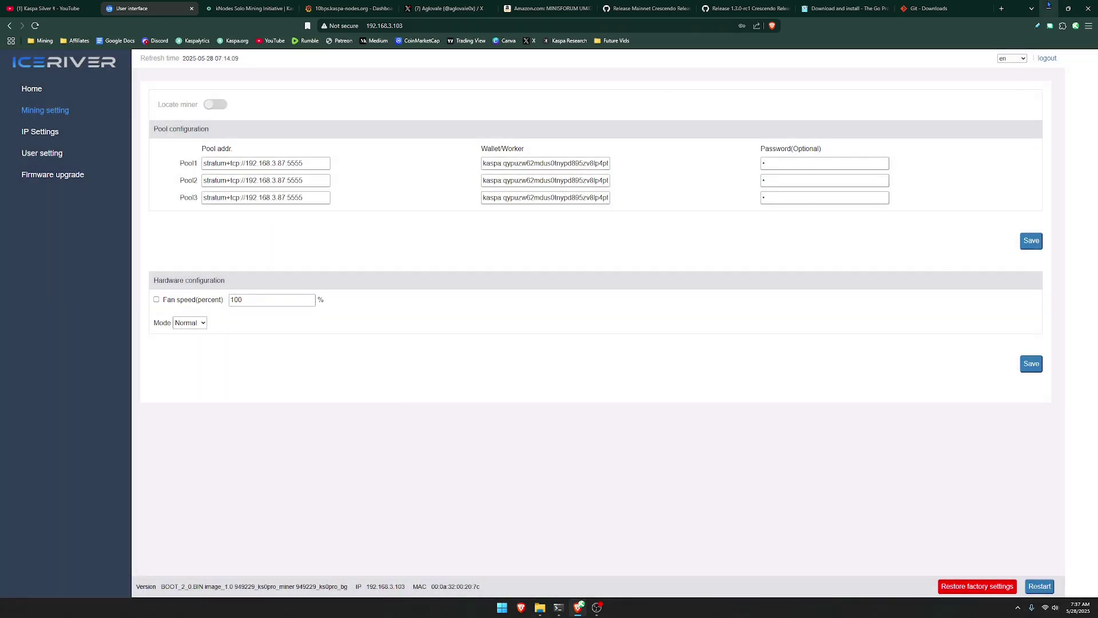
Place the node log left and ks_bridge log right, showing KS0PRO connected, then return to Brave.
click(1048, 6)
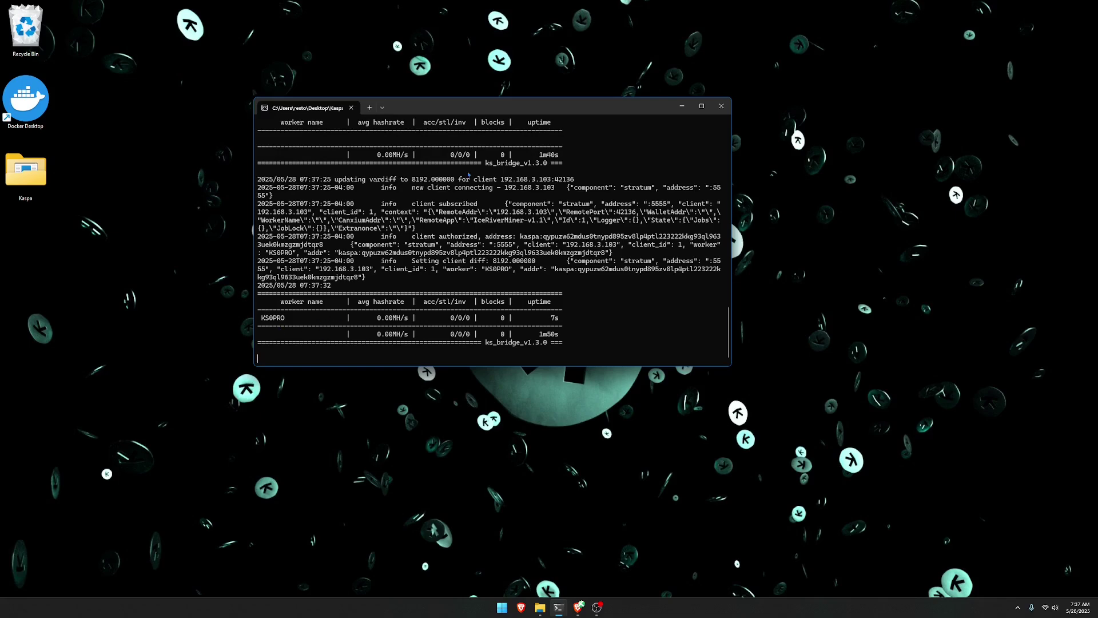
drag(486, 109, 552, 109)
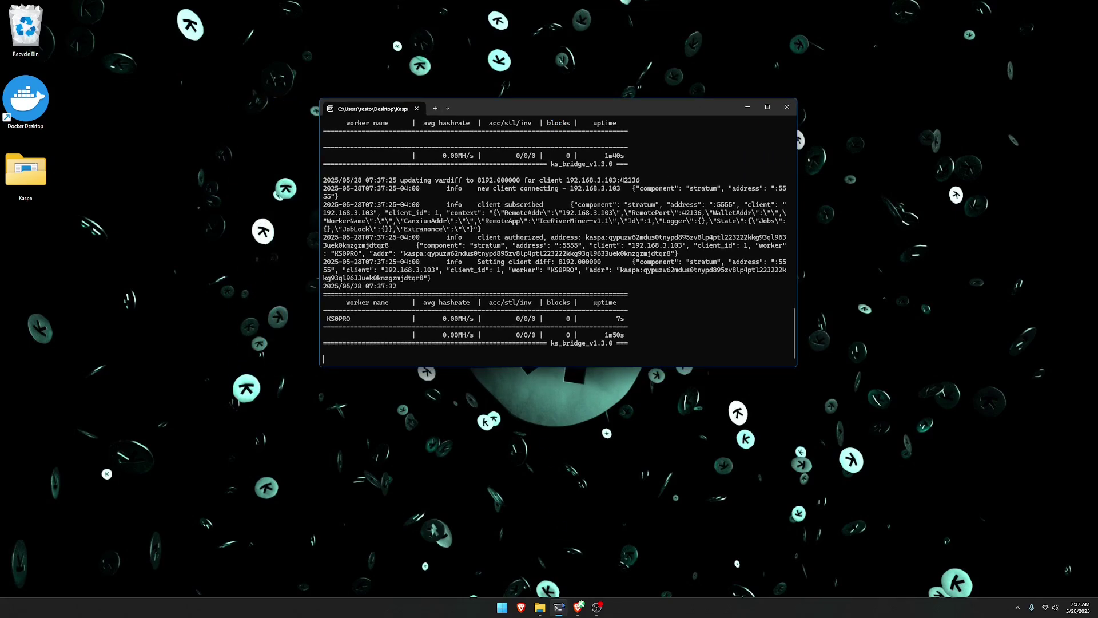
mouse_move(559, 608)
click(512, 557)
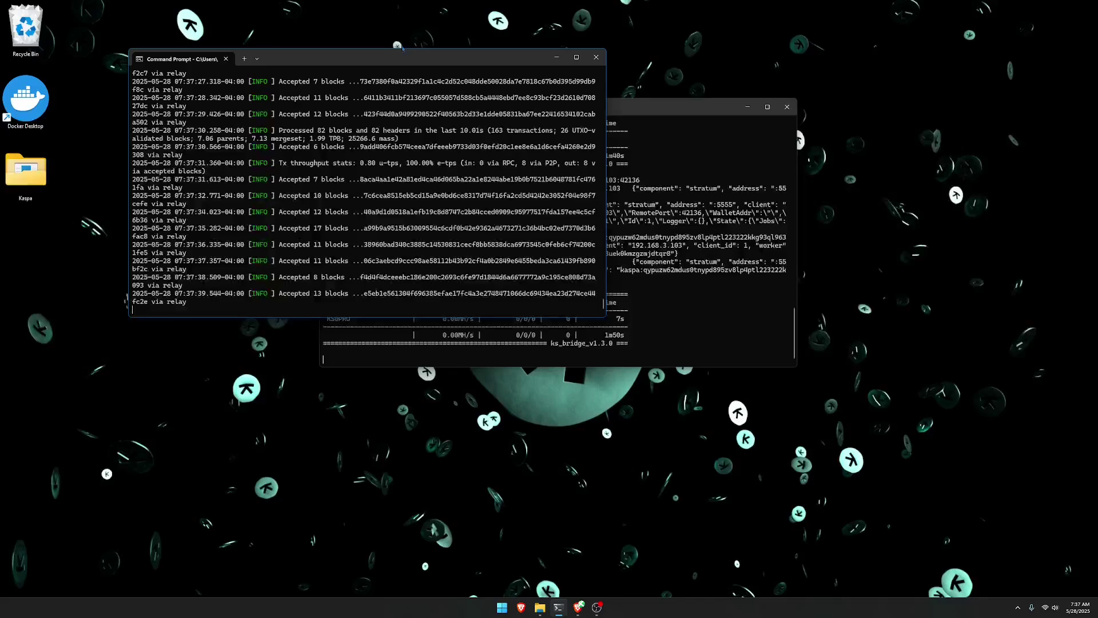
drag(402, 53, 350, 63)
drag(588, 114, 828, 79)
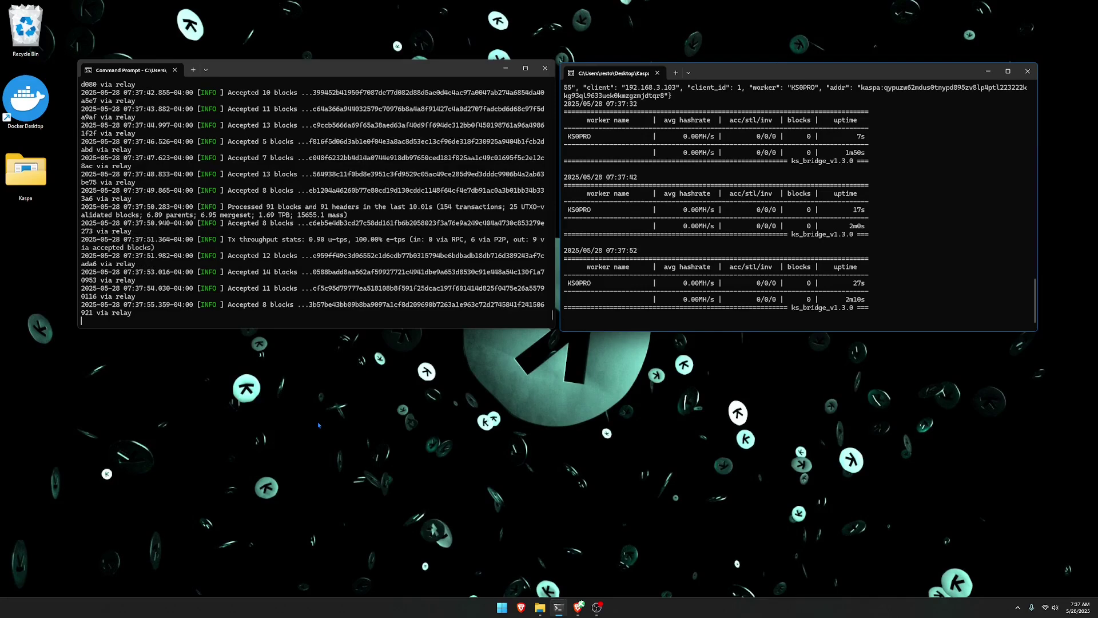
click(578, 608)
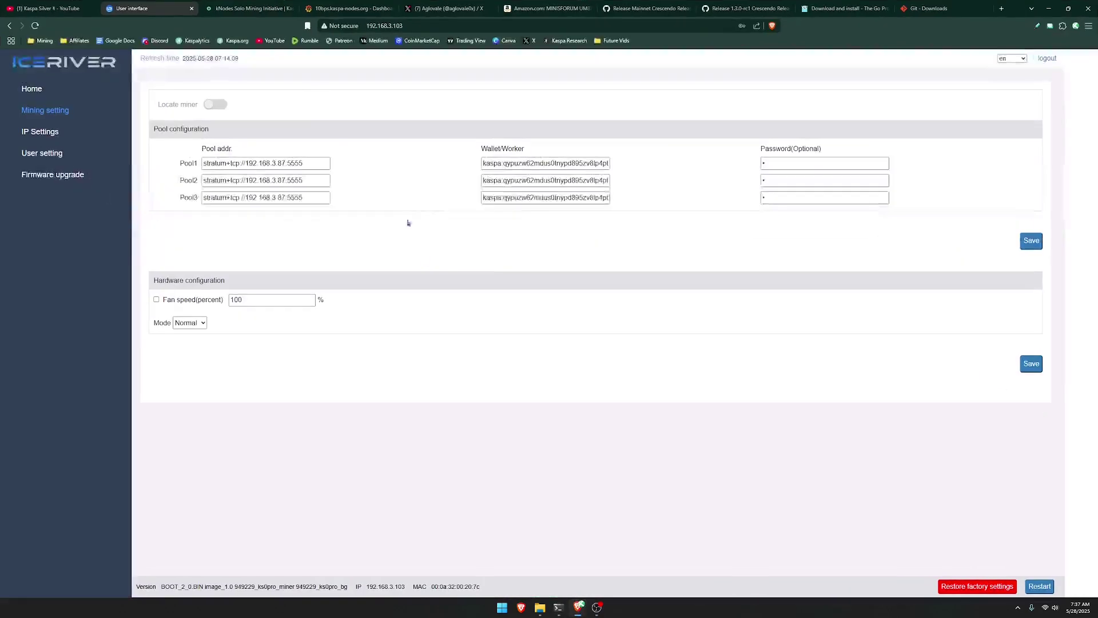
Review the 10bps.kaspa-nodes.org Grafana dashboard's single KS0PRO worker, then go to the Go download tab.
click(342, 9)
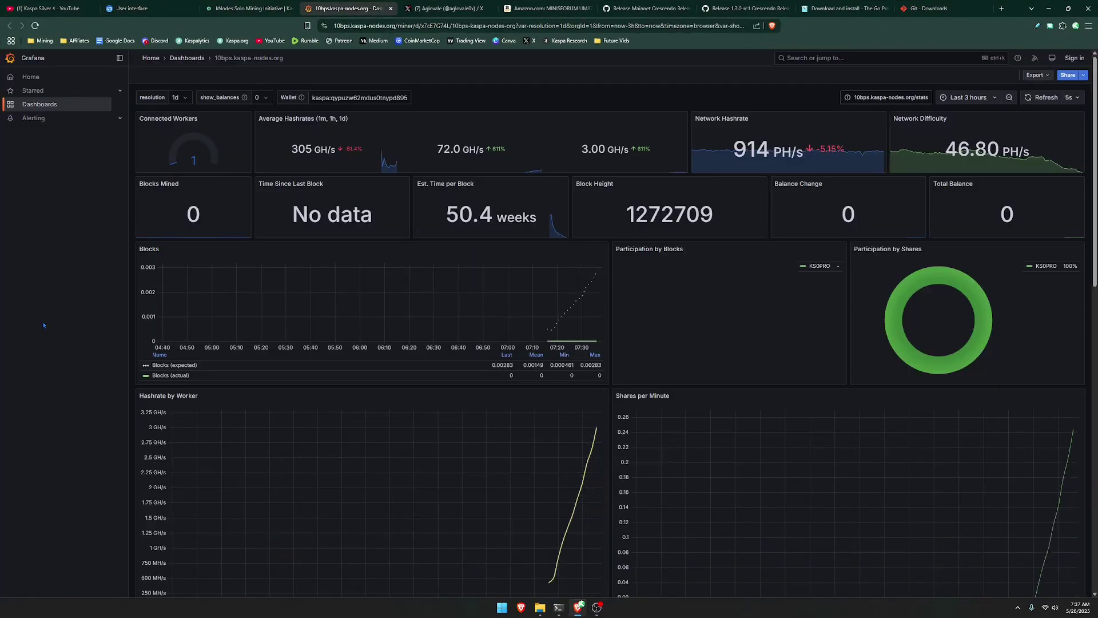
scroll(286, 240, down, 5)
scroll(288, 321, up, 5)
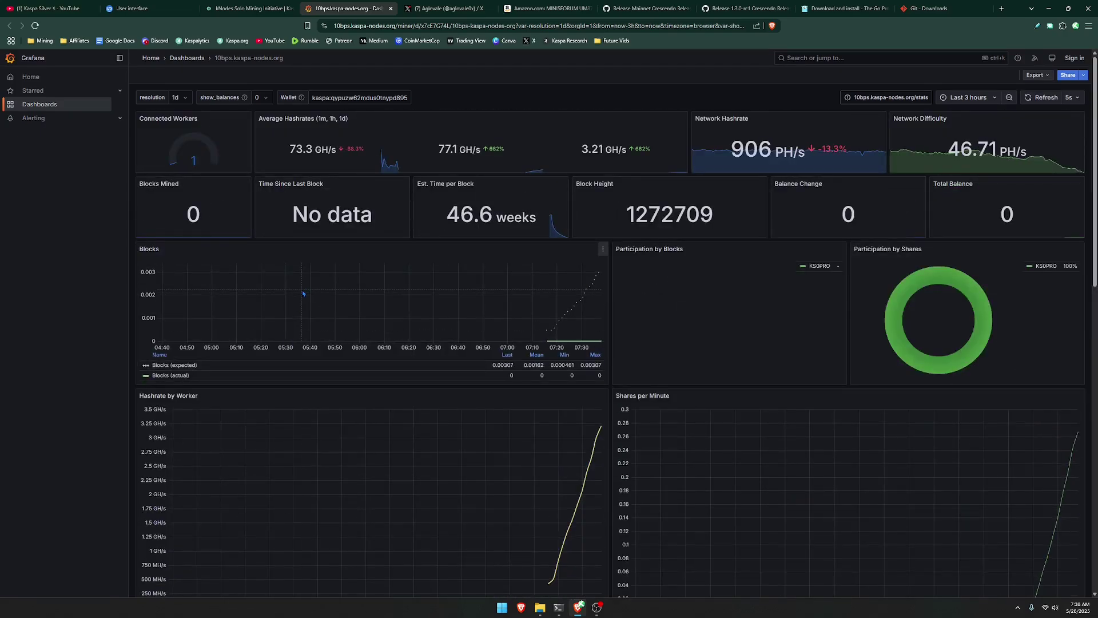
key(ctrl+Tab)
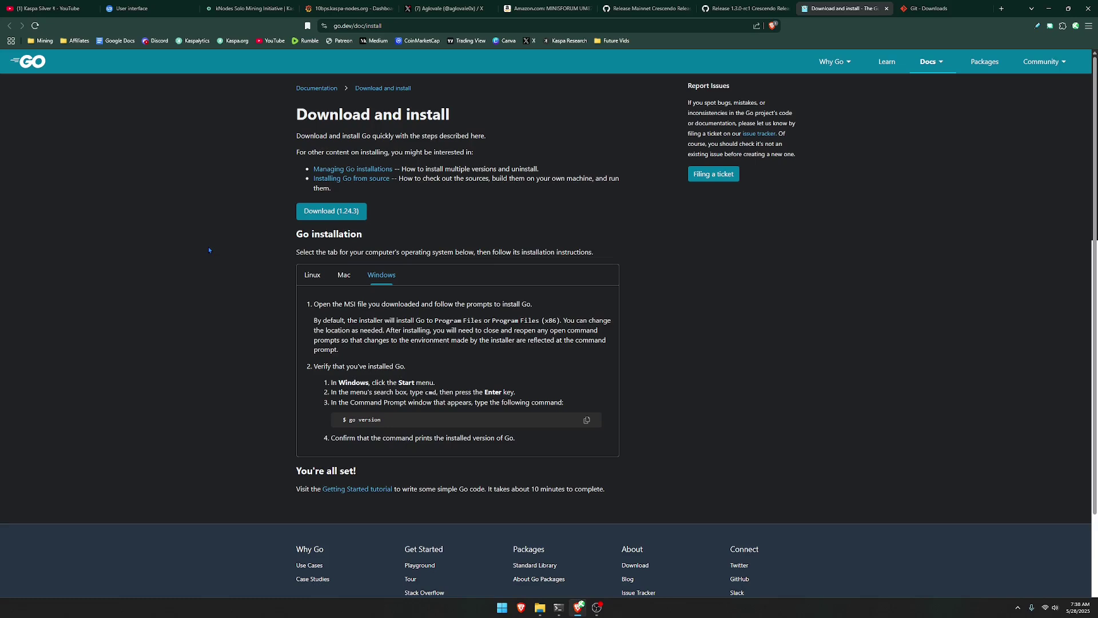
View the Git downloads and Docker Desktop install tabs, then hide Brave to show the desktop.
key(ctrl+Tab)
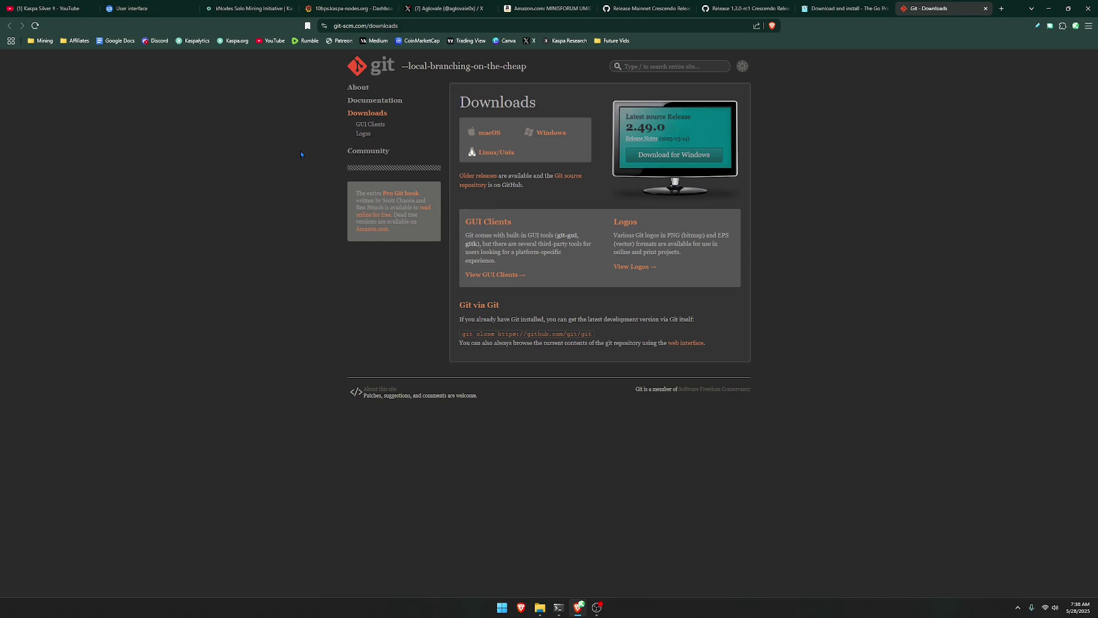
key(ctrl+shift+t)
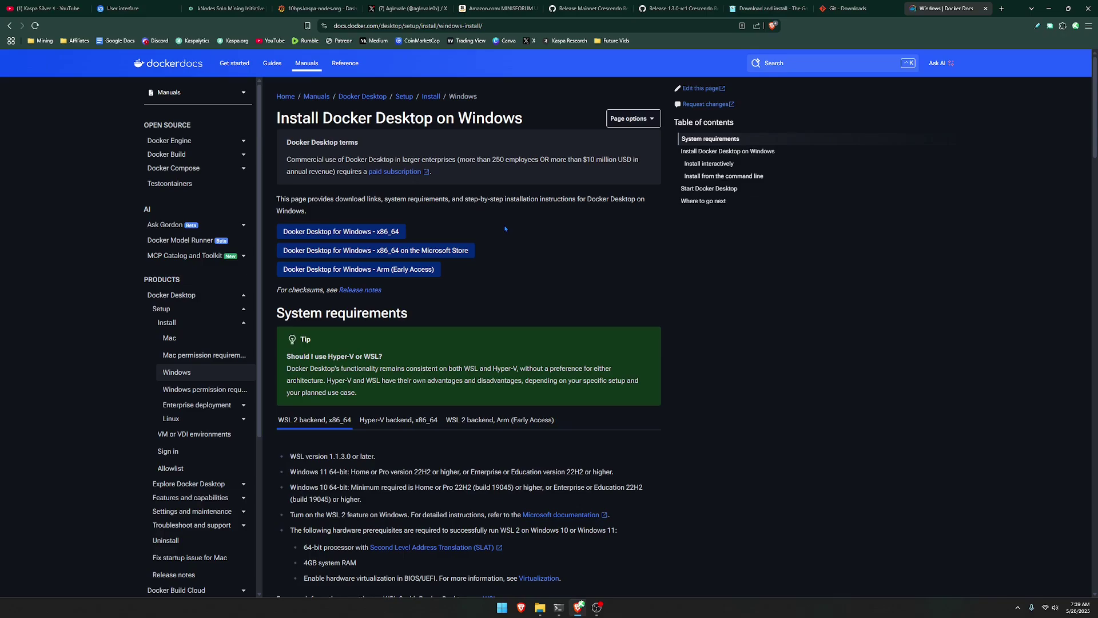
key(super+d)
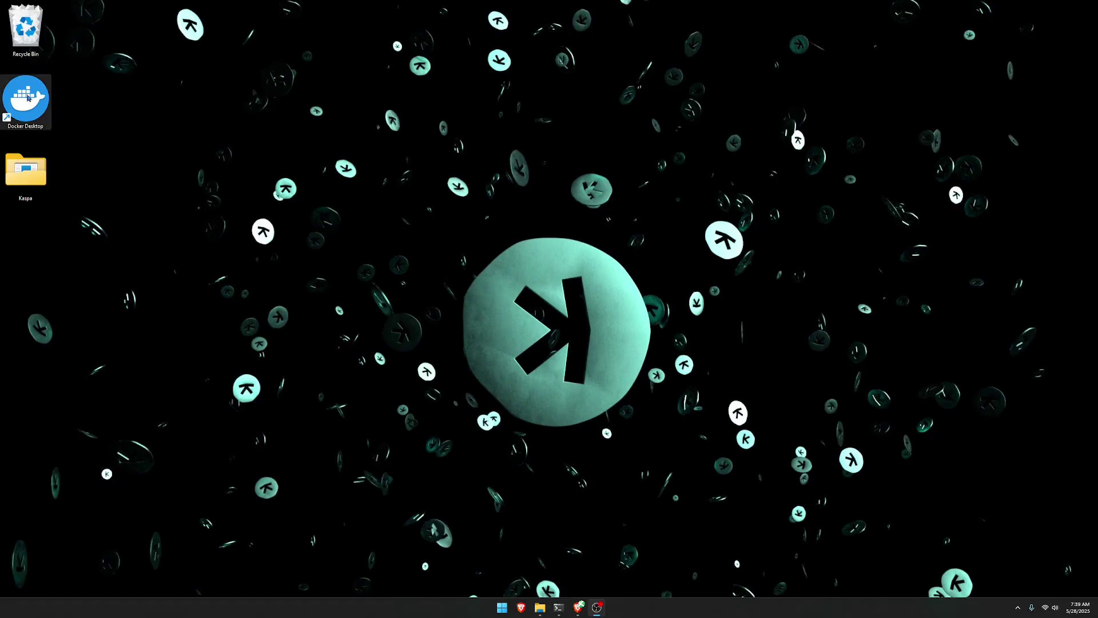
Launch Docker Desktop, minimize it, and return to the kaspa-stratum-bridge 1.3.0-rc1 release tab.
click(27, 99)
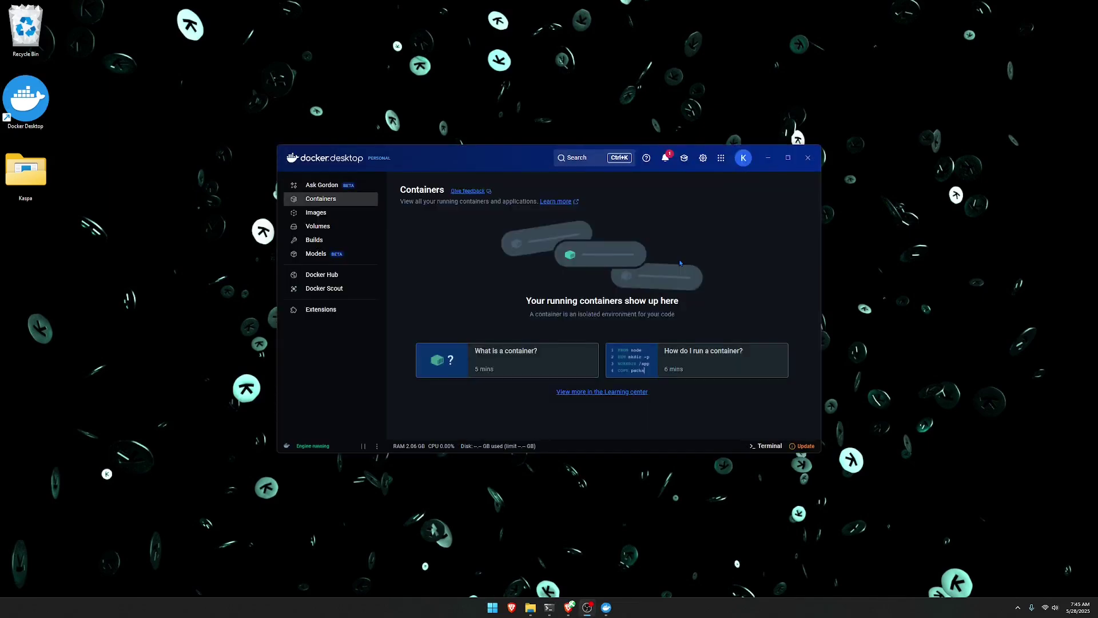
click(769, 165)
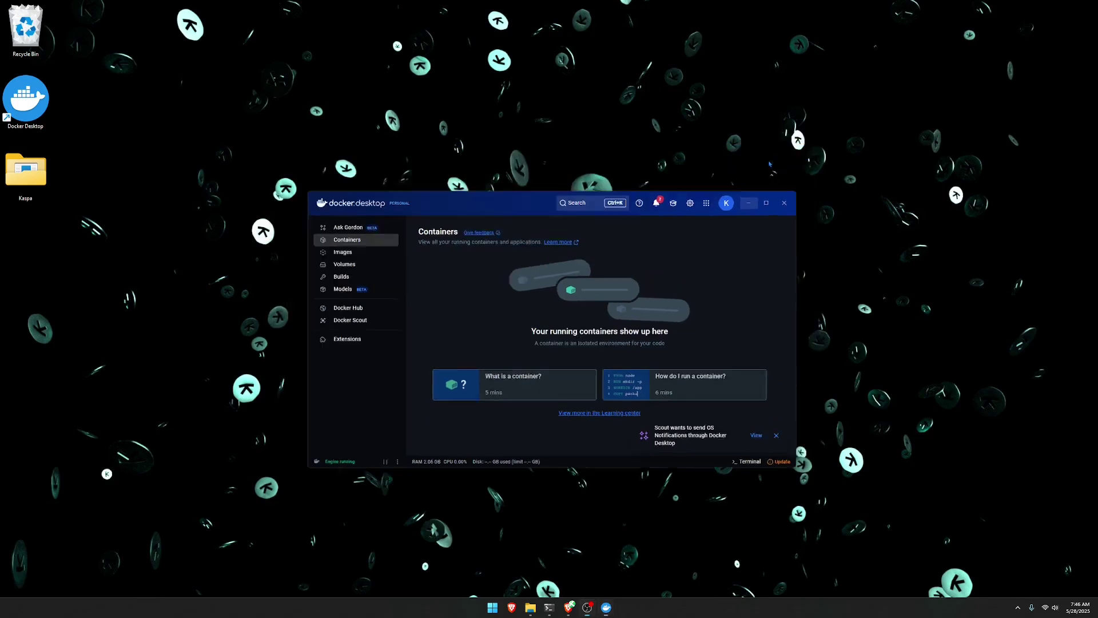
click(569, 607)
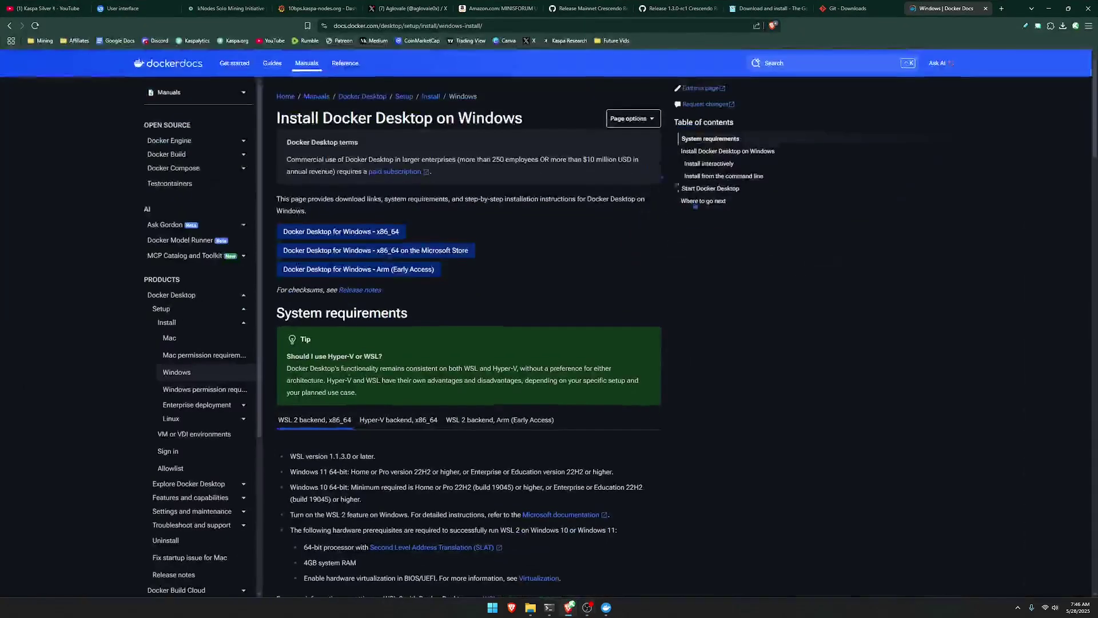
click(658, 9)
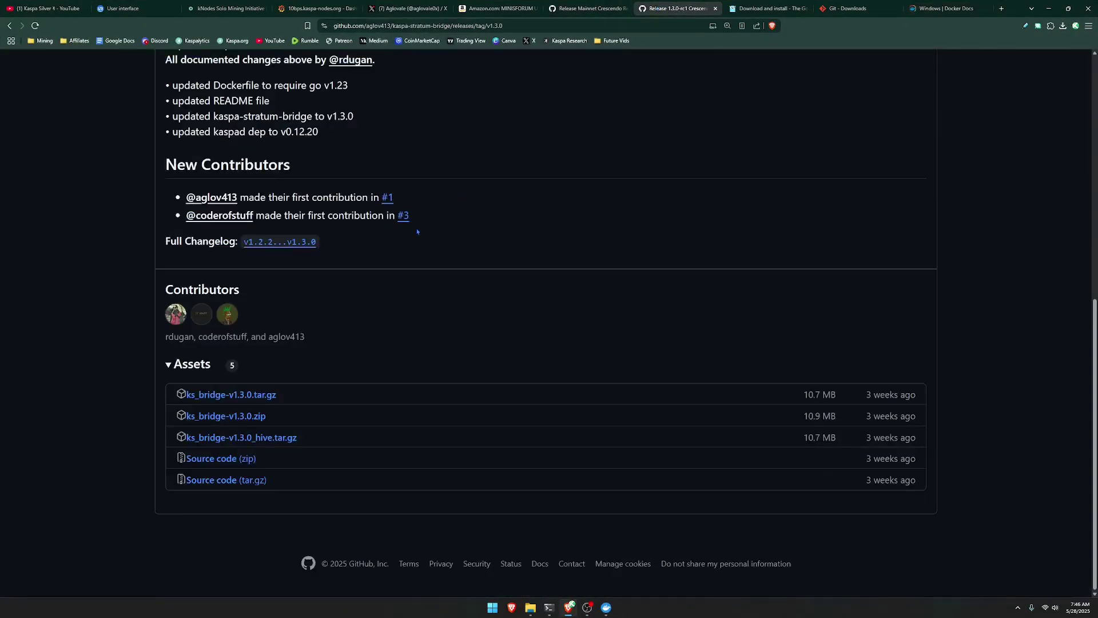
Copy the kaspa-stratum-bridge HTTPS clone URL from GitHub's Code menu, then minimize Brave.
scroll(417, 231, up, 8)
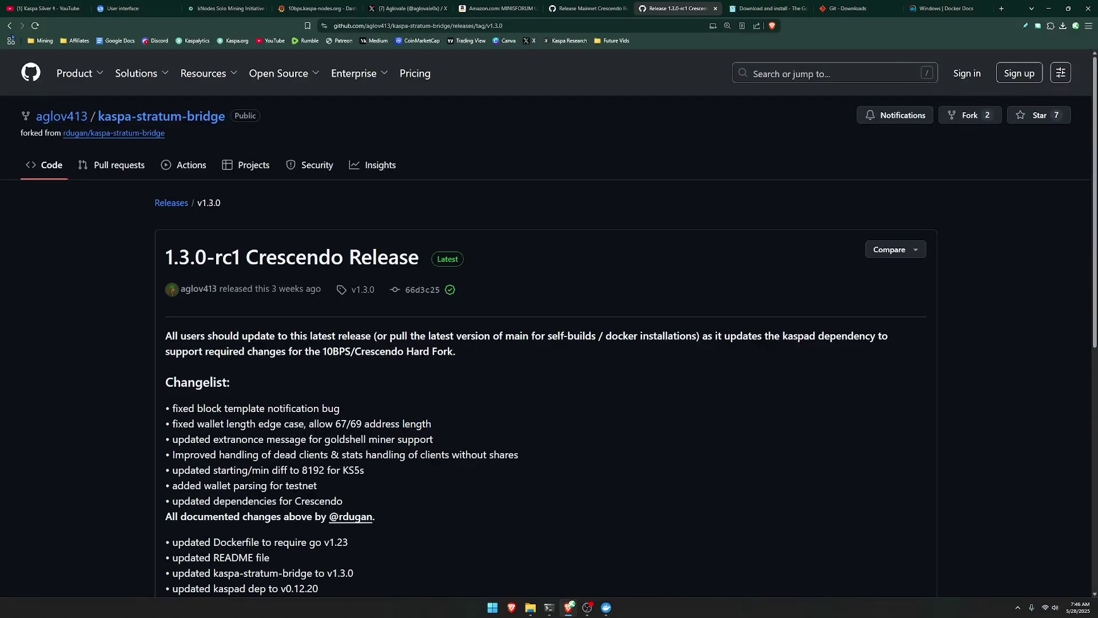
key(alt+Left)
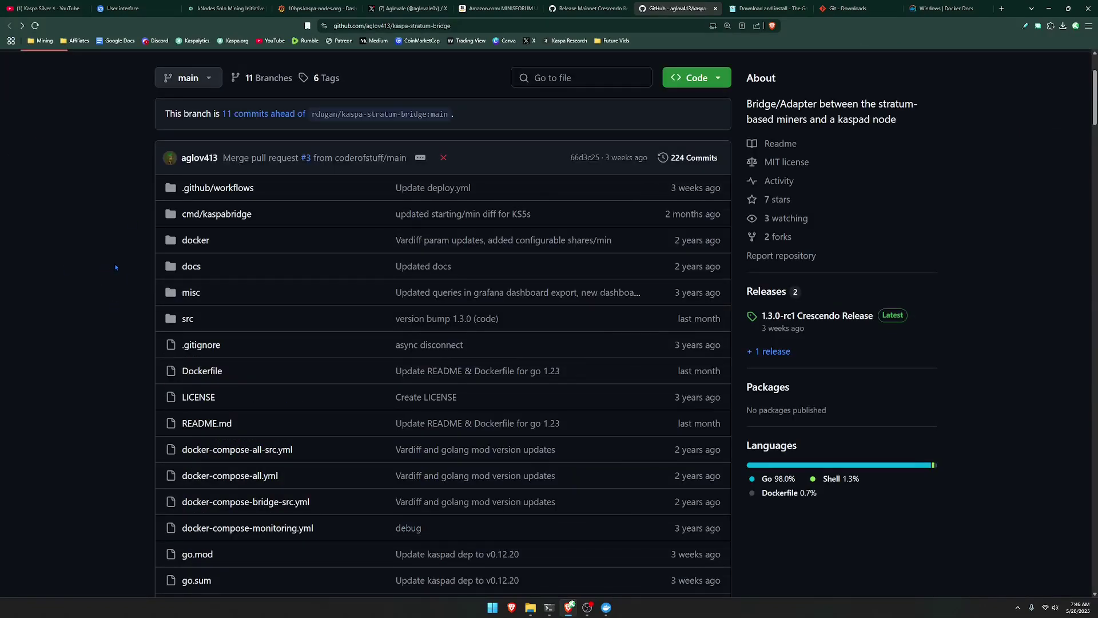
scroll(103, 277, down, 18)
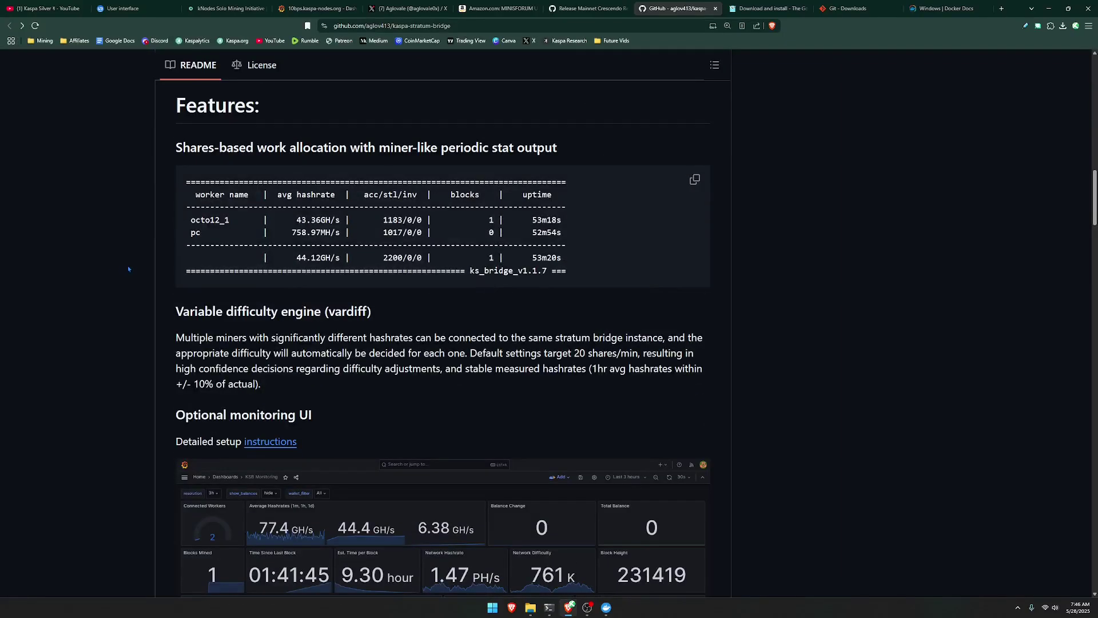
scroll(128, 268, up, 20)
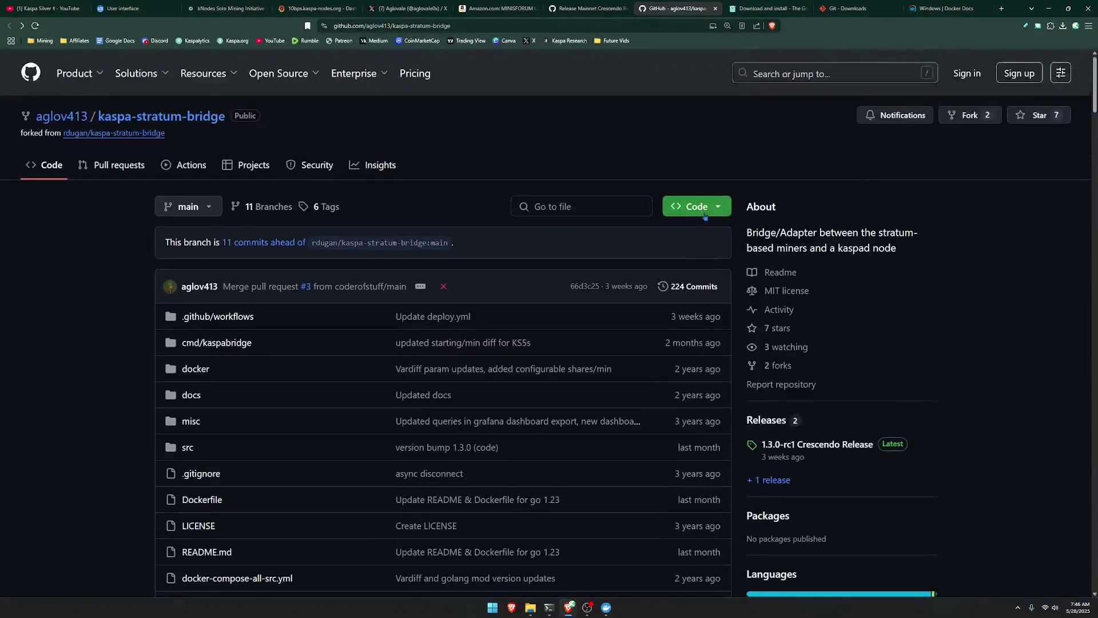
click(703, 209)
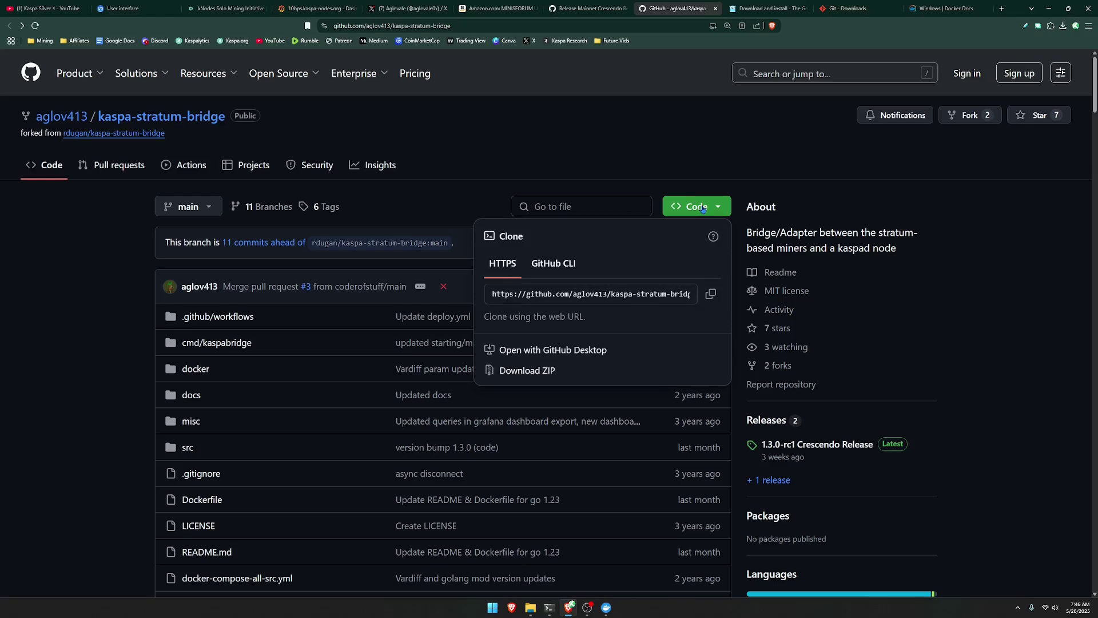
click(710, 294)
click(1024, 85)
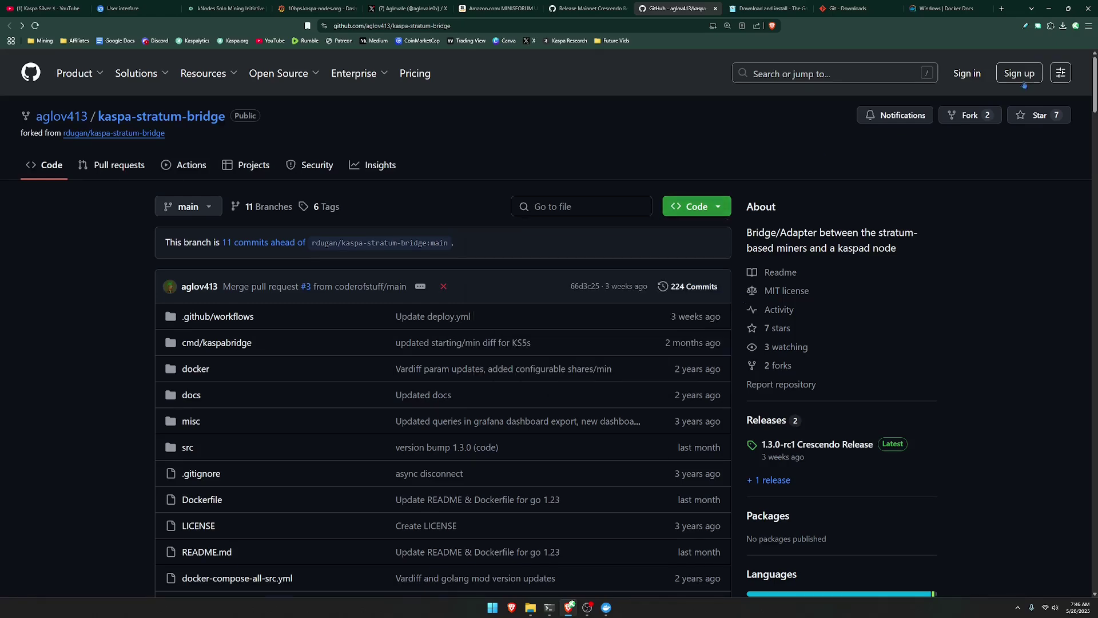
click(1048, 8)
Launch Command Prompt from Start search and enlarge its text.
key(super)
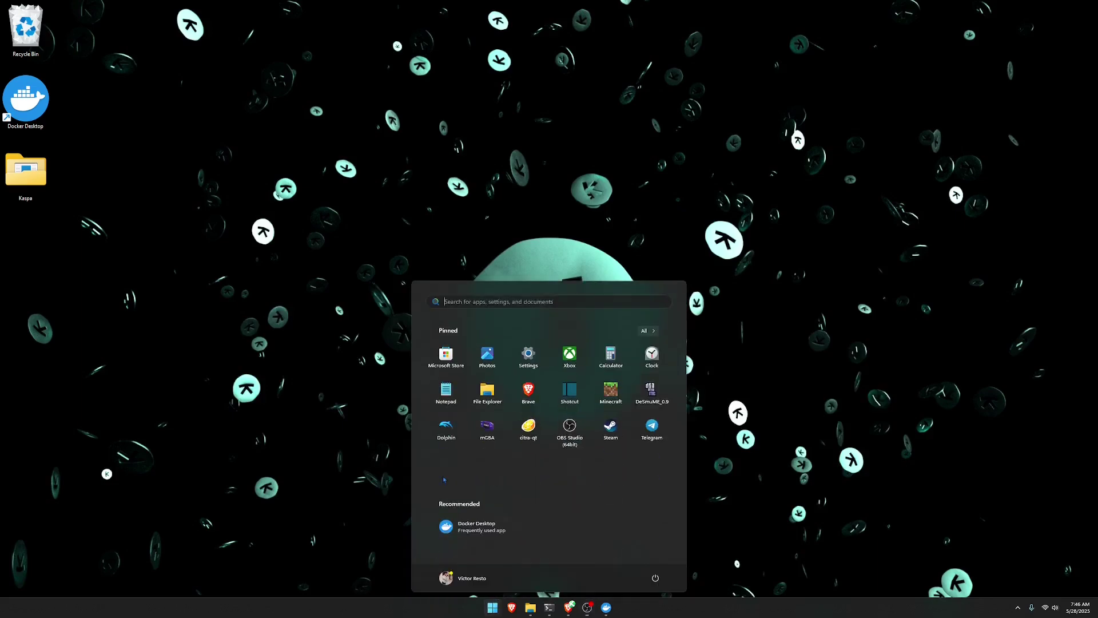
text(cmd)
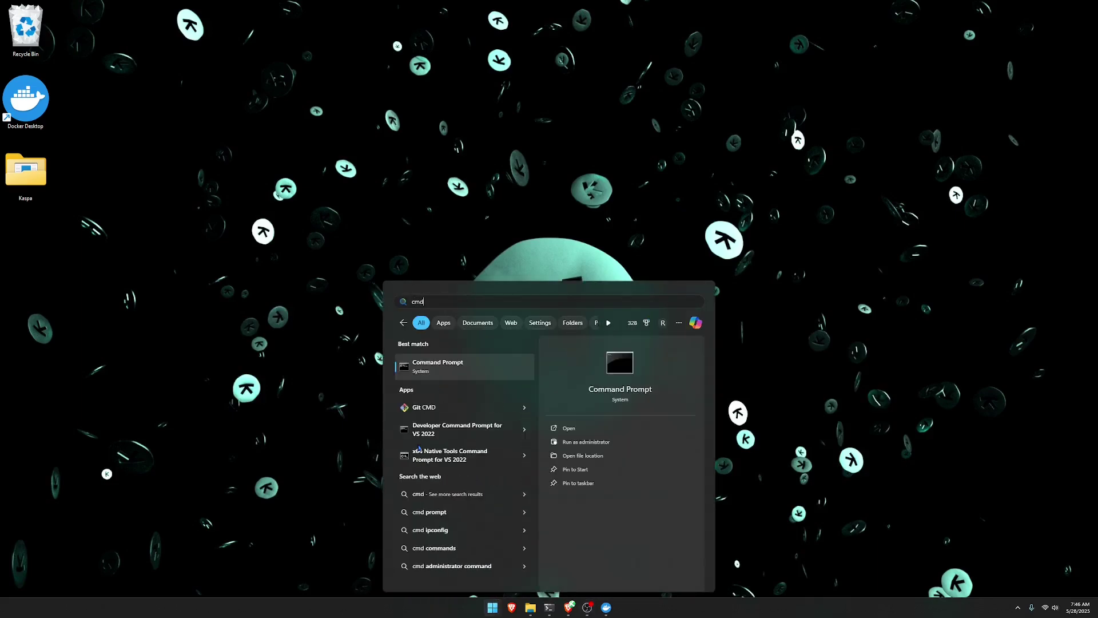
key(Return)
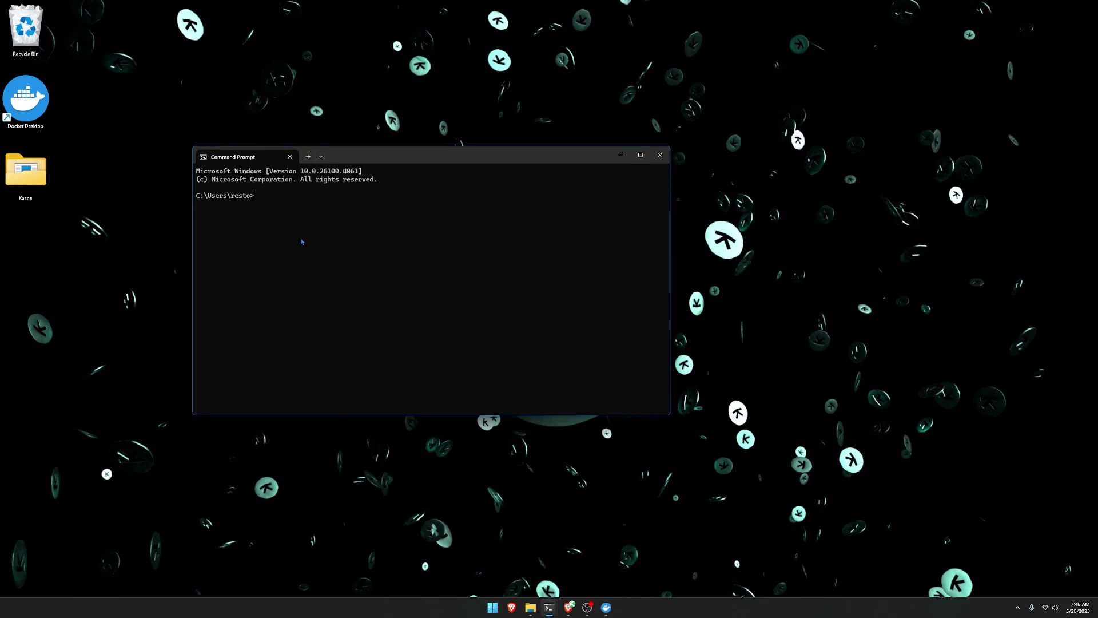
key(ctrl+equal)
key(ctrl+equal)
key(ctrl+equal)
Git clone the pasted kaspa-stratum-bridge URL and cd into the kaspa-stratum-bridge folder.
text(git)
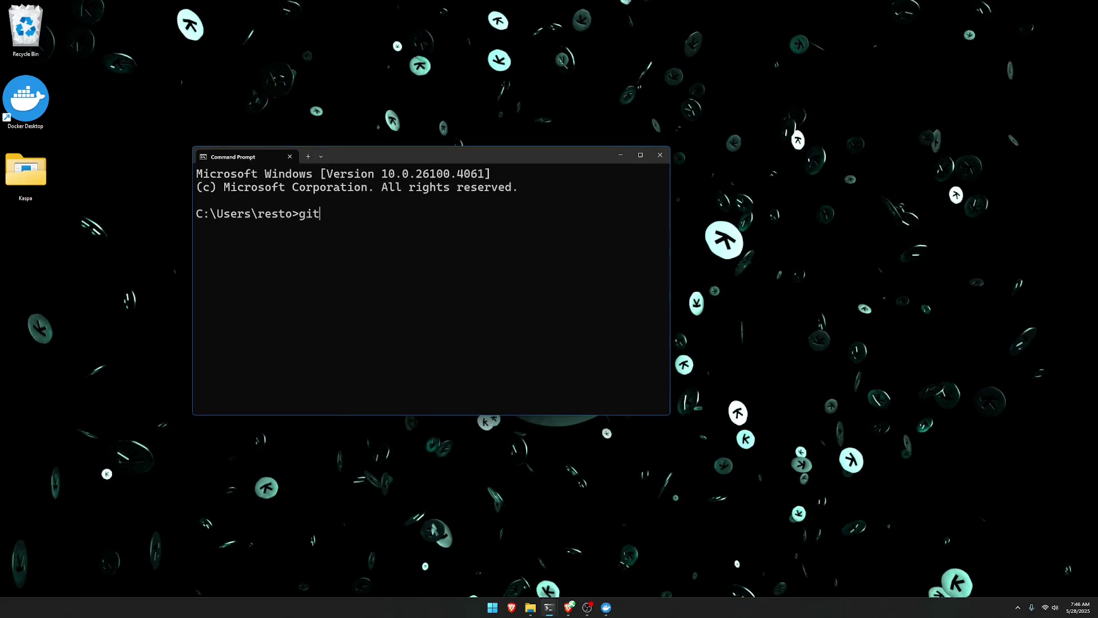
text( clone)
key(ctrl+v)
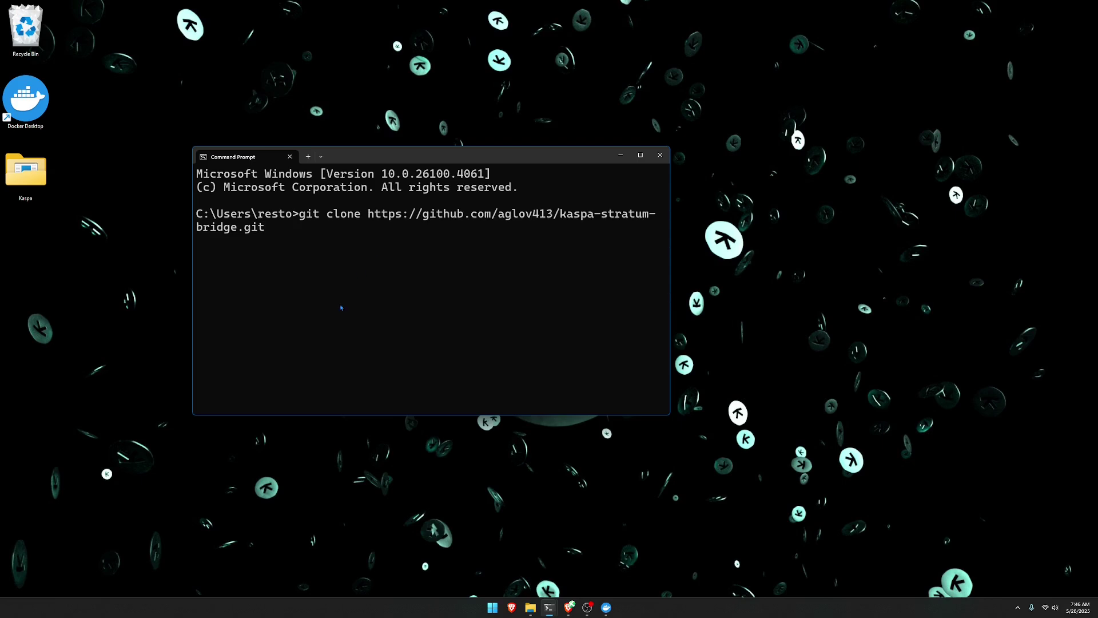
key(Return)
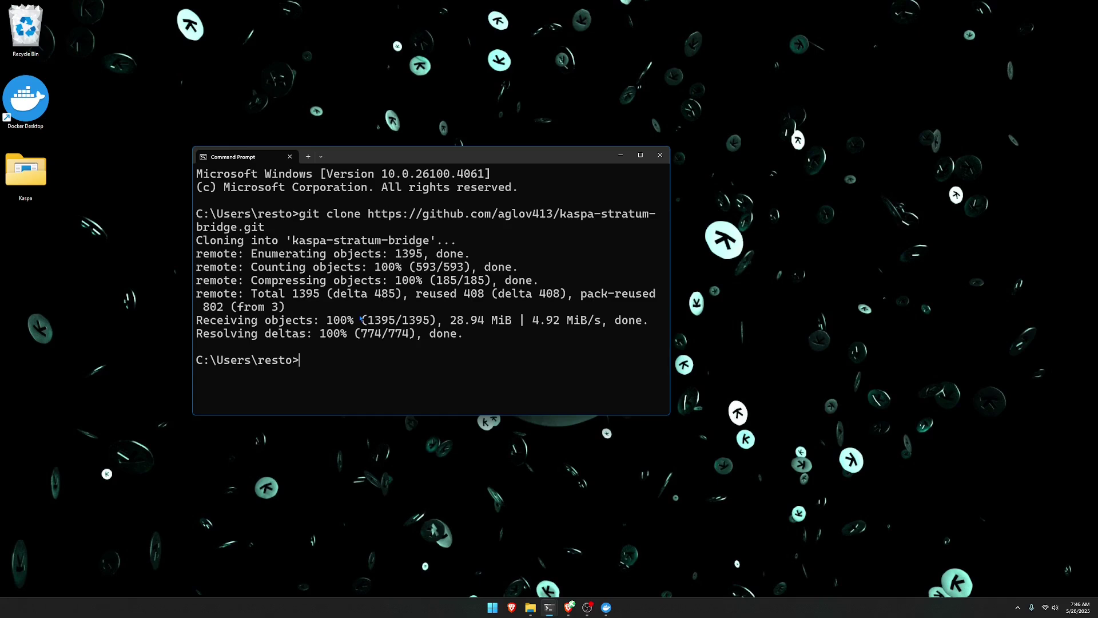
text(cd kaspa-stratum-bridge)
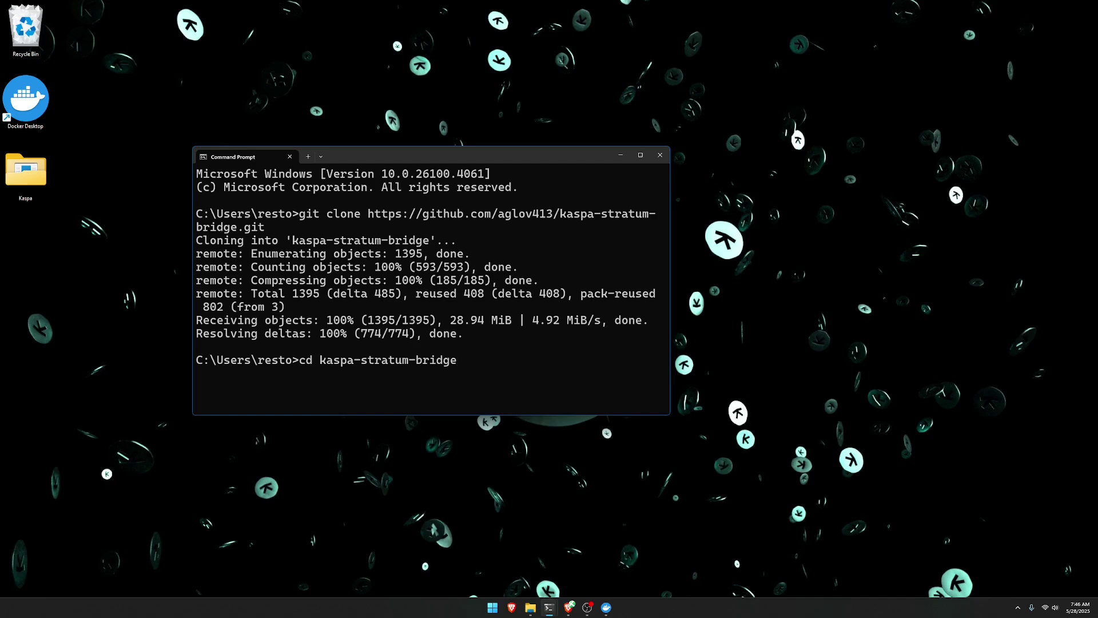
key(Return)
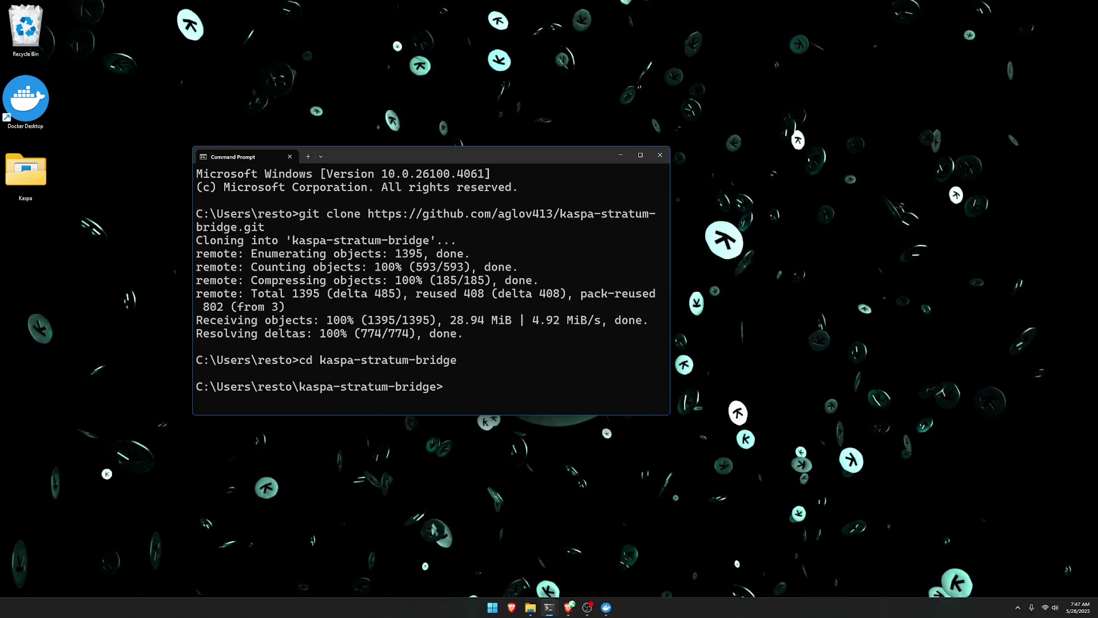
Run go build inside cmd/kaspabridge to compile the kaspabridge executable.
text(cd cmd/kaspabridge)
key(Return)
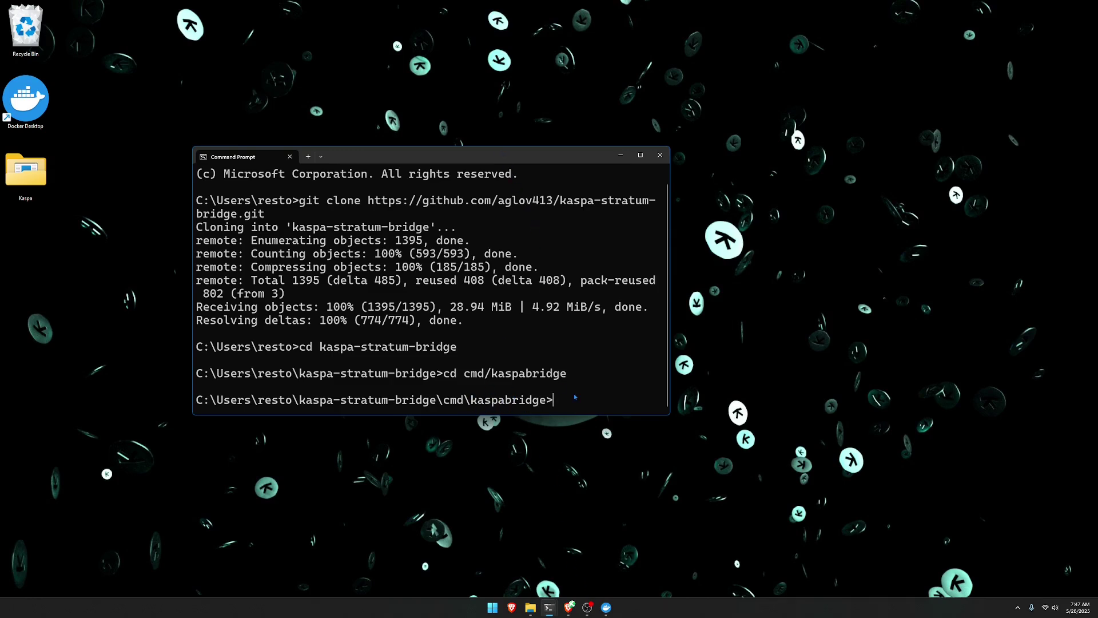
text(go build)
key(Return)
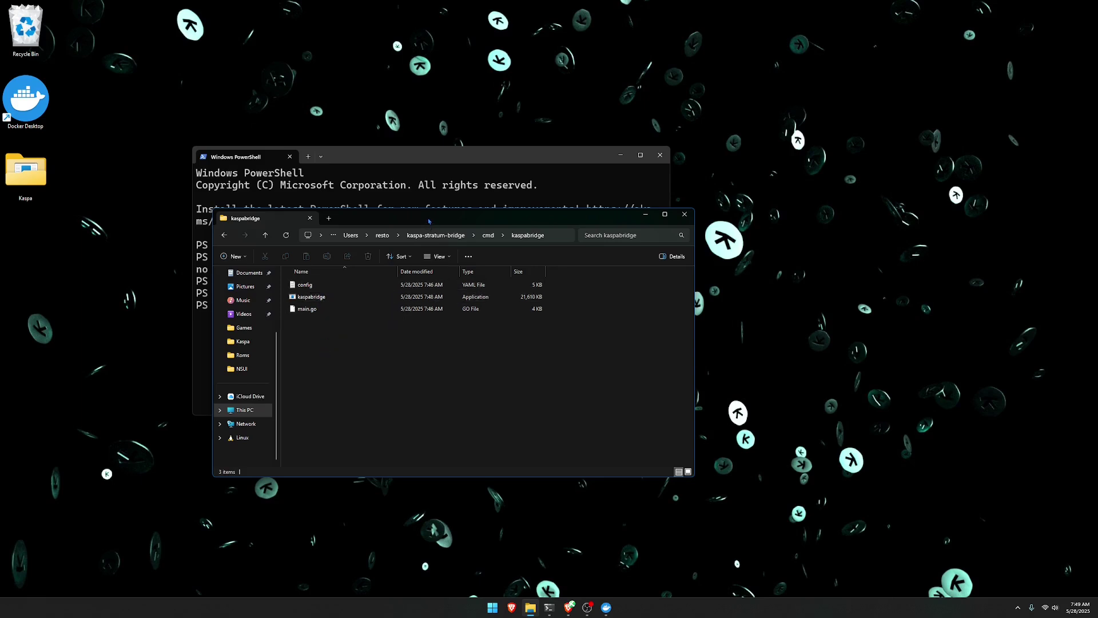
Confirm the kaspabridge app in its folder window, close it, and glance at Docker Desktop.
drag(401, 218, 432, 246)
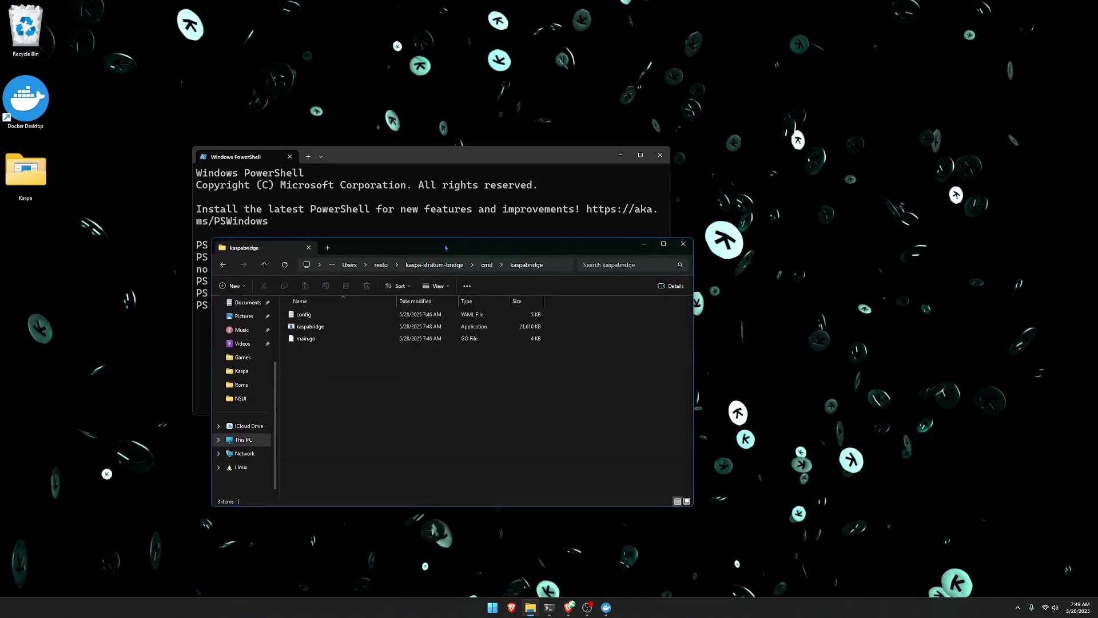
click(683, 244)
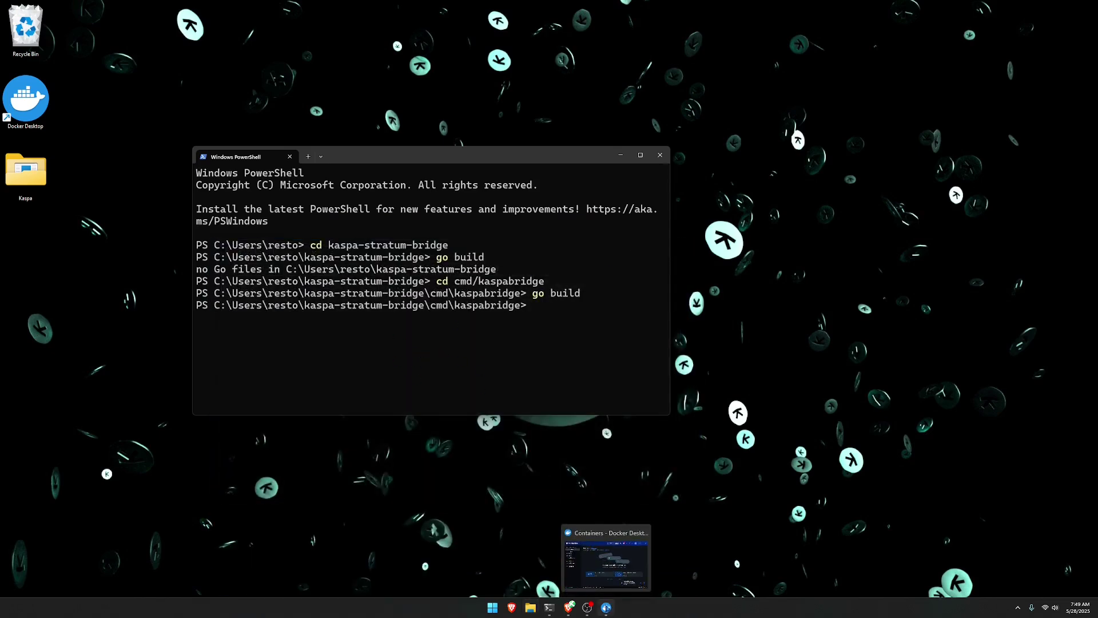
click(606, 607)
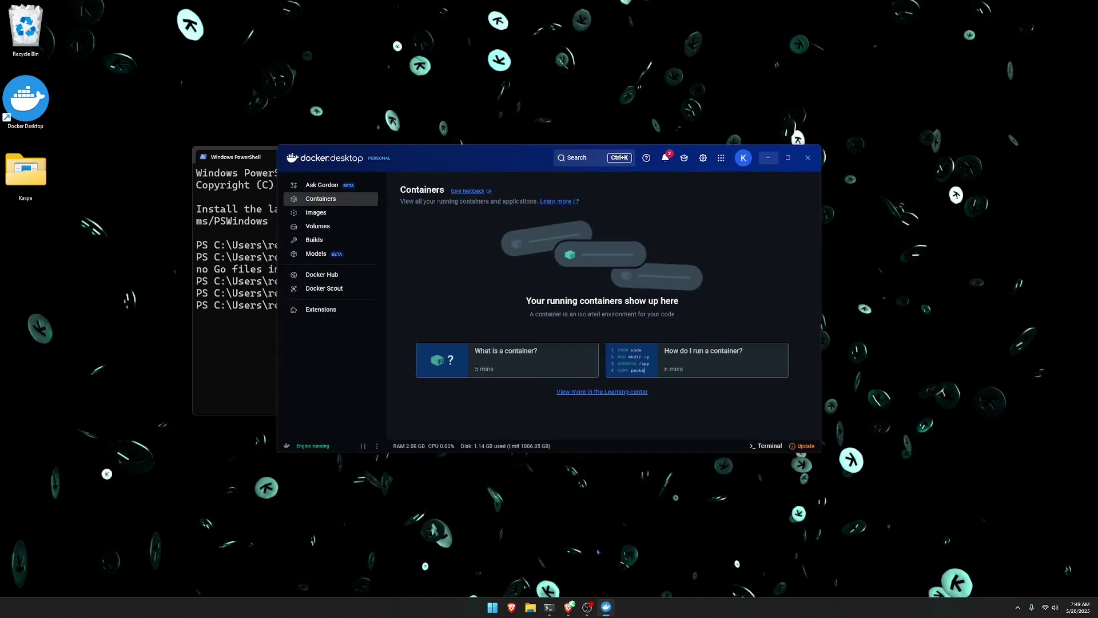
click(769, 159)
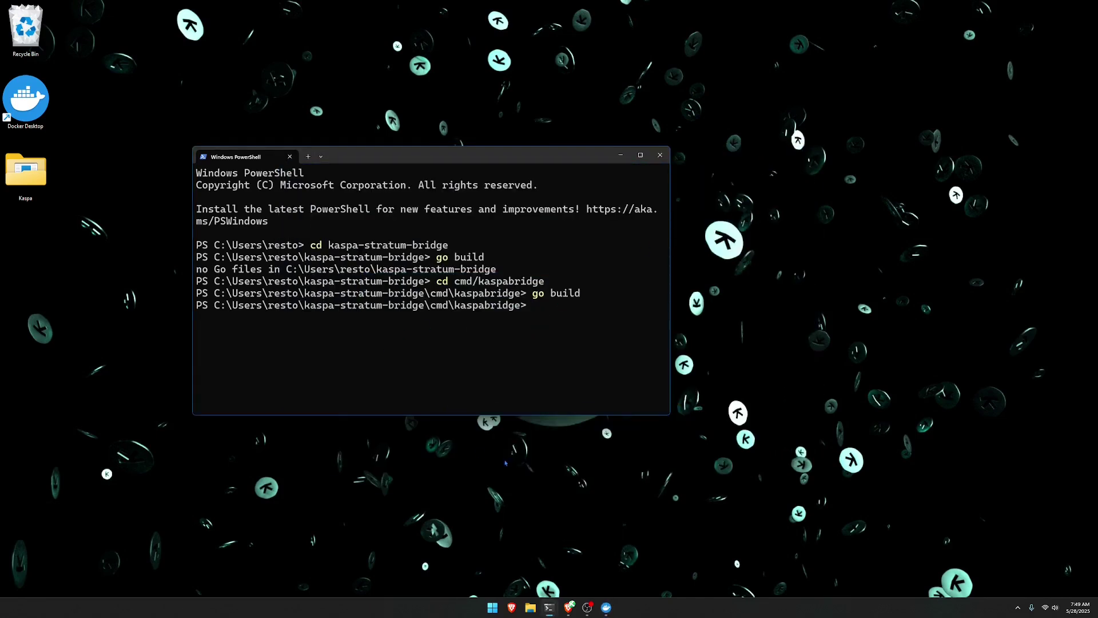
Swap to a new PowerShell tab, enlarge the text, and cd into kaspa-stratum-bridge.
click(308, 156)
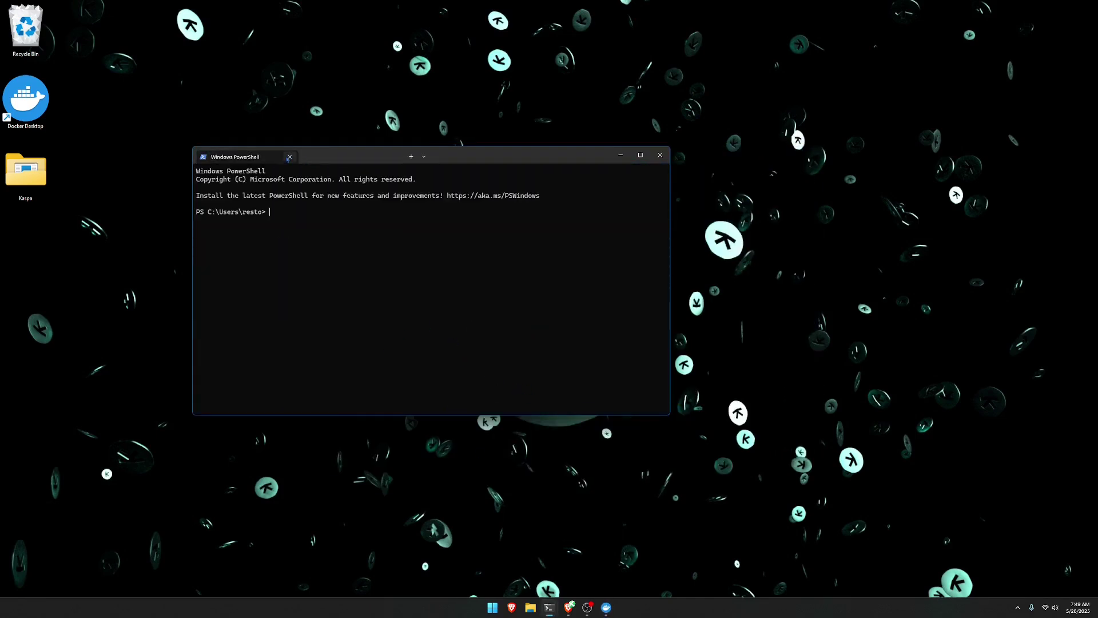
click(290, 157)
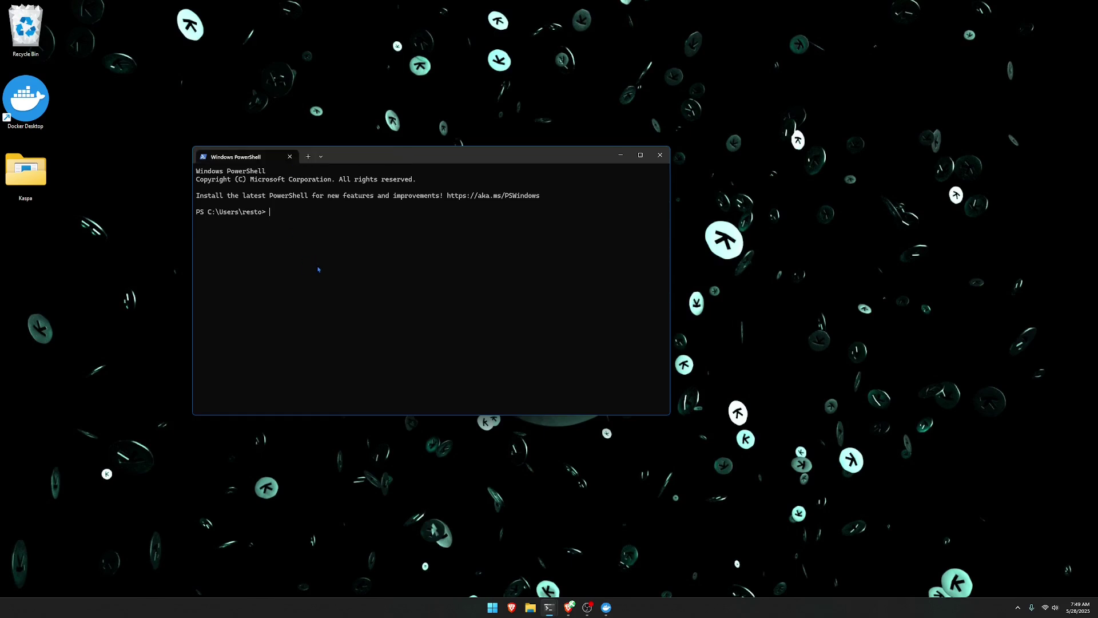
key(ctrl+equal)
key(ctrl+equal)
key(ctrl+equal)
key(ctrl+equal)
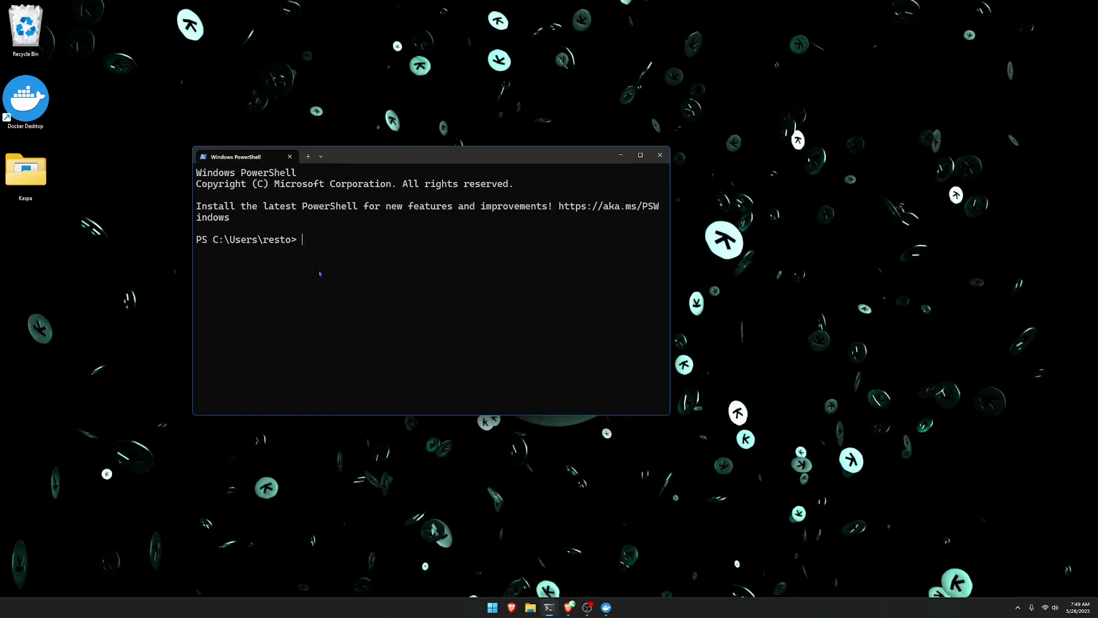
text(cd kaspa-stratum-bridge)
key(Return)
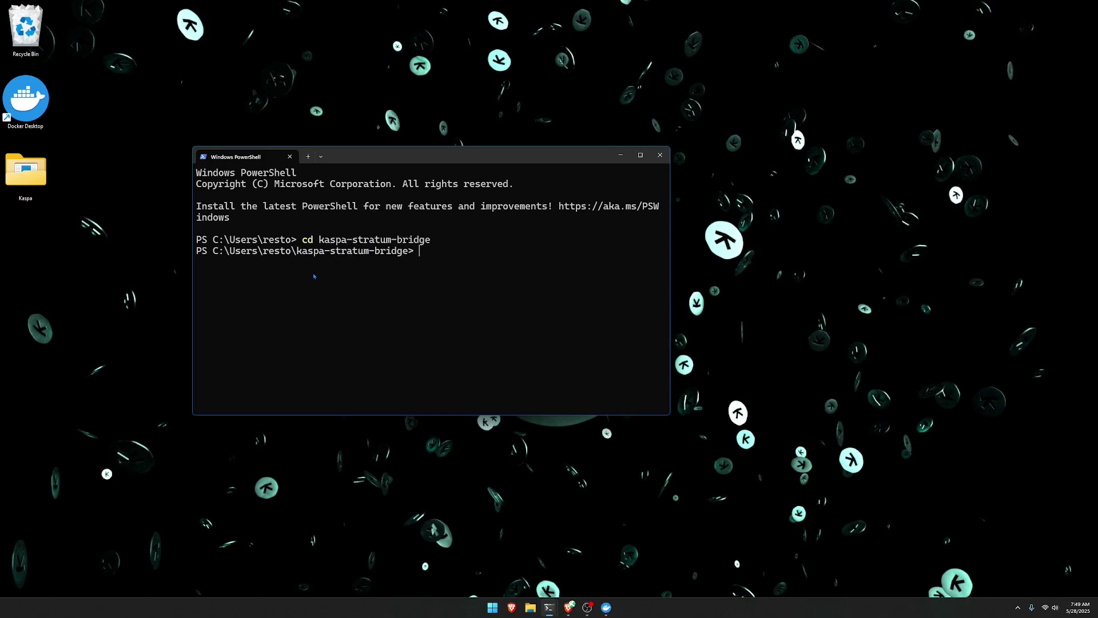
Select the README's 'docker compose -f docker-compose-all-src.yml up -d --build' command in Brave.
click(569, 607)
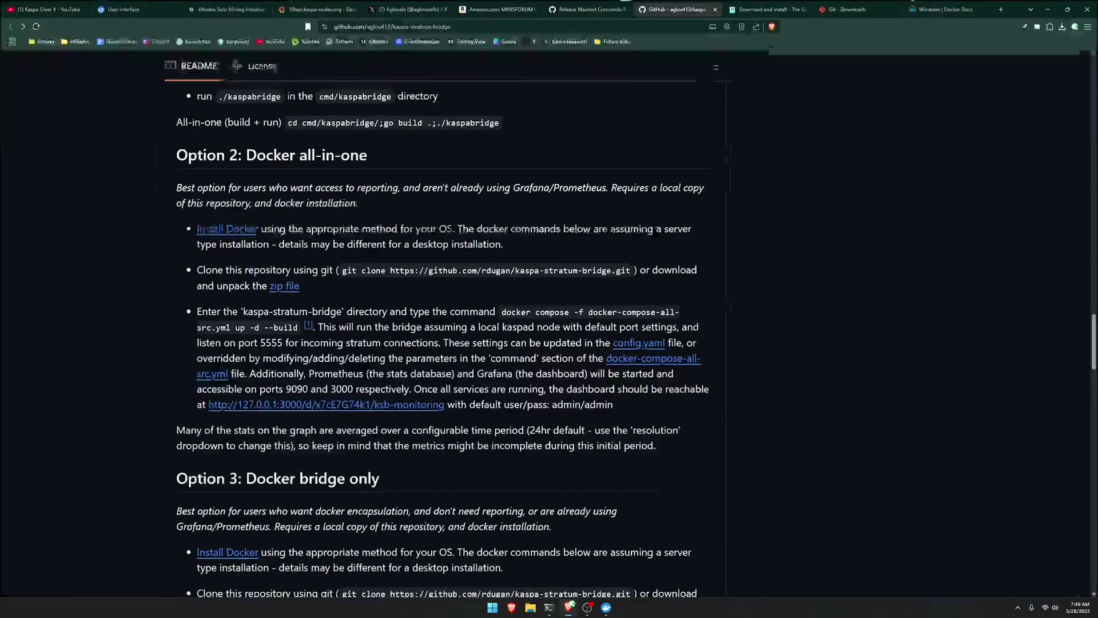
scroll(444, 343, down, 1)
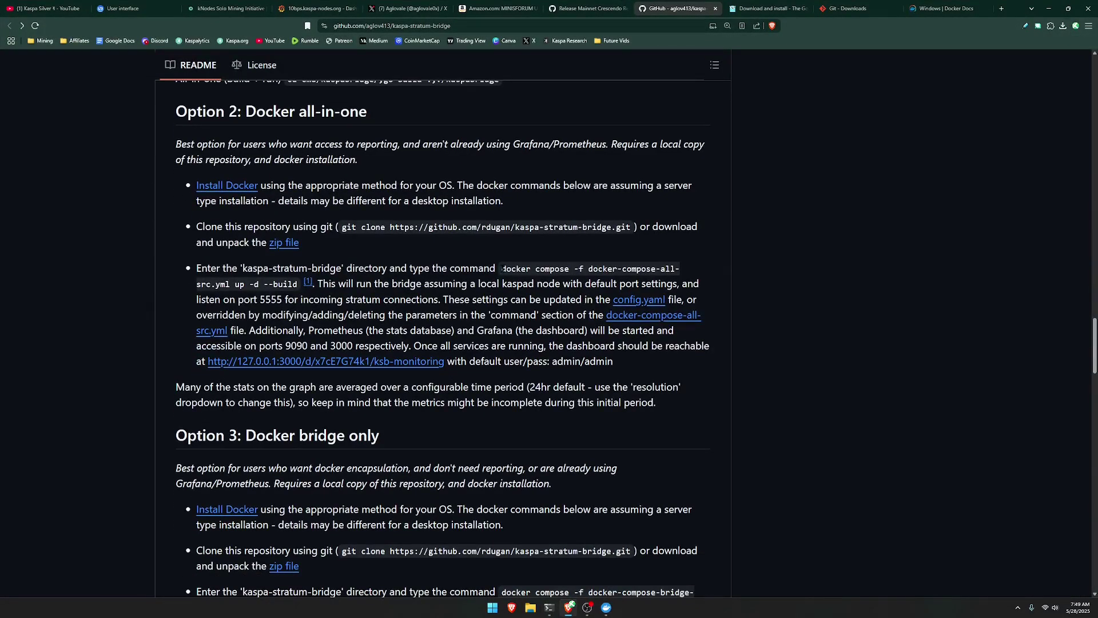
drag(502, 269, 298, 285)
key(ctrl+c)
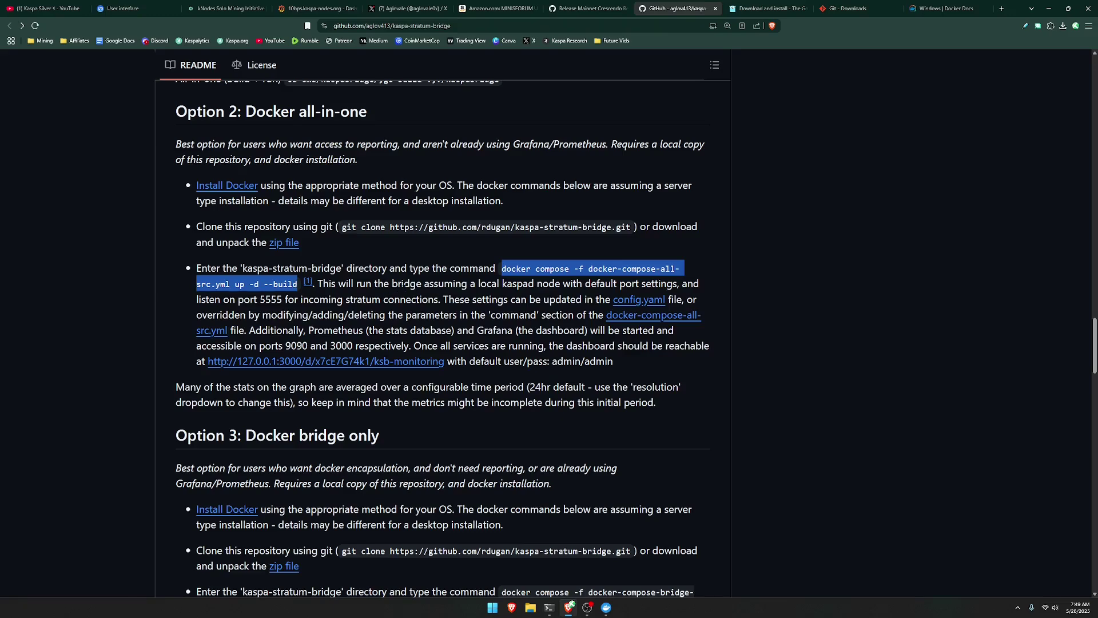
scroll(300, 188, up, 3)
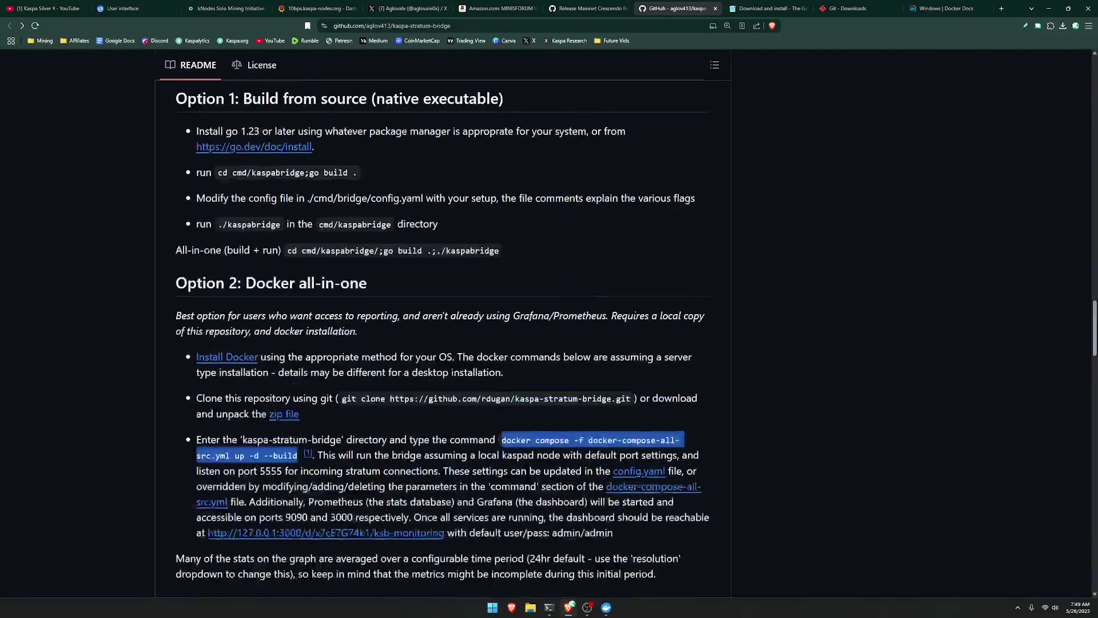
scroll(313, 266, down, 3)
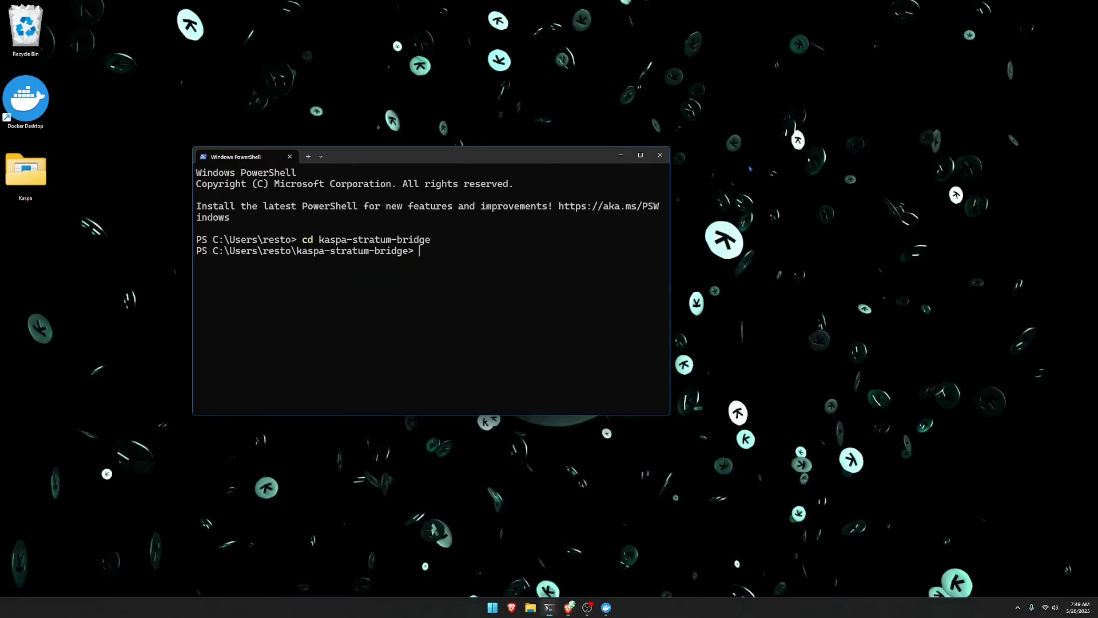
Run the pasted docker compose all-in-one command, watch the image pulls, and open File Explorer.
key(ctrl+v)
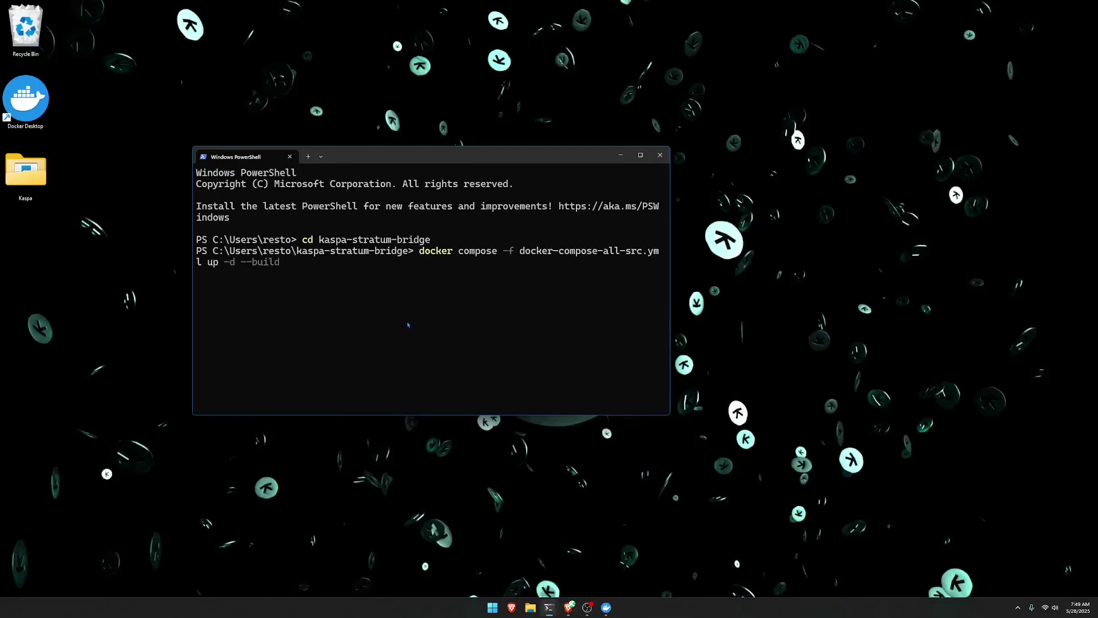
key(Return)
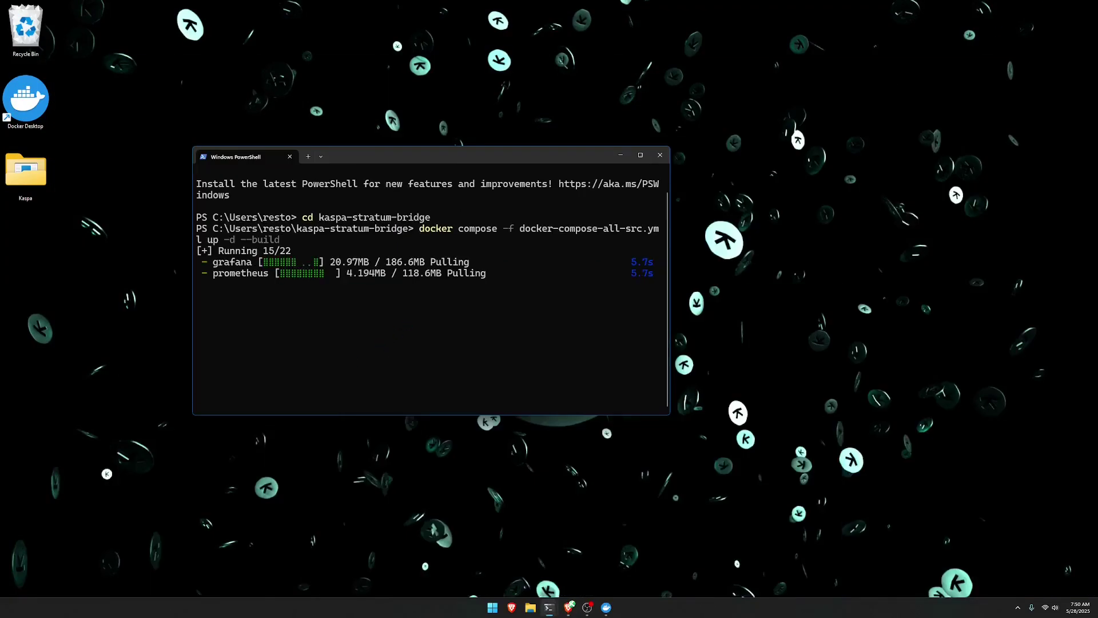
mouse_move(611, 613)
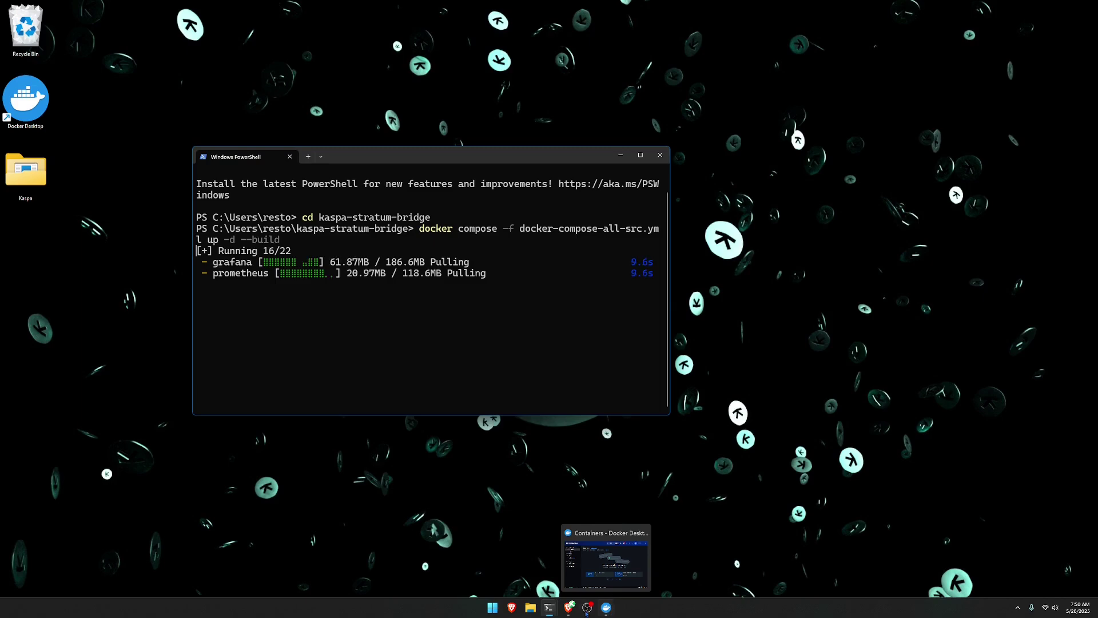
mouse_move(549, 607)
click(498, 560)
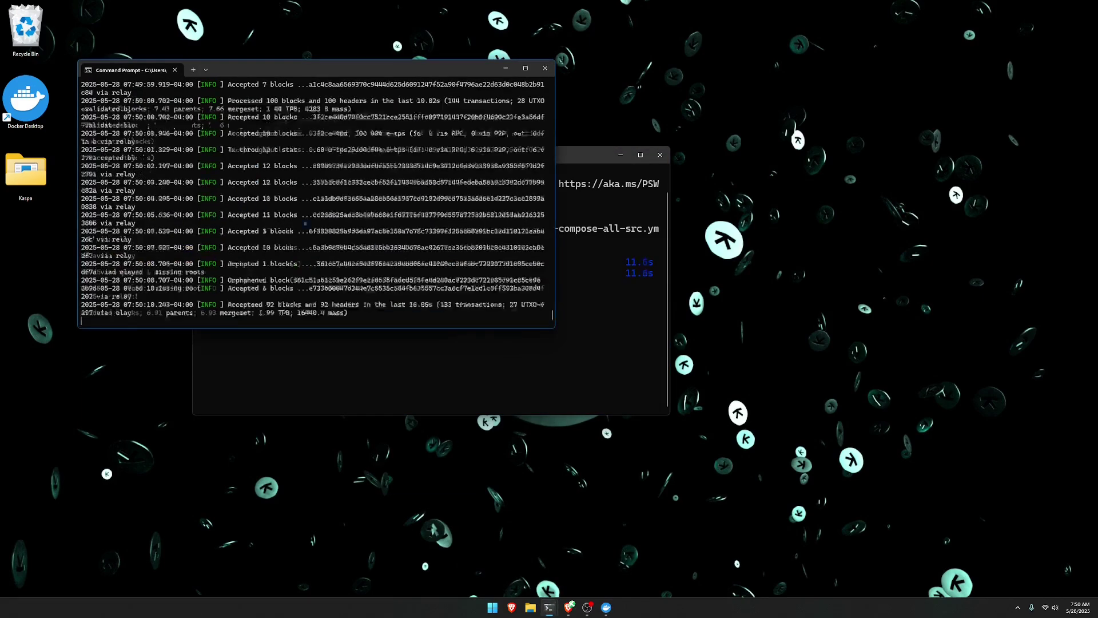
click(506, 68)
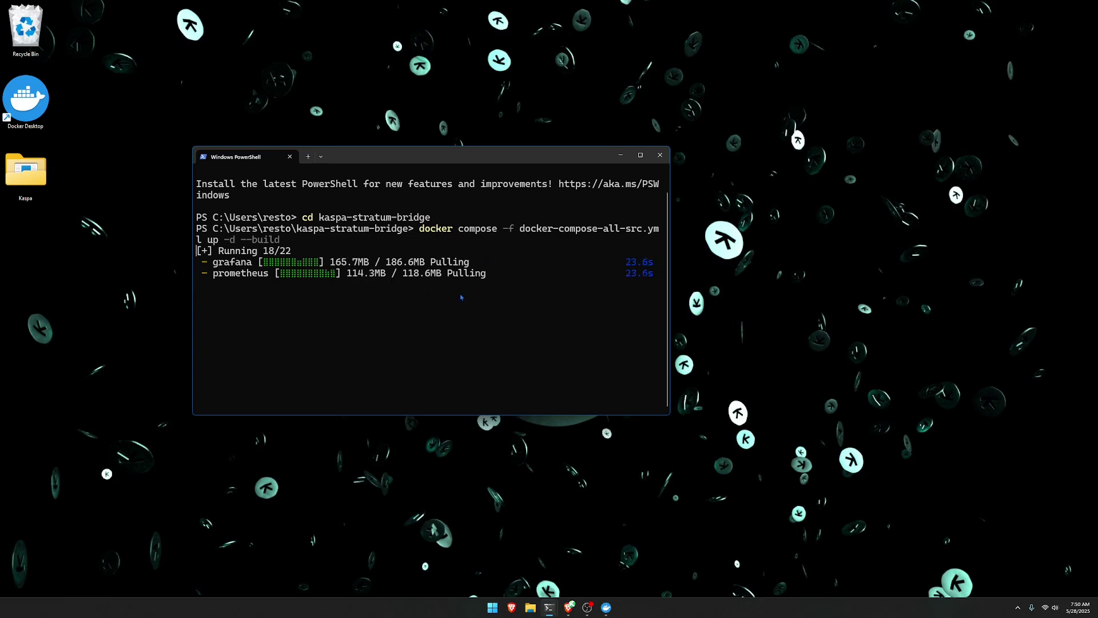
key(super+e)
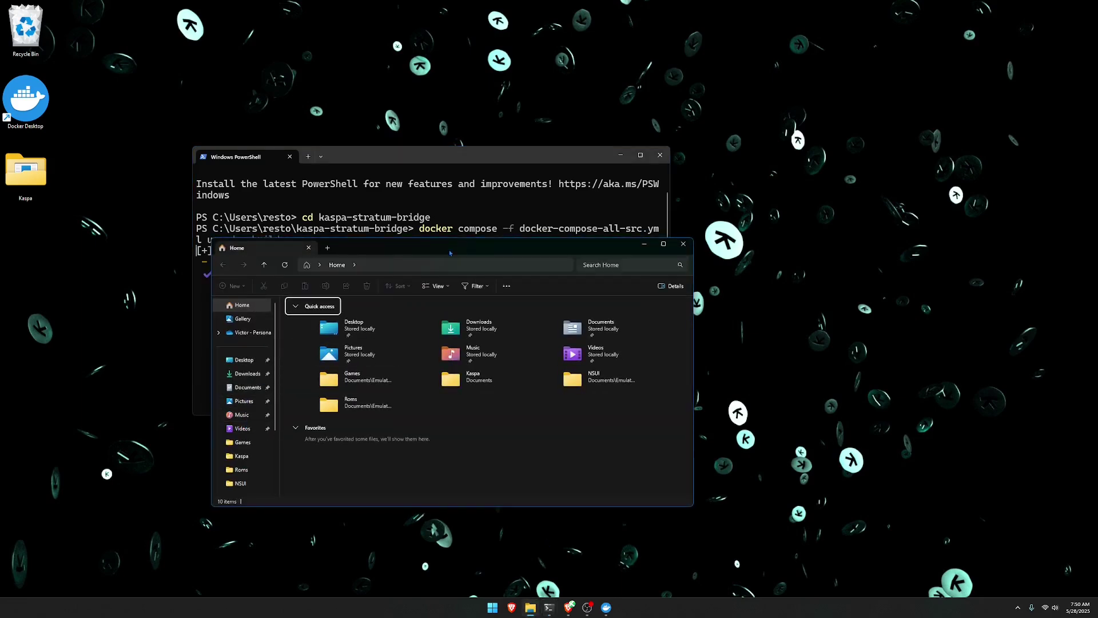
Browse C: > Users > user folder > kaspa-stratum-bridge > cmd > kaspabridge and open config in Notepad.
drag(449, 251, 459, 189)
scroll(250, 353, down, 3)
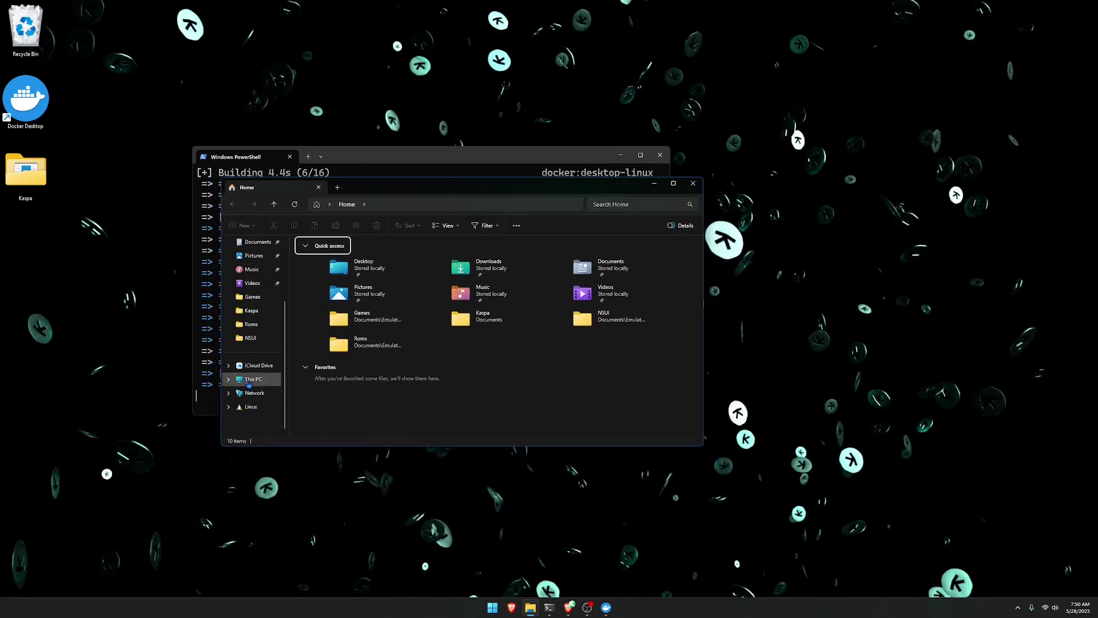
click(248, 383)
double_click(343, 259)
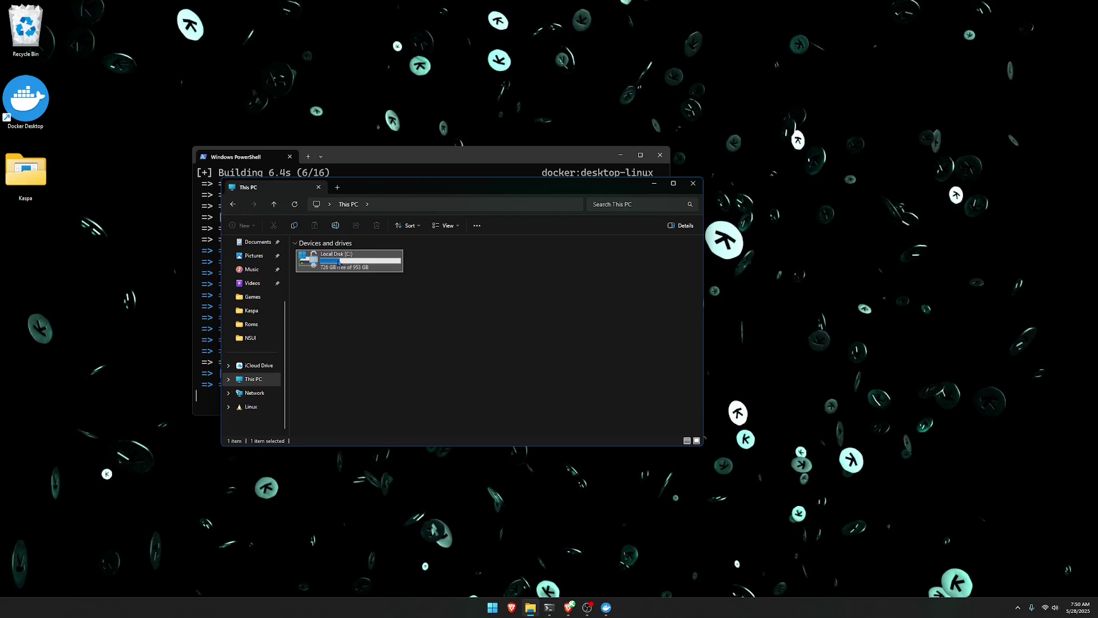
double_click(326, 279)
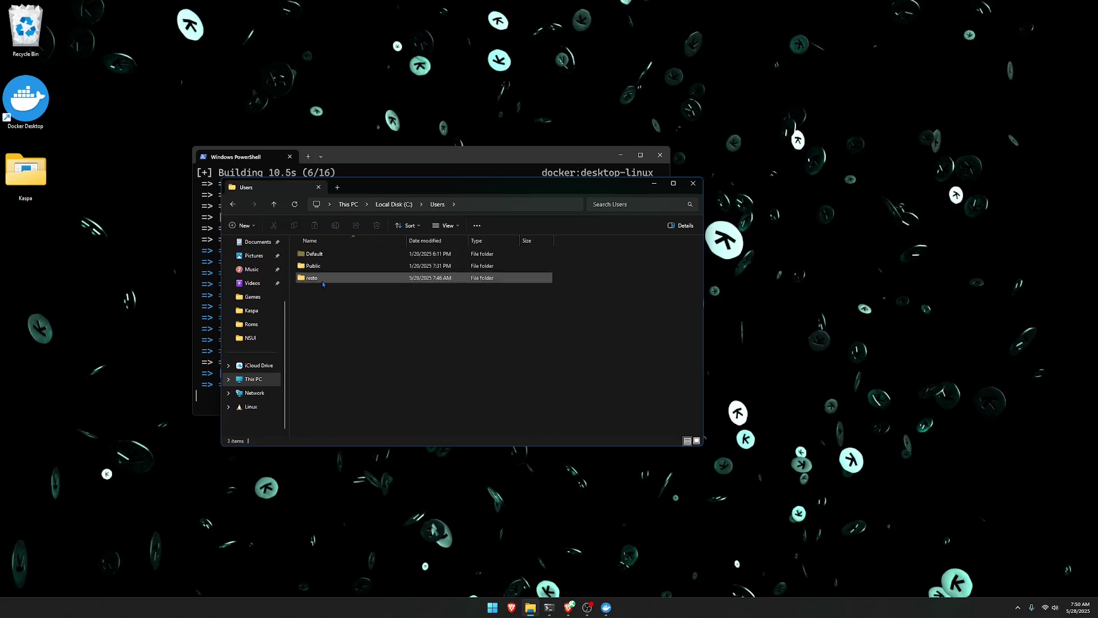
double_click(326, 279)
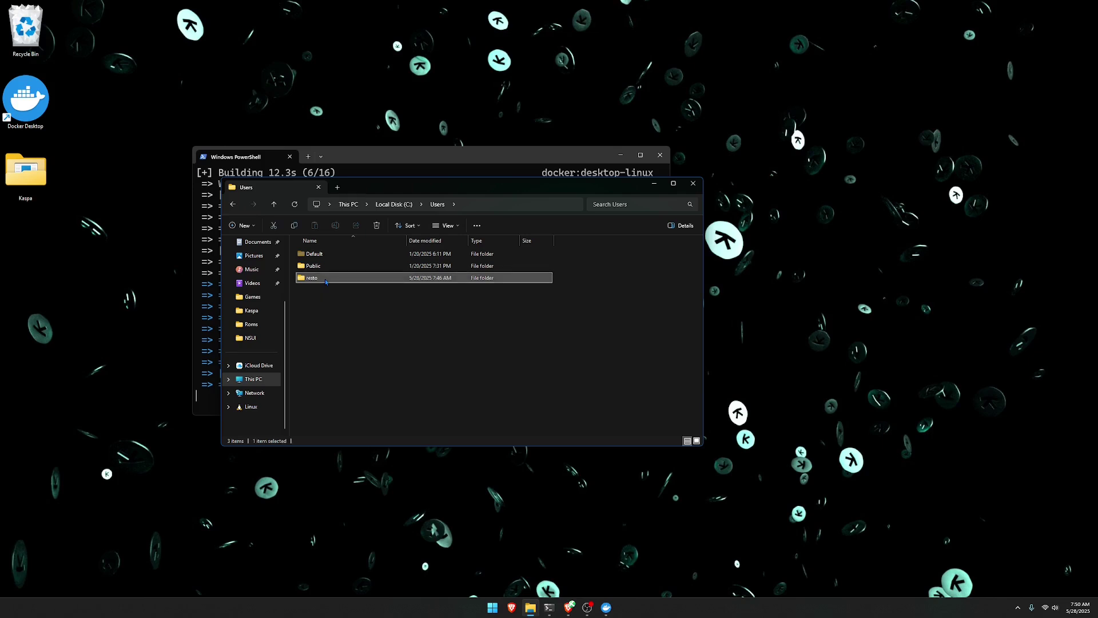
double_click(325, 387)
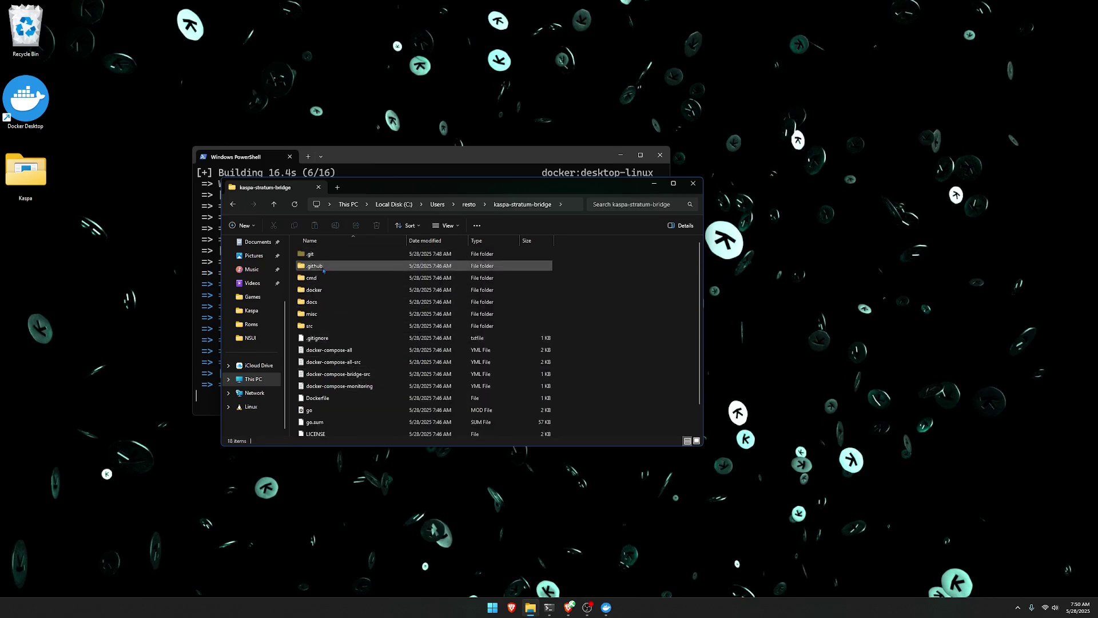
double_click(325, 278)
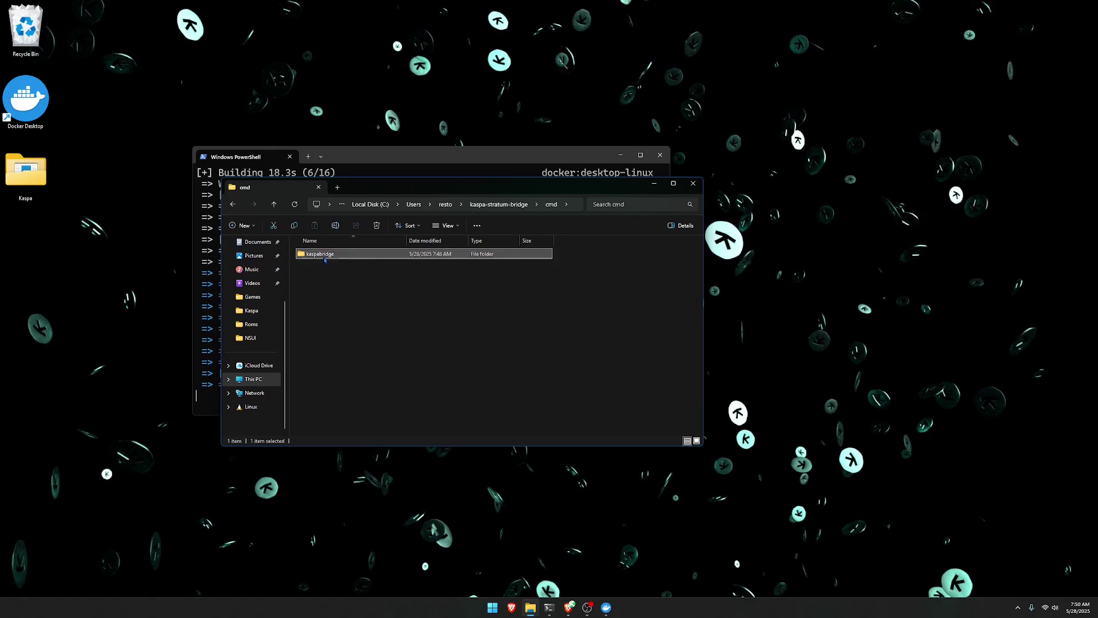
double_click(323, 258)
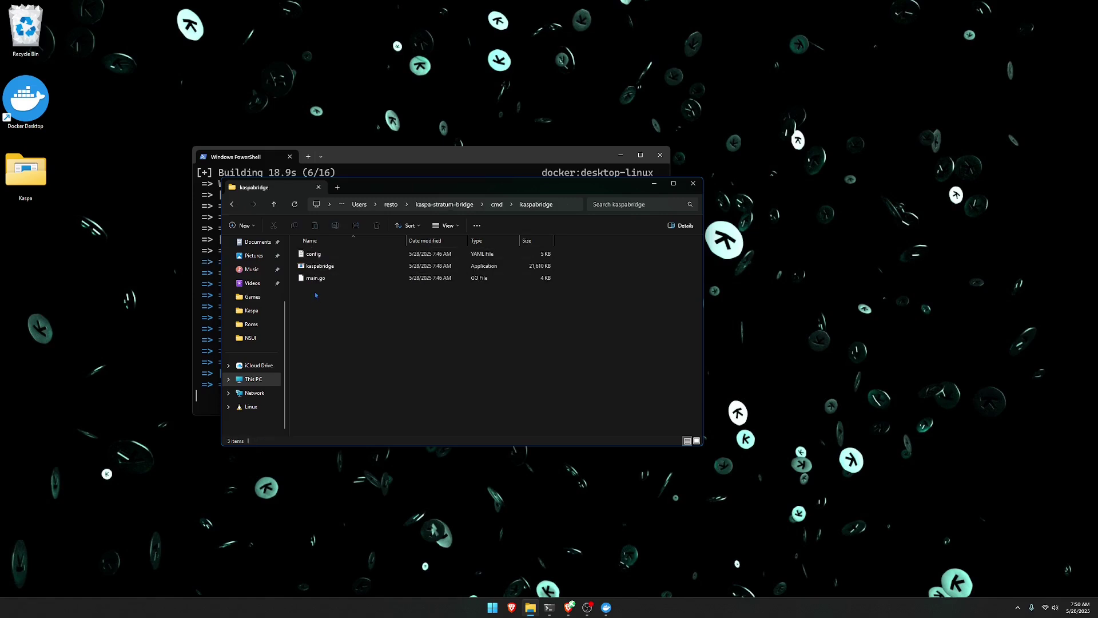
double_click(329, 259)
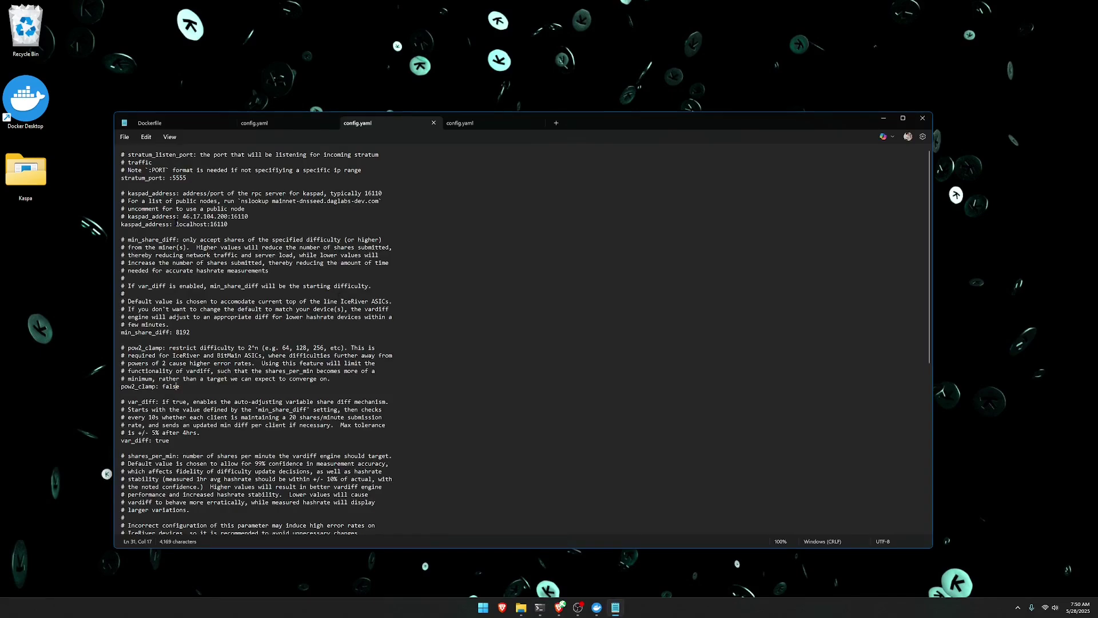
Edit config.yaml to kaspad_address 127.0.0.1:16110 and pow2_clamp true, then close Notepad.
drag(177, 225, 206, 225)
text(127)
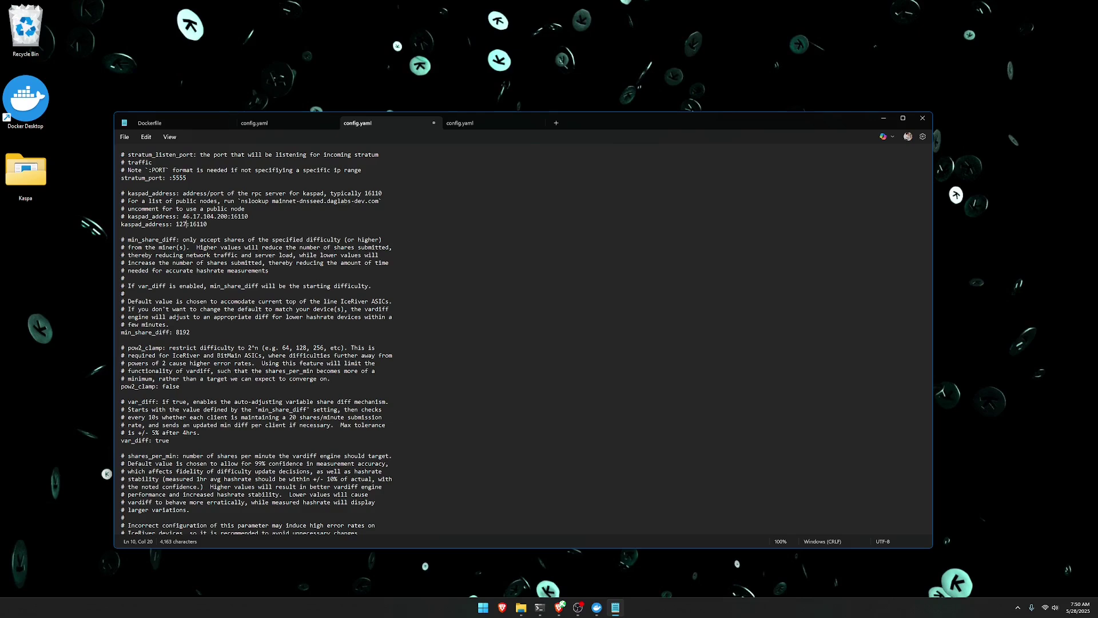
text(.0.0.1)
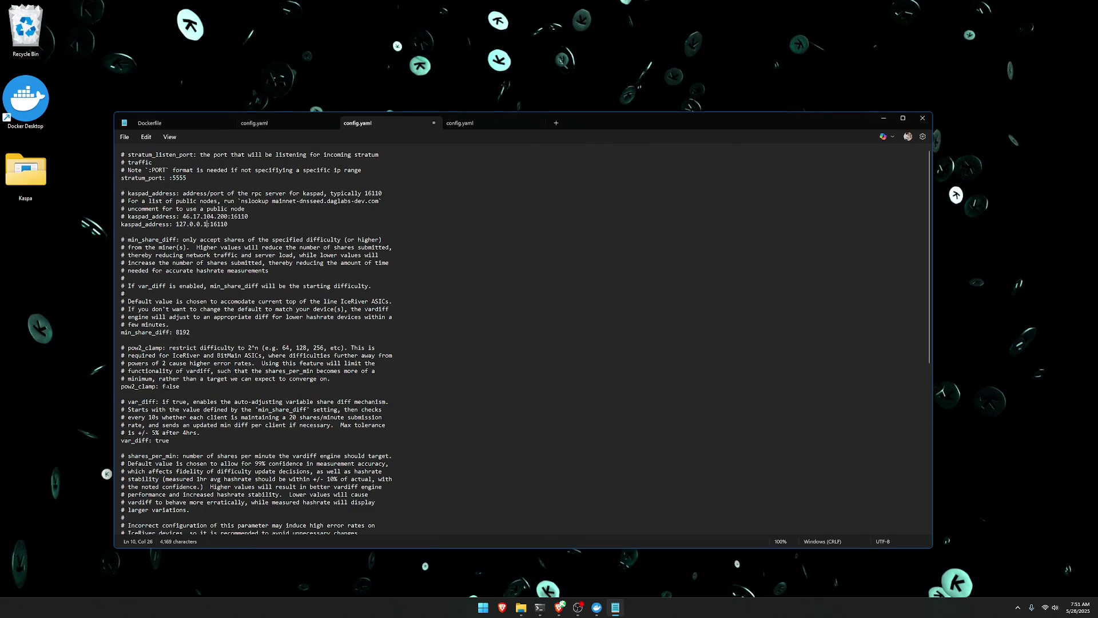
double_click(172, 388)
text(true)
click(922, 118)
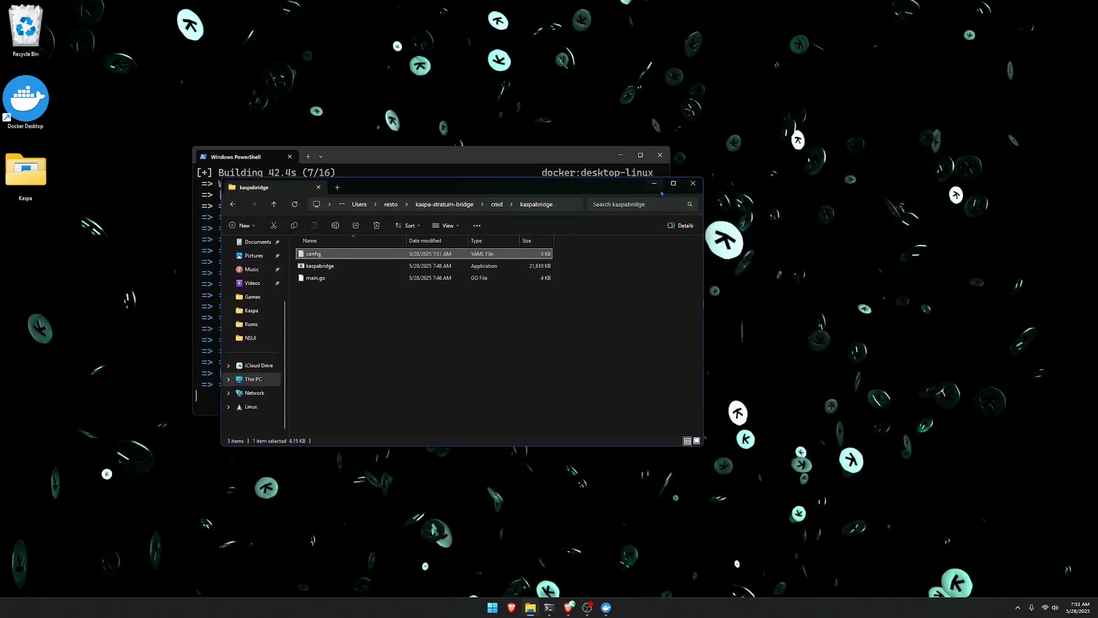
Minimize File Explorer, reposition PowerShell to watch the ks_bridge build, and switch to Brave.
click(639, 191)
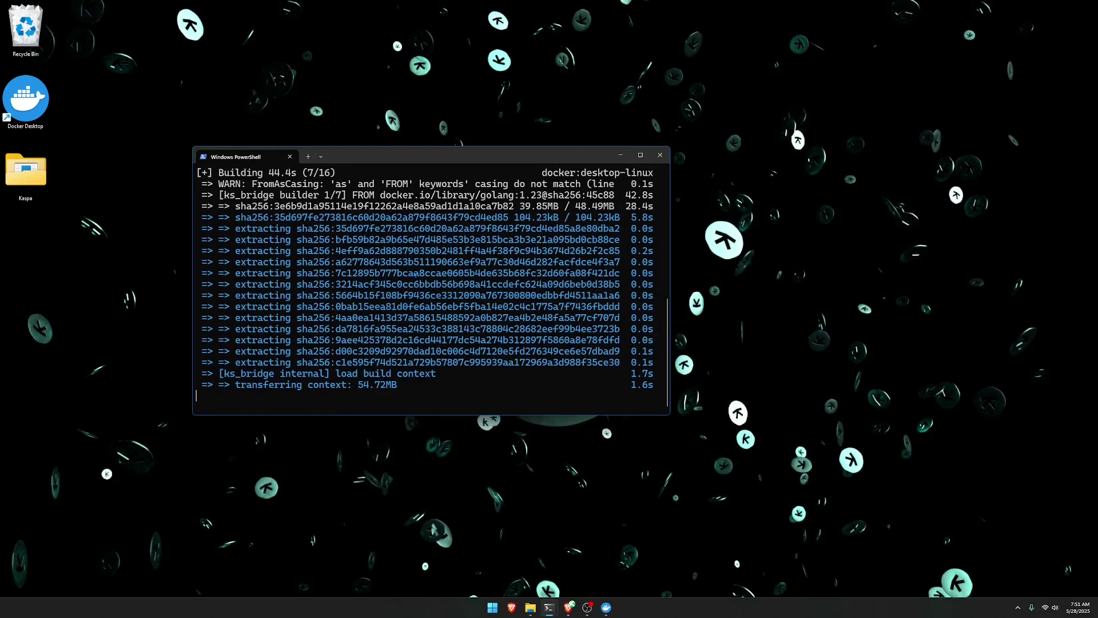
drag(405, 159, 441, 132)
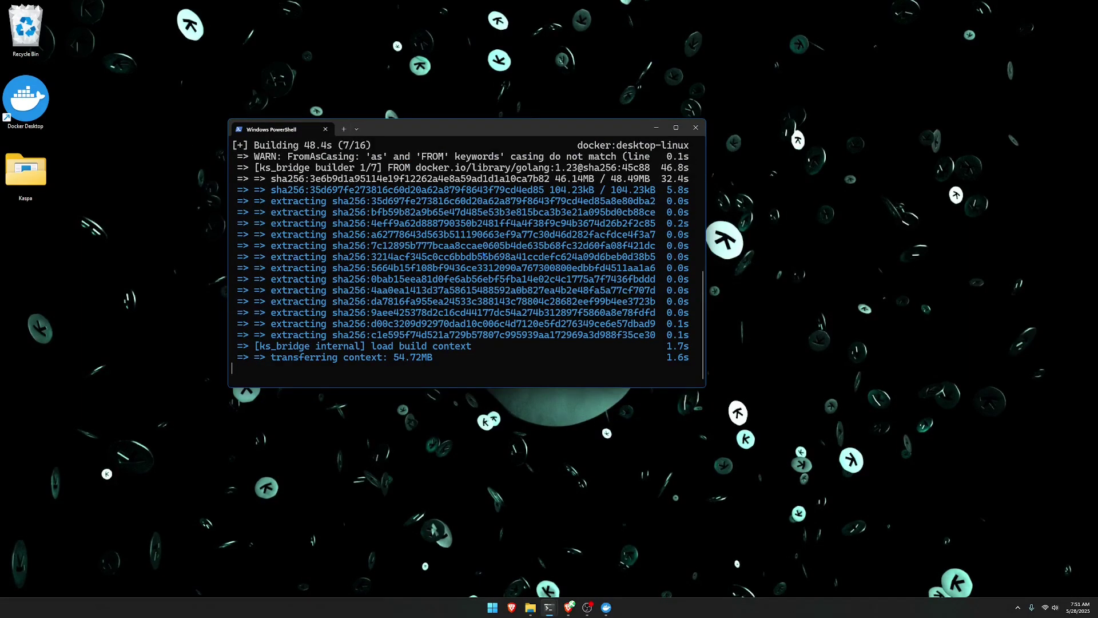
key(alt+Tab)
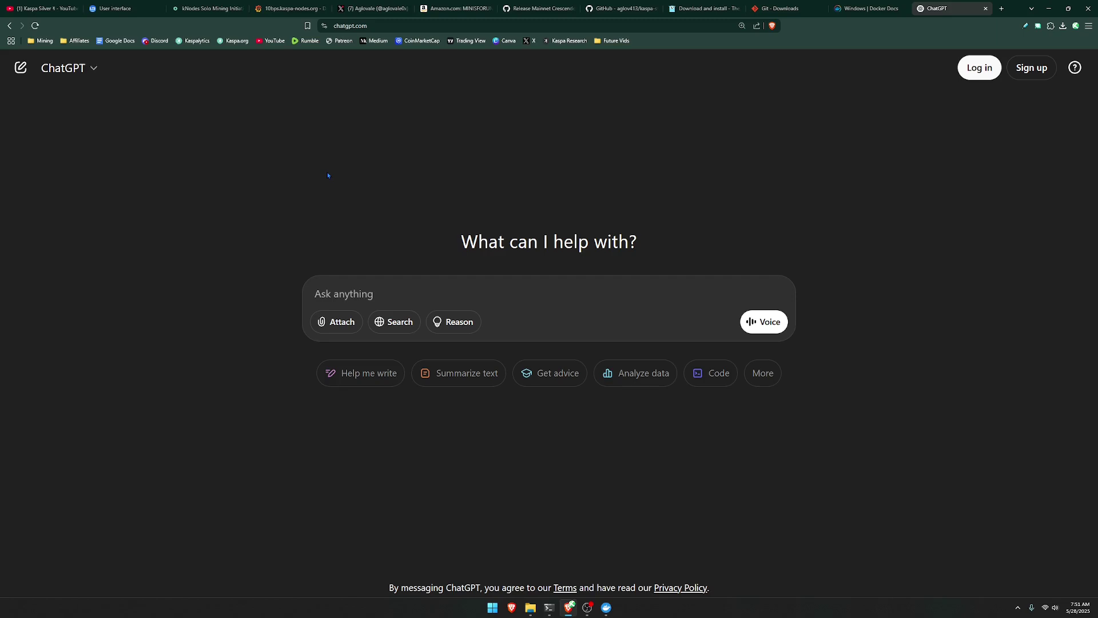
Check the ks_bridge, ks_grafana and ks_prom containers in Docker Desktop, then show the 10bps.kaspa-nodes.org tab.
click(1048, 8)
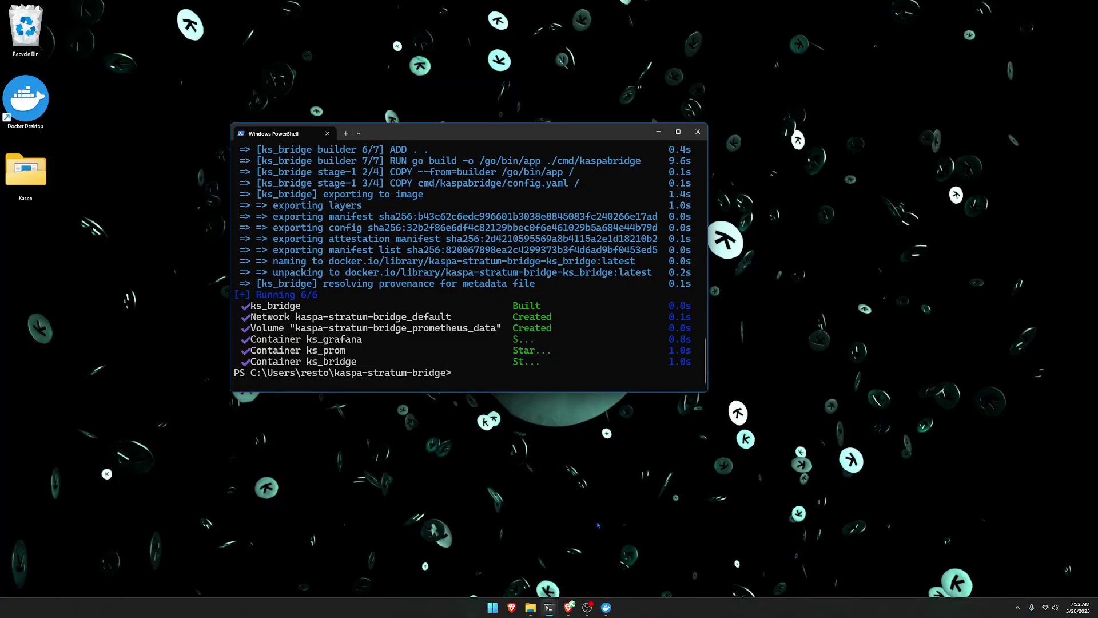
click(606, 608)
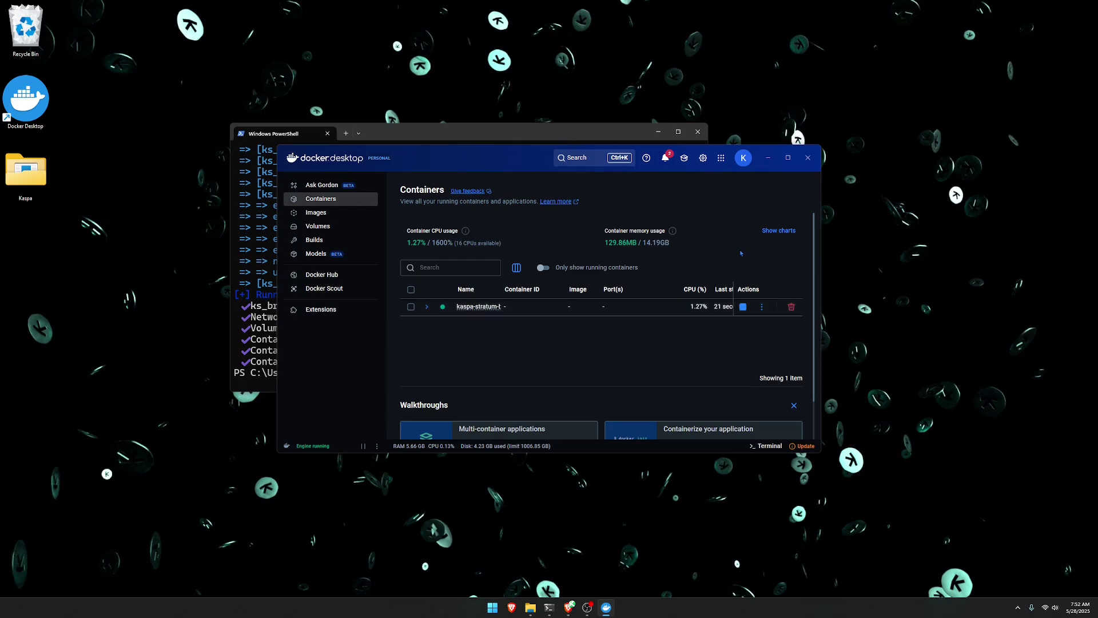
click(768, 158)
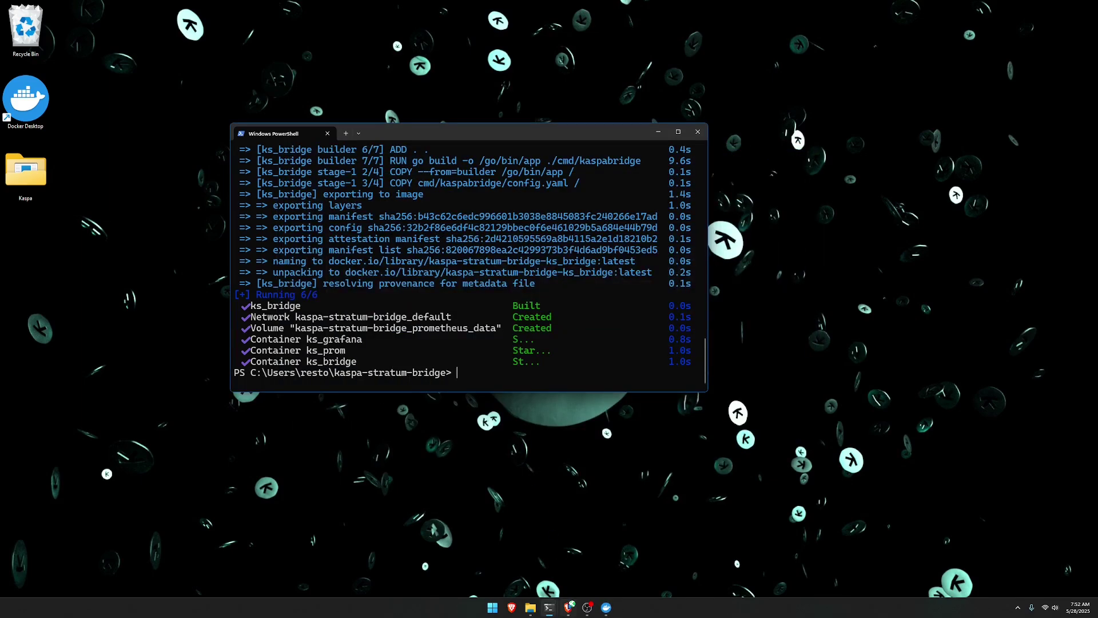
click(568, 607)
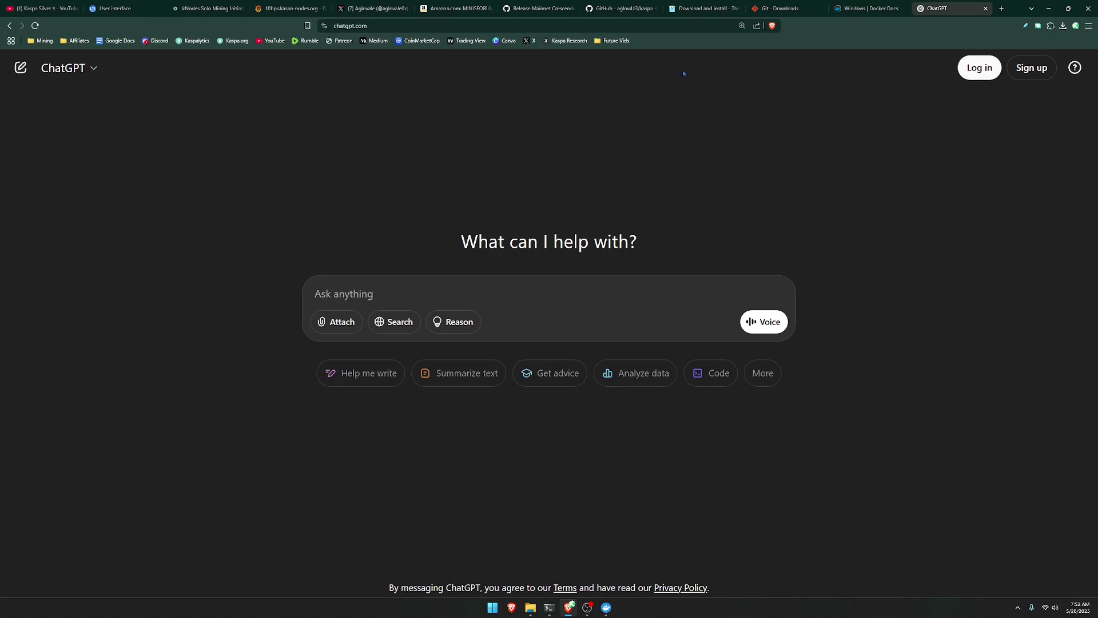
click(288, 8)
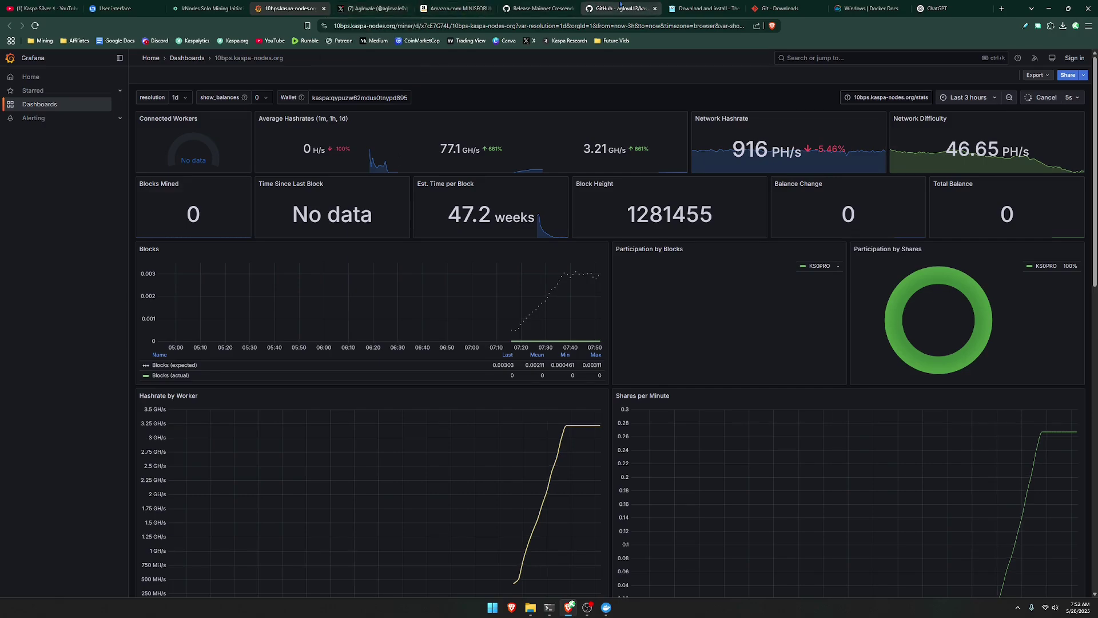
From the kaspa-stratum-bridge README, follow the local ksb-monitoring dashboard link at 127.0.0.1:3000.
click(620, 8)
scroll(362, 114, up, 5)
click(163, 265)
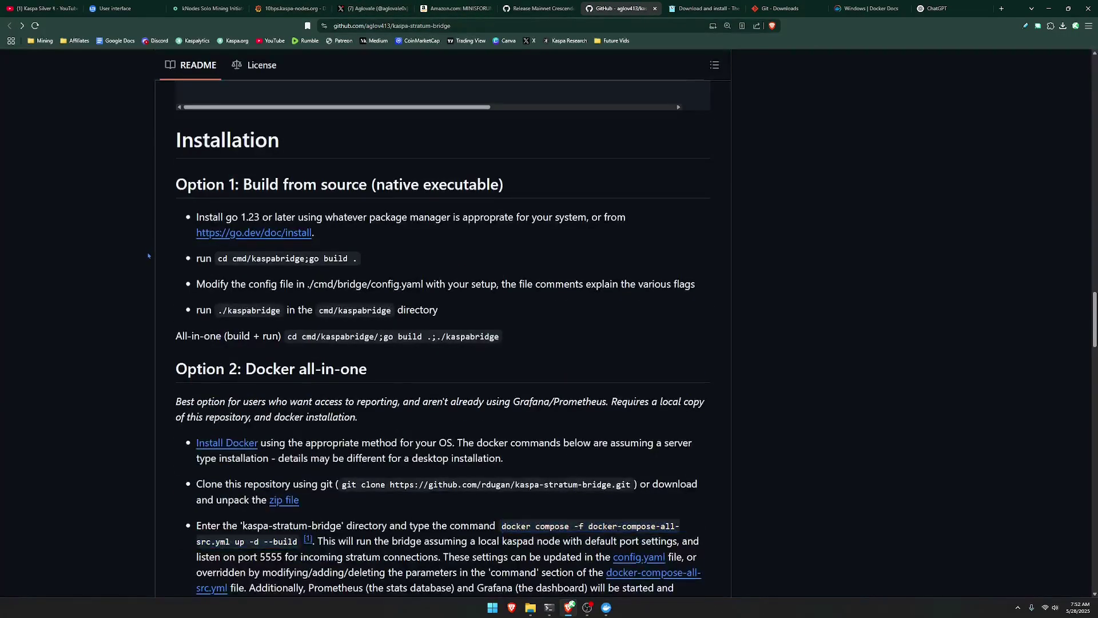
scroll(163, 265, down, 6)
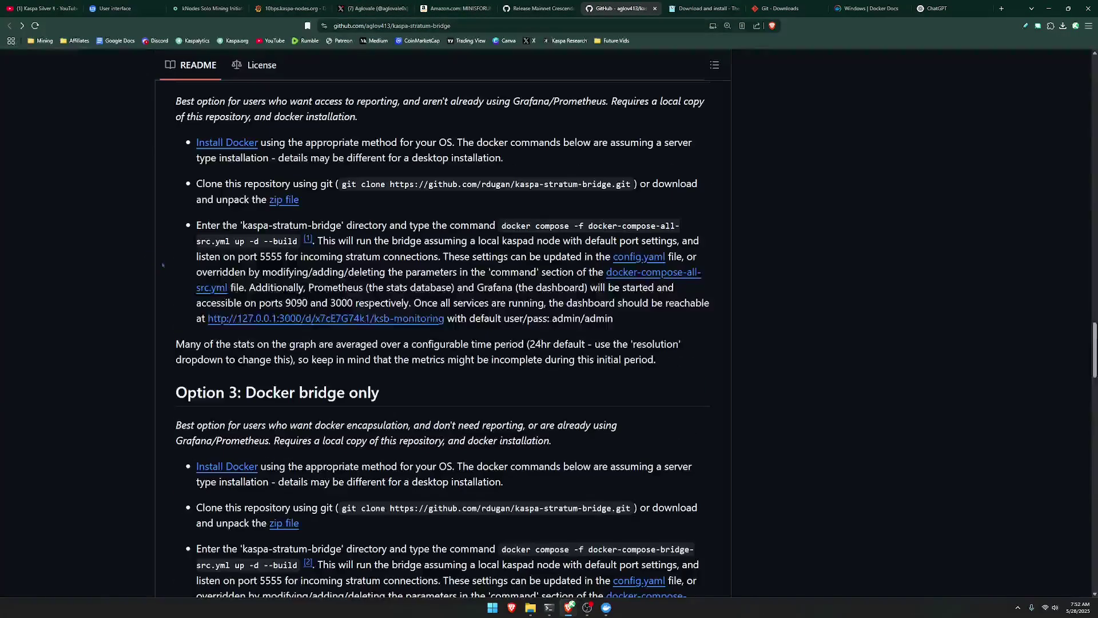
click(272, 318)
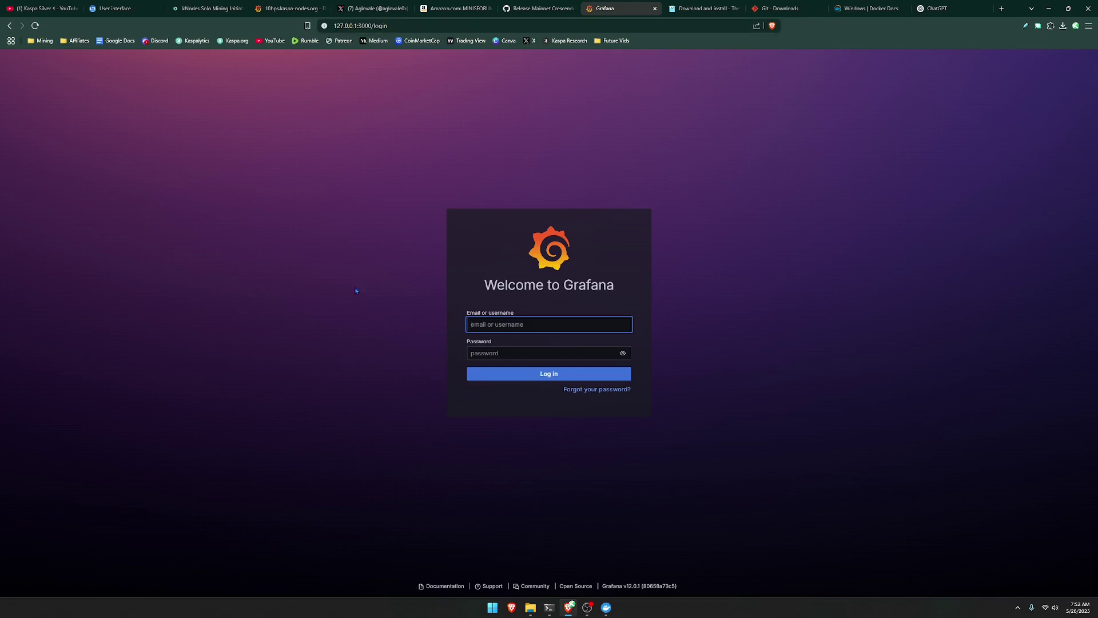
Sign in to Grafana with the default admin username and password, skipping the password update.
text(admin)
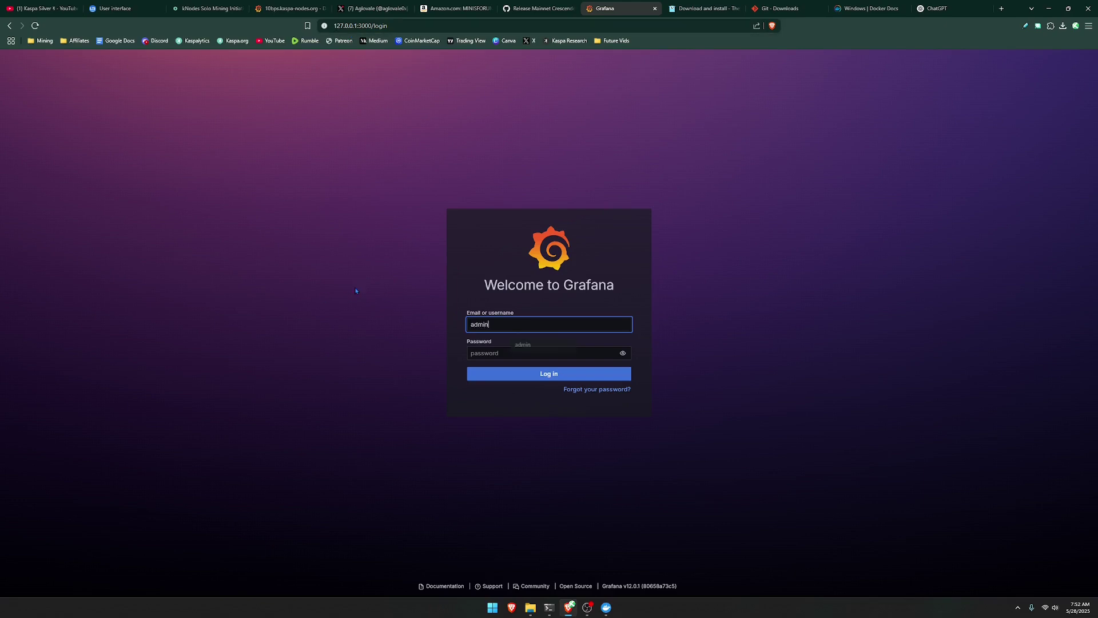
key(Tab)
text(ad)
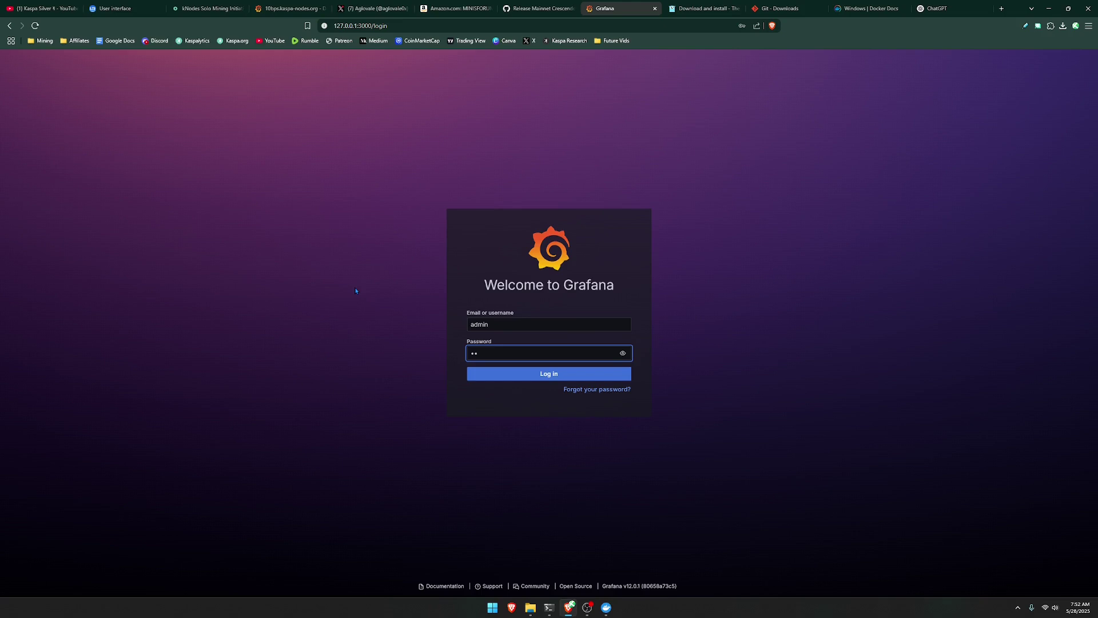
text(min)
key(Return)
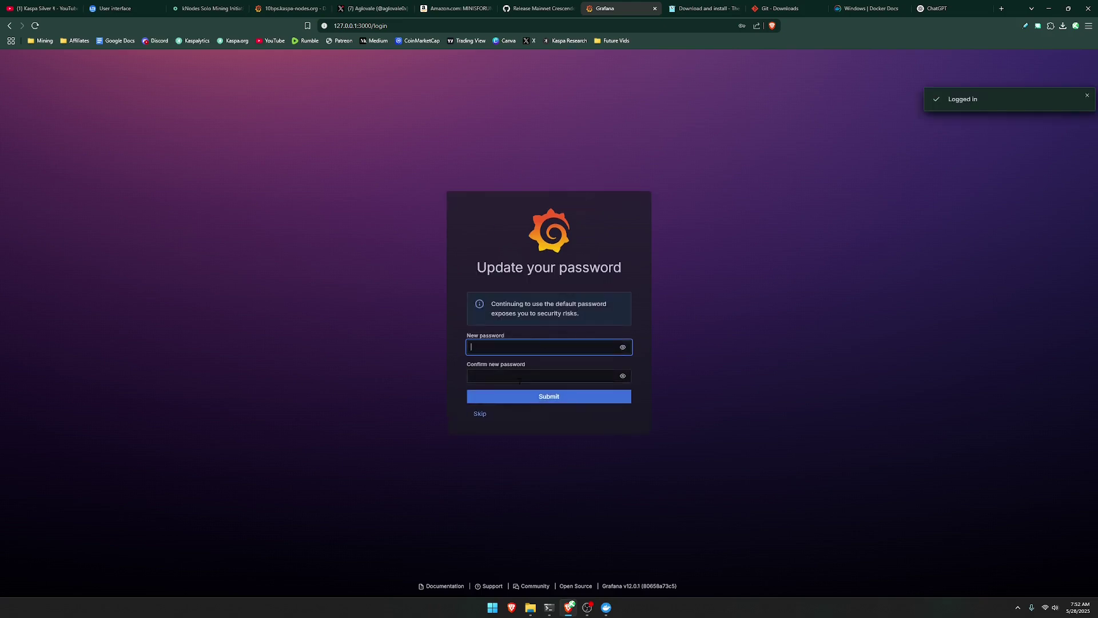
click(480, 413)
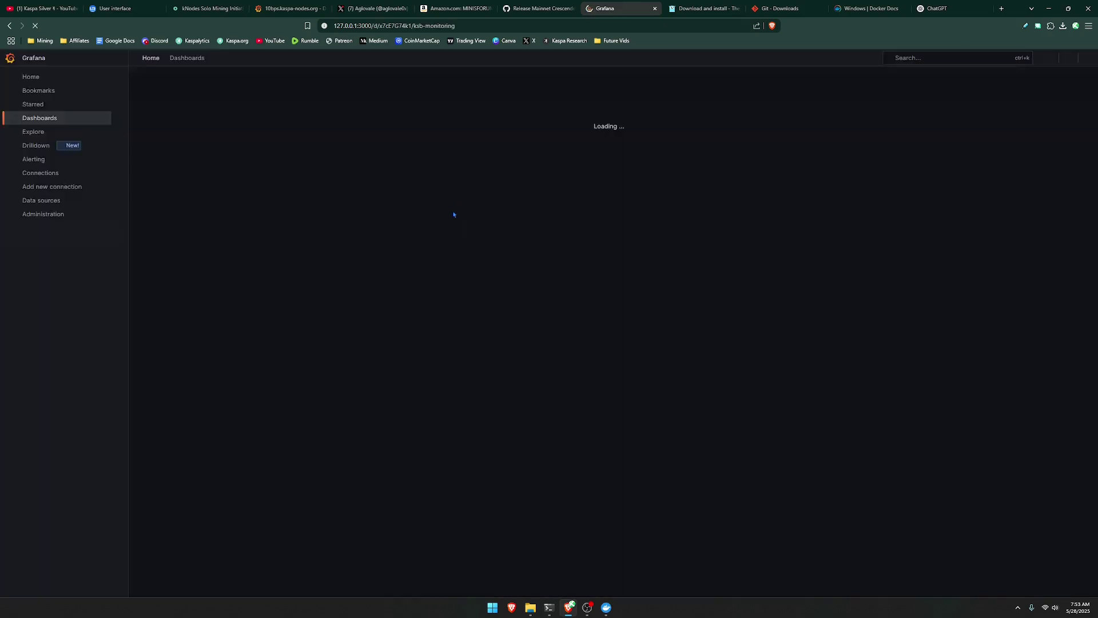